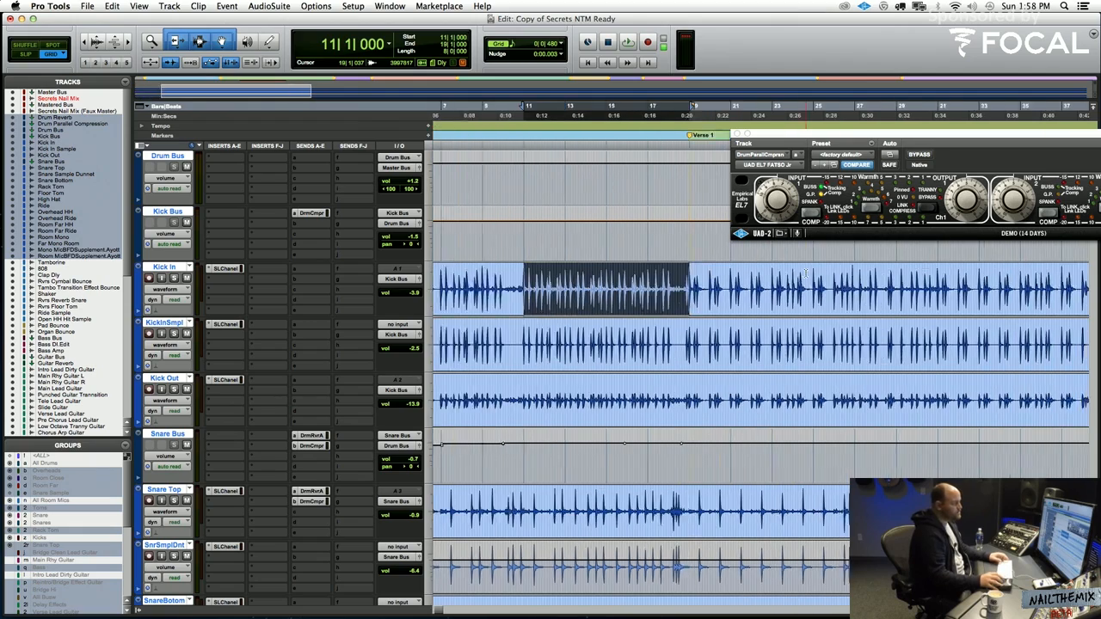
Play the drum mix from bar 11 to listen to the kick and snare tracks together
scroll(704, 277, "up", 5)
scroll(704, 277, "down", 3)
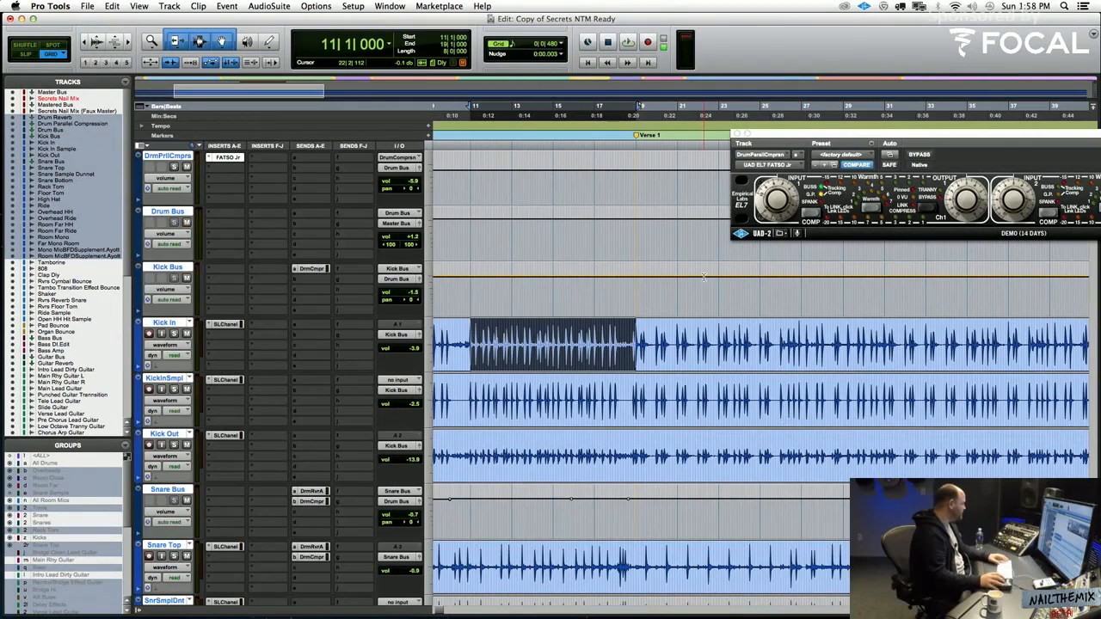
key("space")
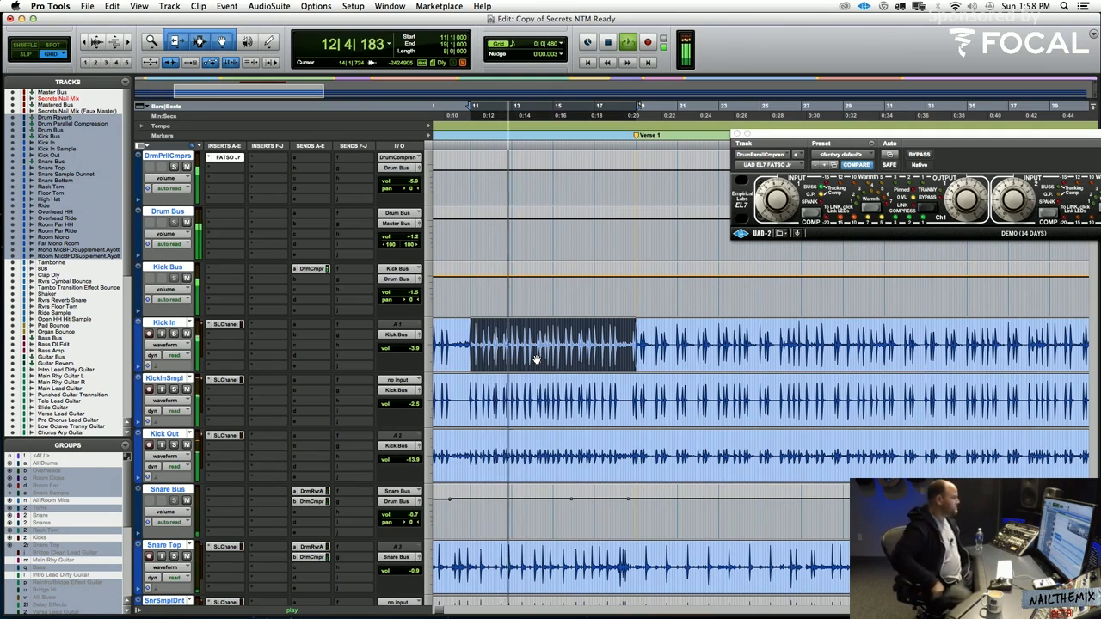
key("space")
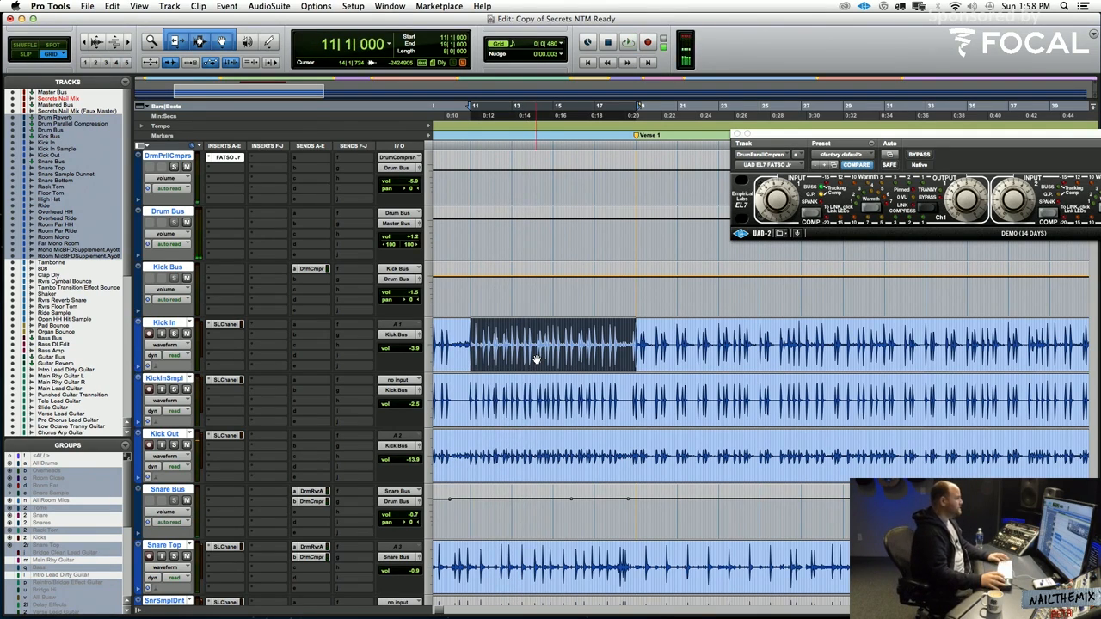
scroll(535, 359, "down", 4)
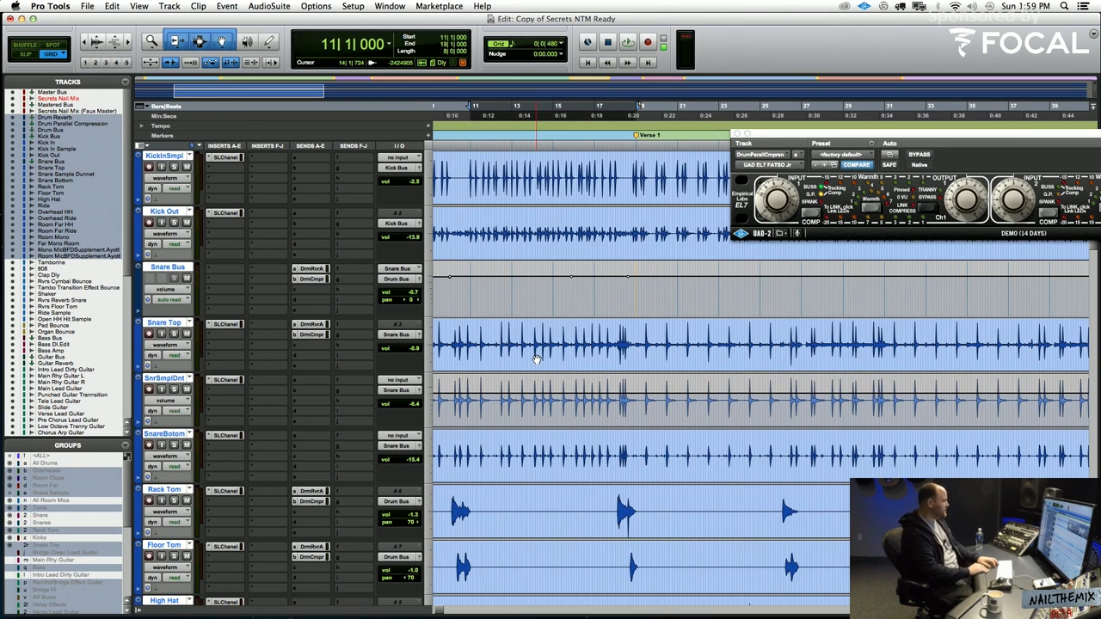
key("space")
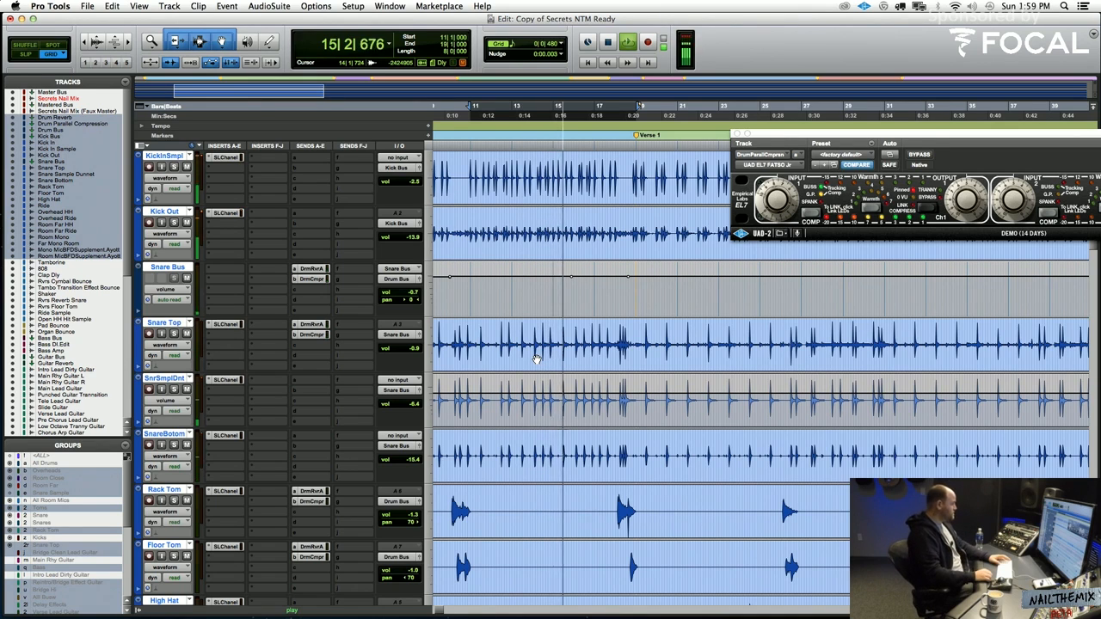
key("space")
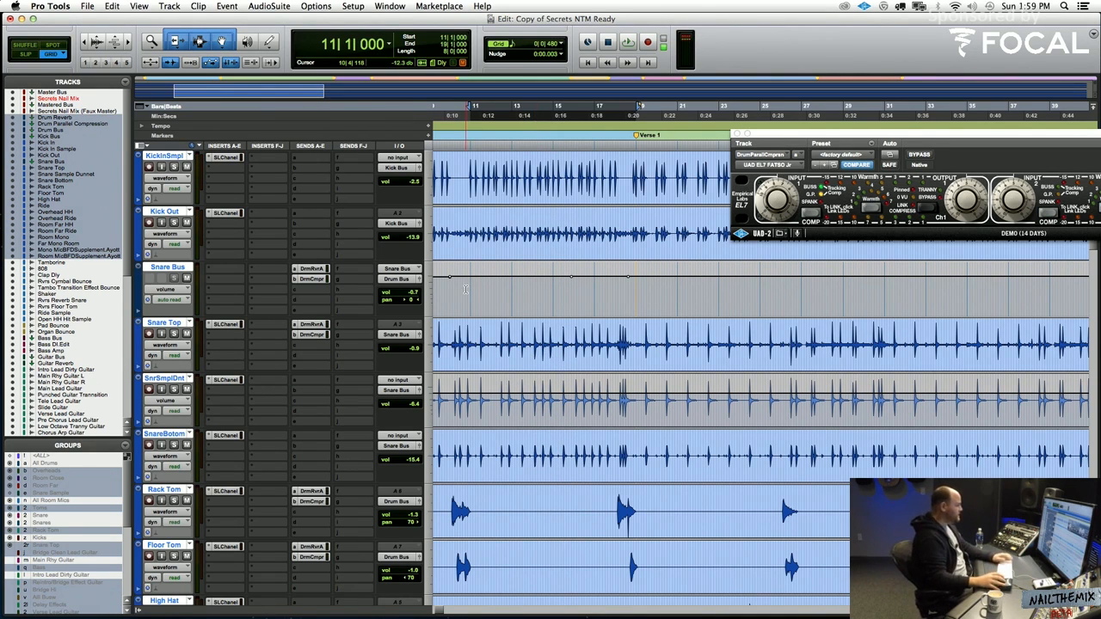
Solo the Snare Top track briefly and play the section from bar 11
left_click(174, 333)
key("space")
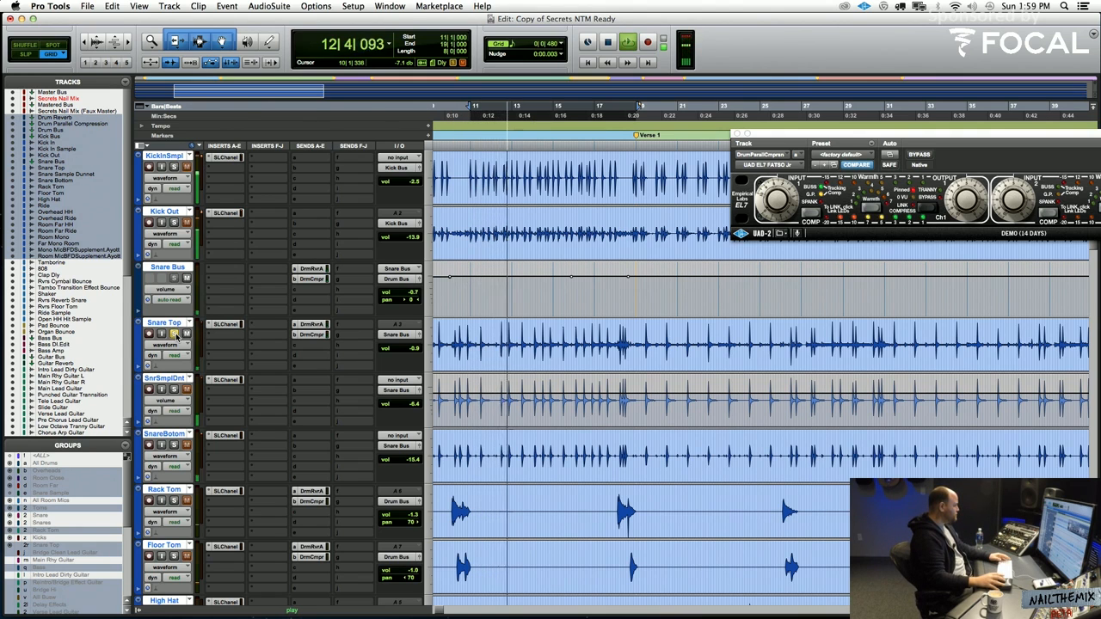
key("space")
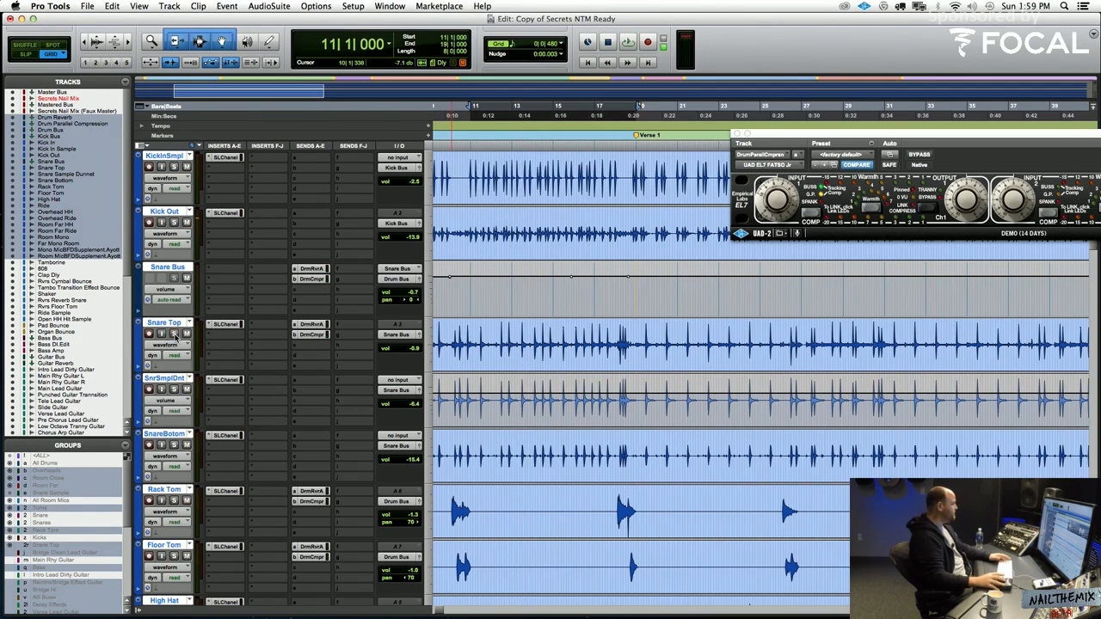
Solo Snare Top again and compare playback from bar 11 with the drum parallel compression track active and muted
scroll(174, 334, "down", 3)
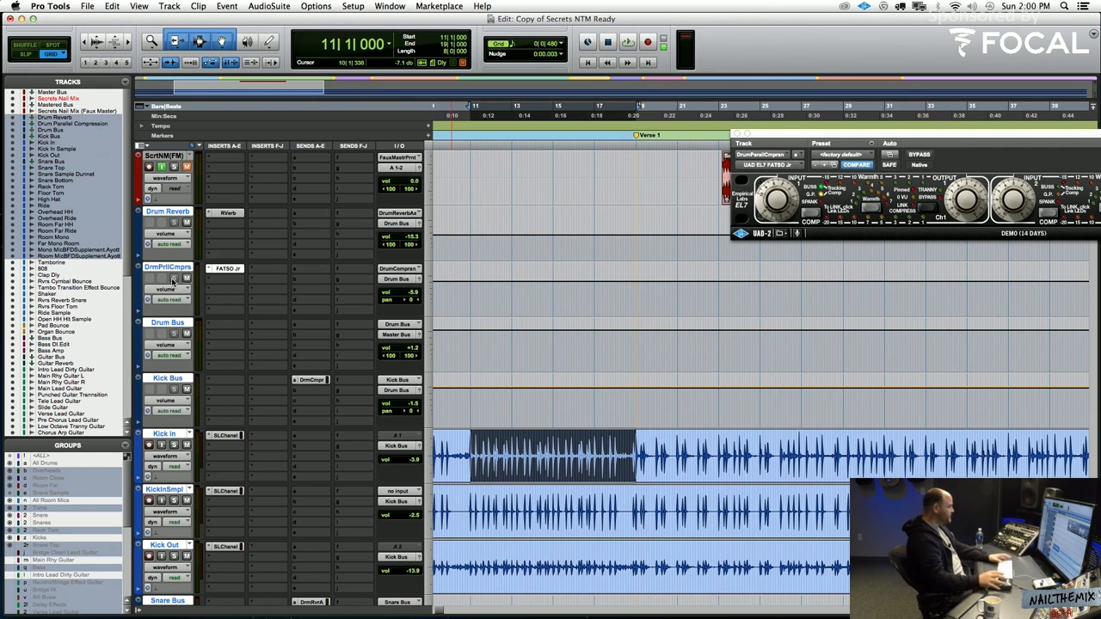
scroll(238, 505, "down", 3)
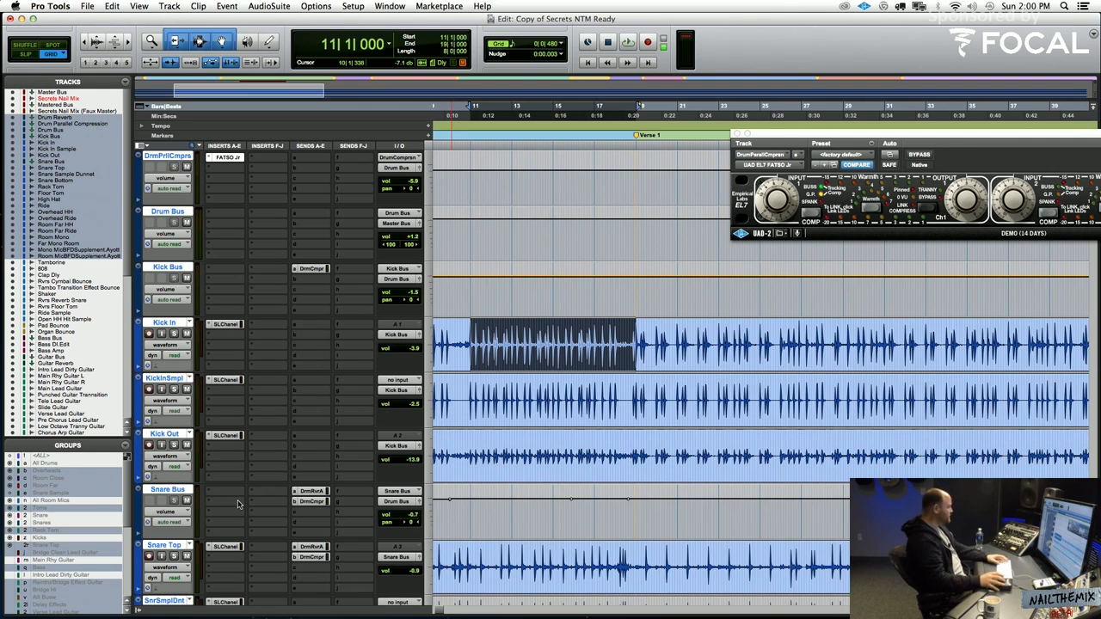
left_click(175, 557)
key("space")
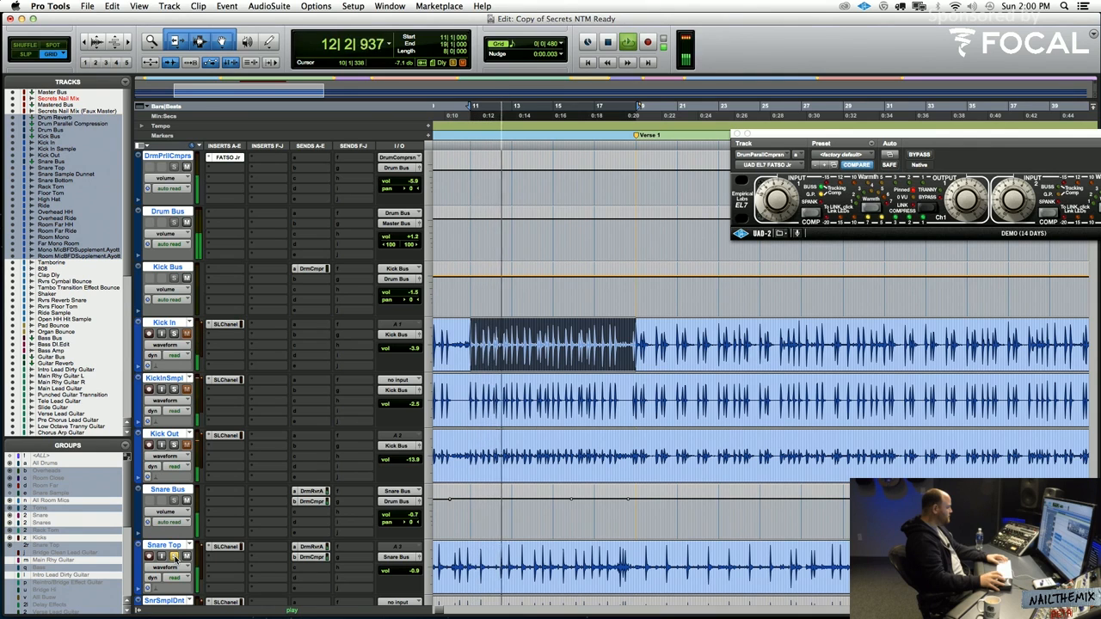
key("space")
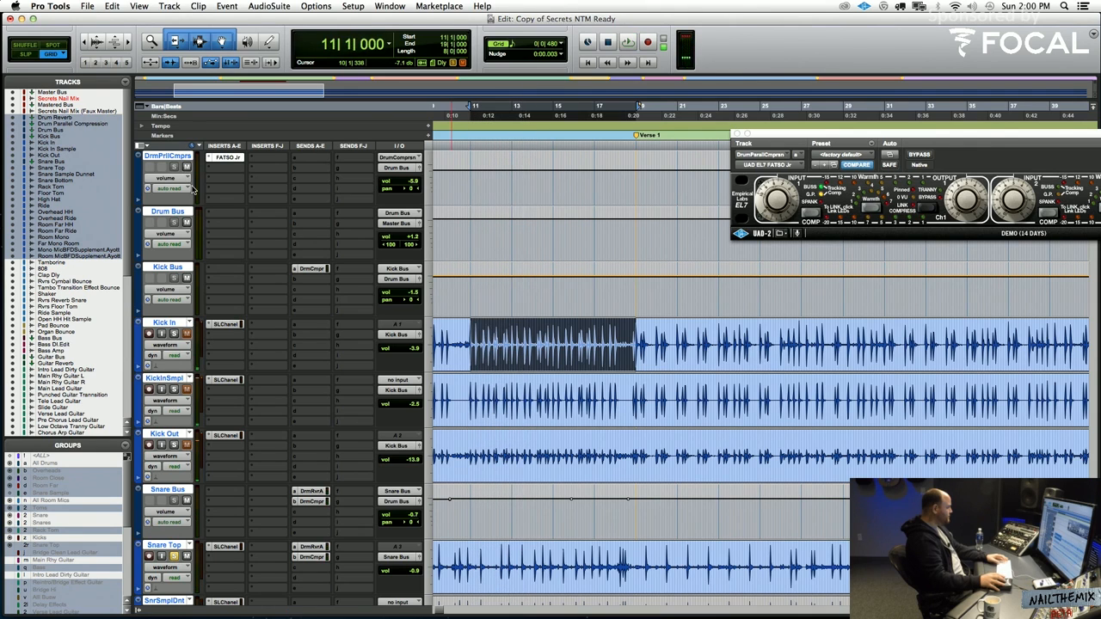
key("space")
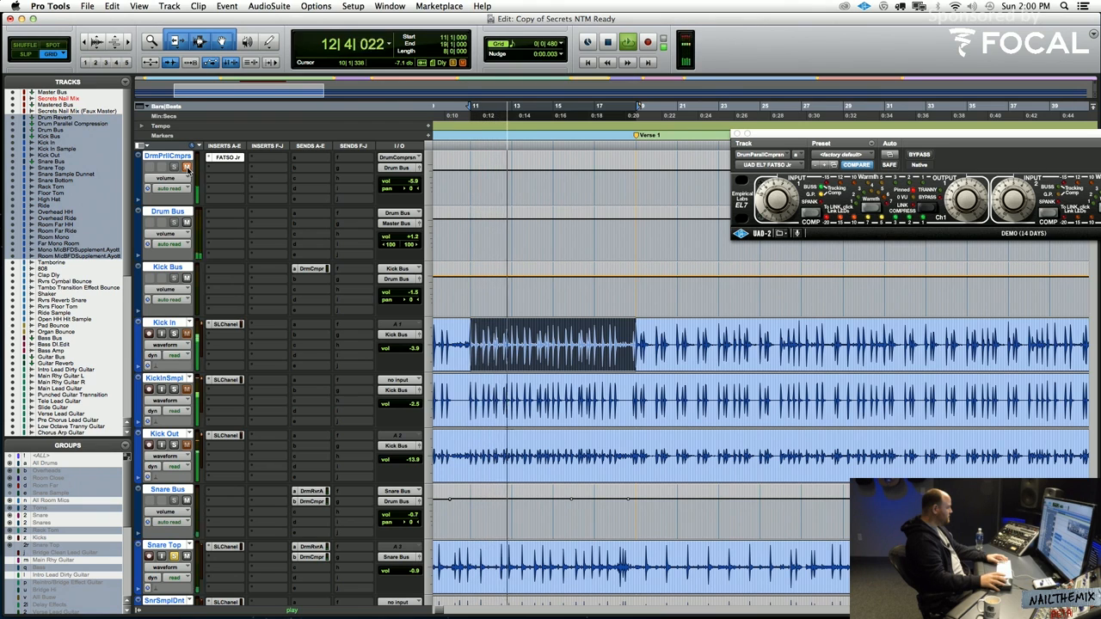
key("space")
Play the soloed Snare Top from bar 11 and check how the FATSO Jr compressor responds
scroll(294, 233, "down", 2)
scroll(294, 233, "down", 1)
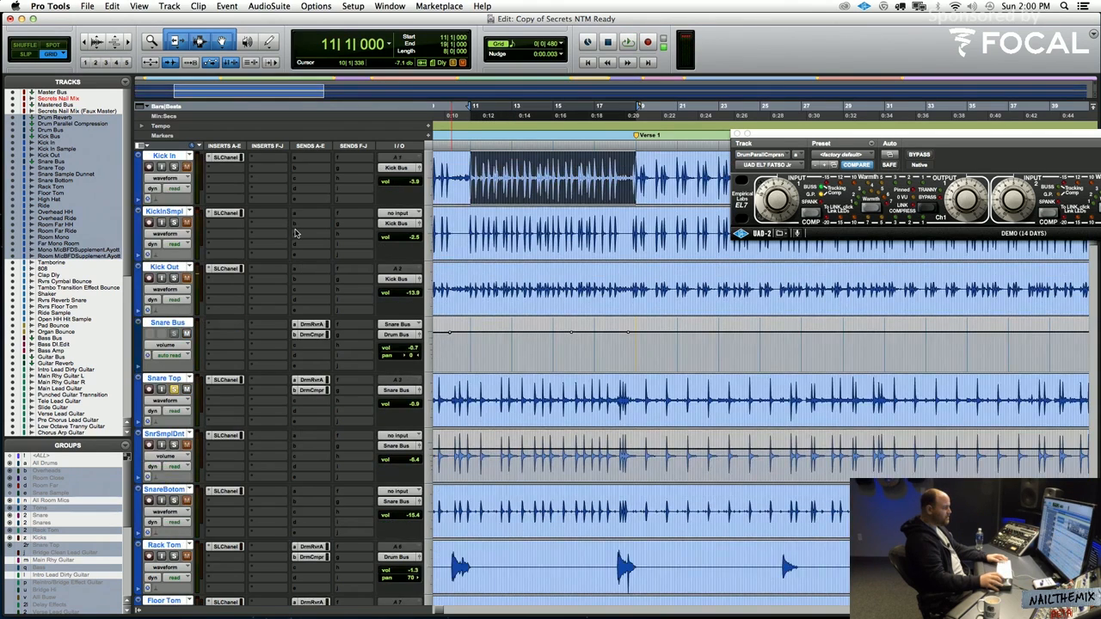
scroll(294, 233, "up", 4)
scroll(295, 233, "down", 2)
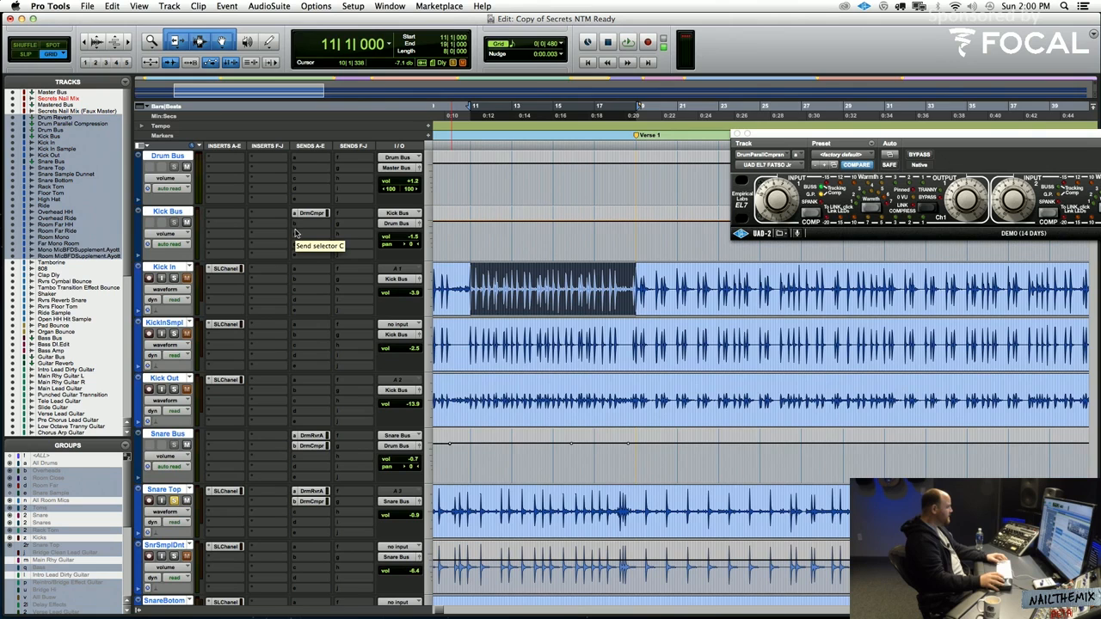
scroll(295, 233, "down", 1)
scroll(295, 233, "up", 1)
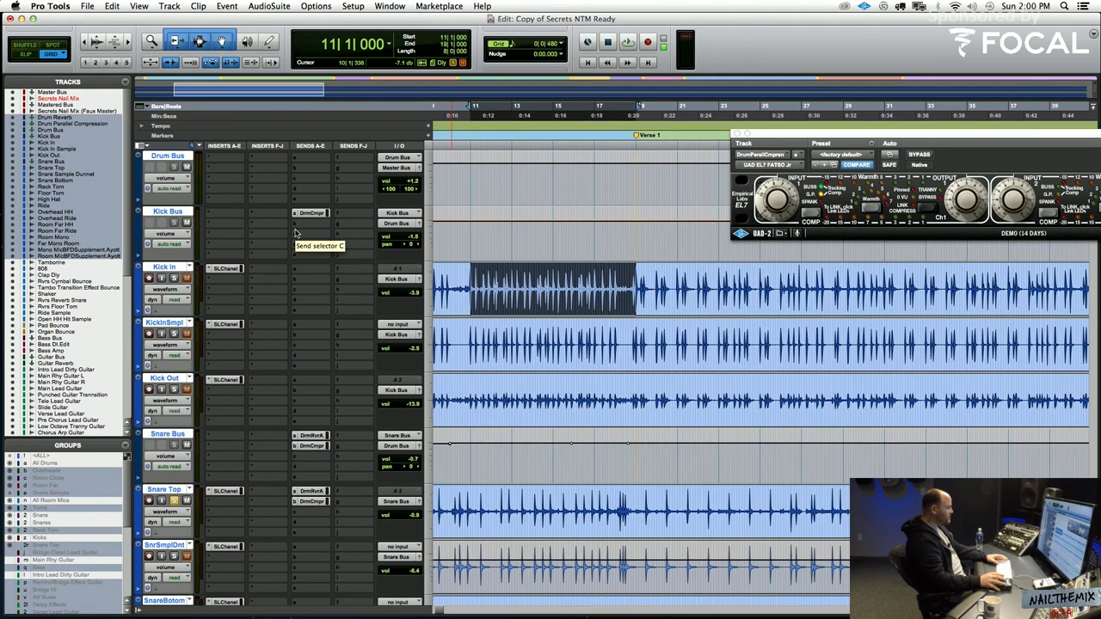
key("space")
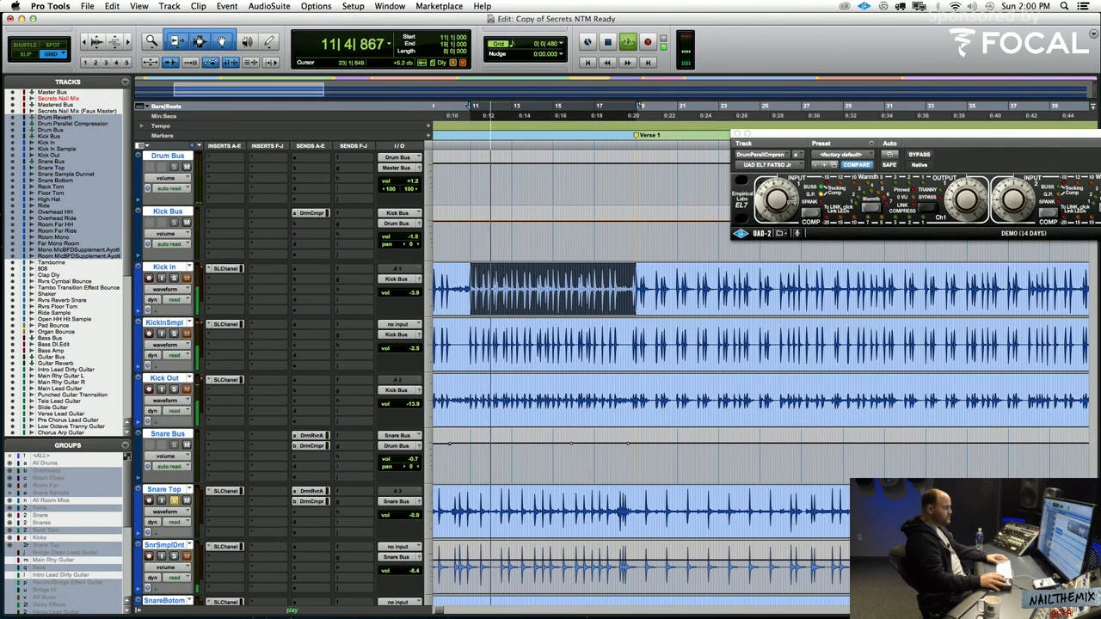
left_click(792, 204)
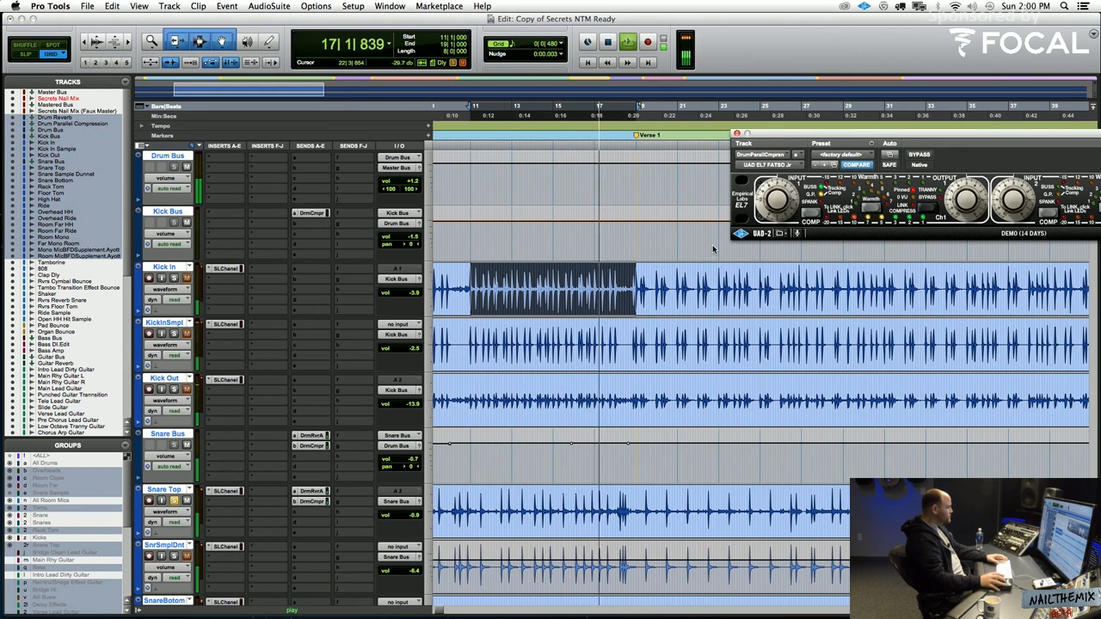
Lower the drum parallel compression track's volume to -7.2 dB and play the section again
scroll(656, 293, "up", 5)
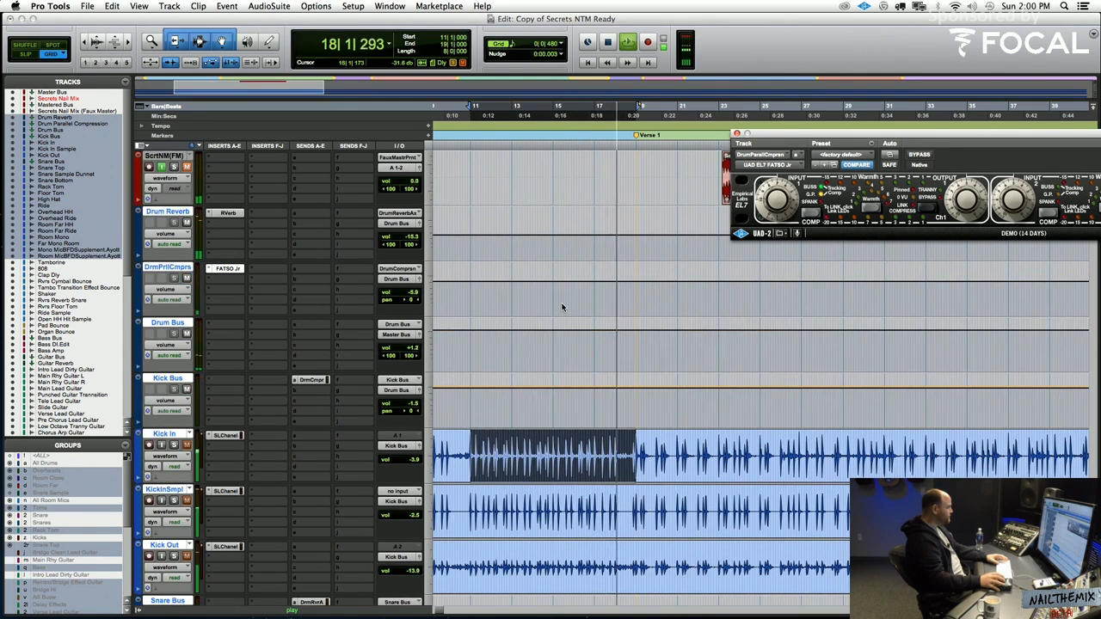
key("space")
left_click(412, 294)
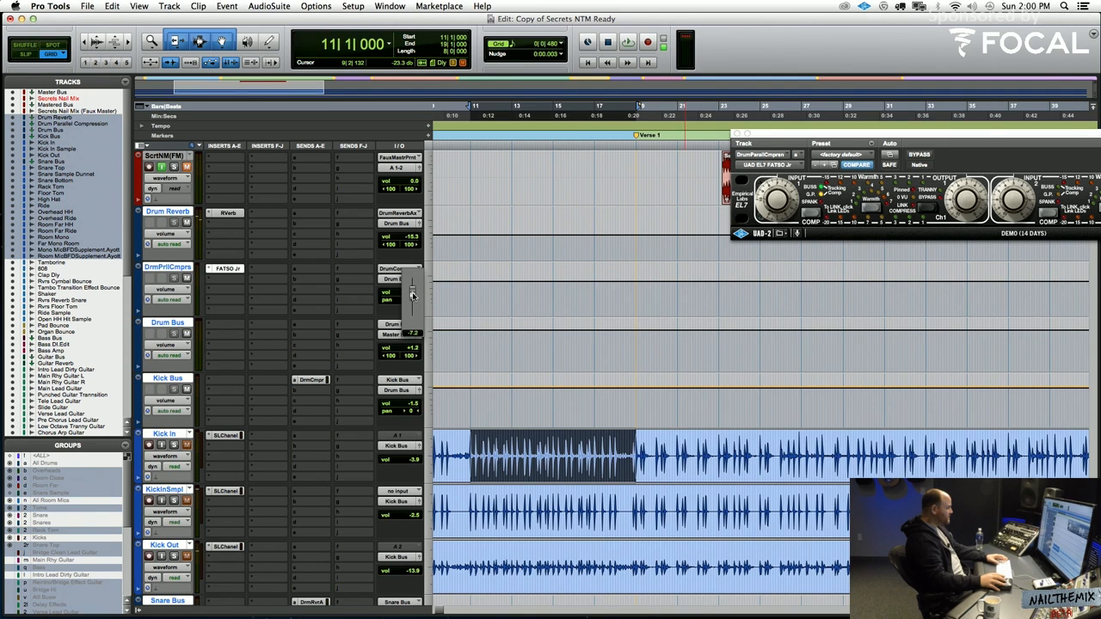
left_click_drag(412, 294, 413, 295)
key("space")
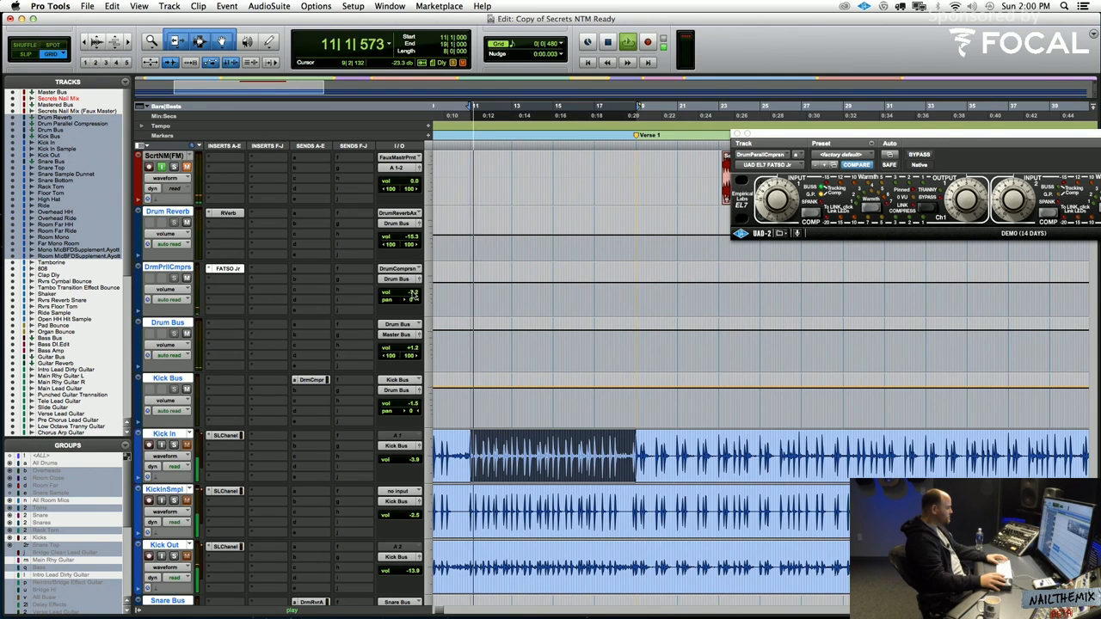
left_click(412, 294)
key("space")
Inspect the drum compression send levels on the Kick Bus and the Snare Bus, closing each send window
scroll(336, 407, "down", 3)
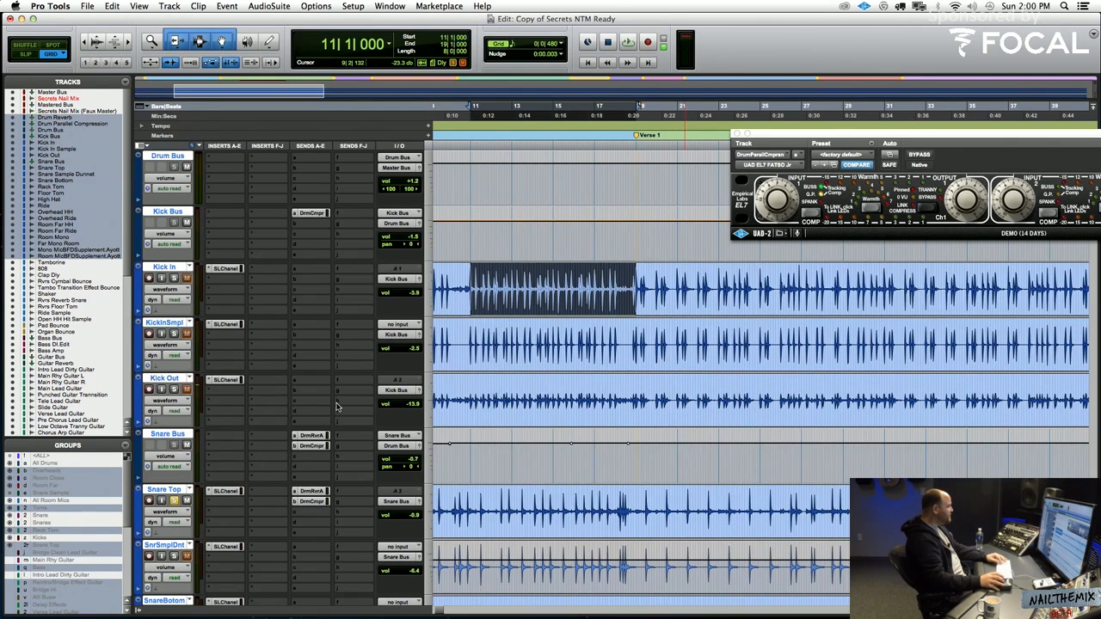
scroll(336, 407, "up", 1)
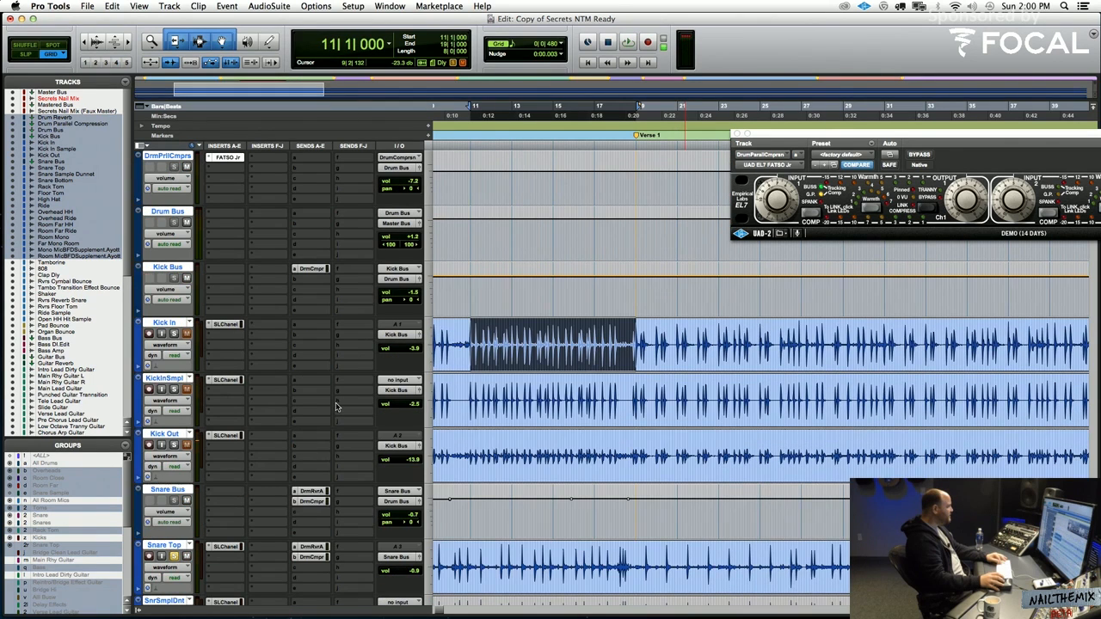
left_click(313, 270)
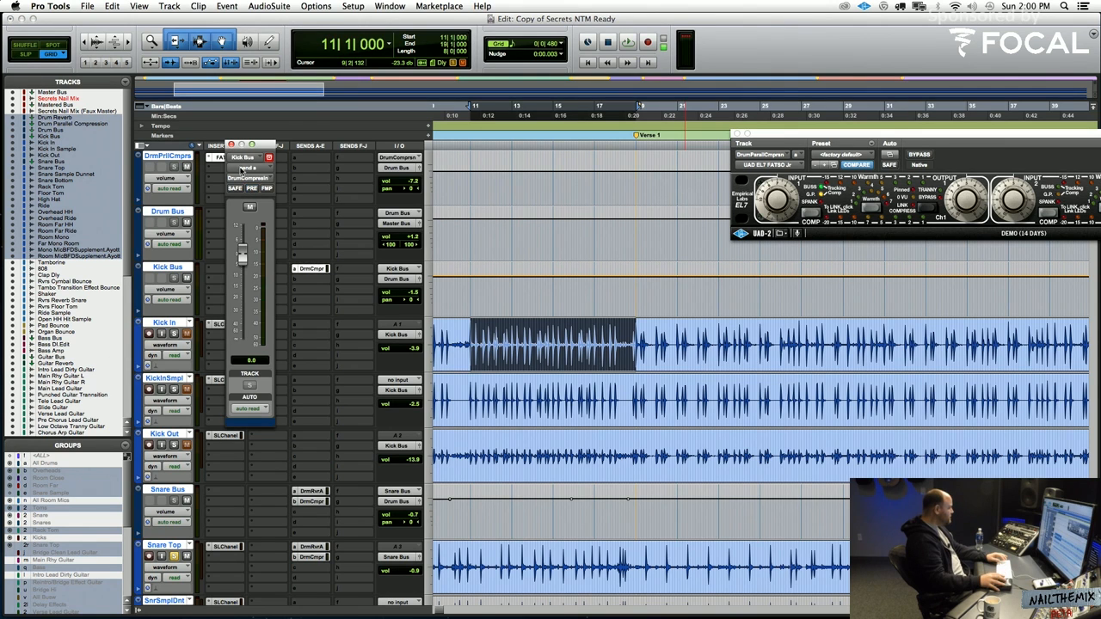
left_click(230, 145)
scroll(331, 356, "down", 3)
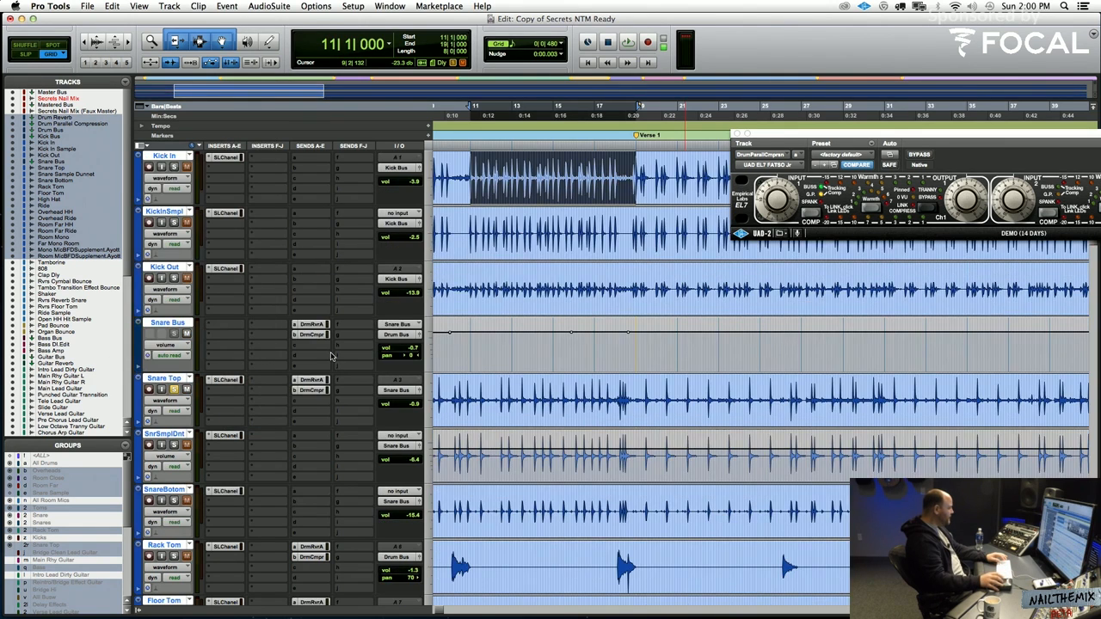
left_click(312, 334)
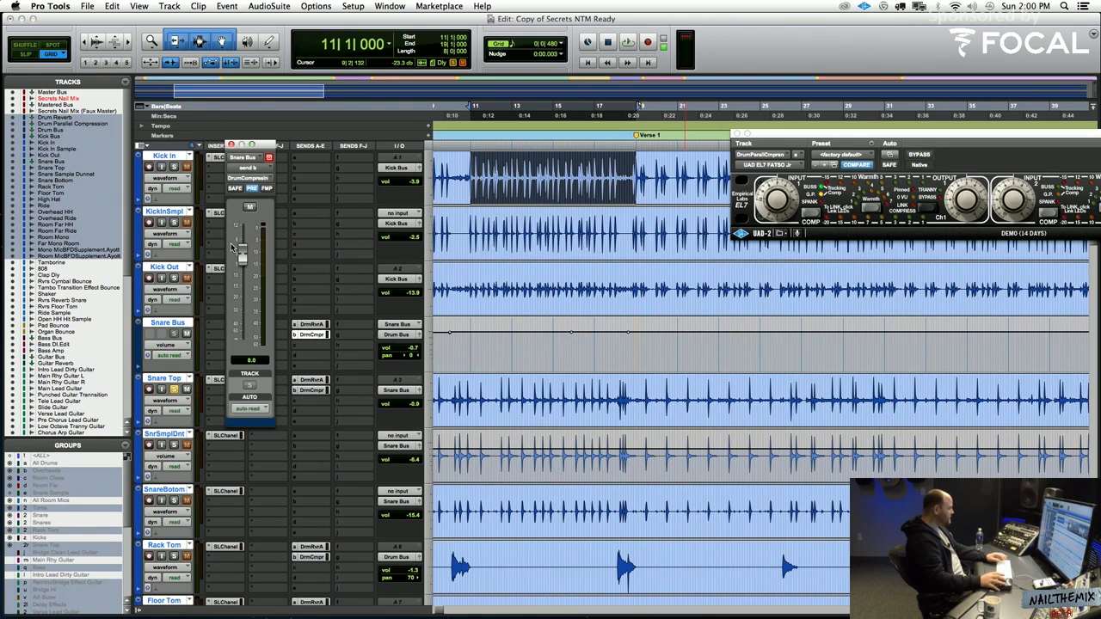
left_click(230, 145)
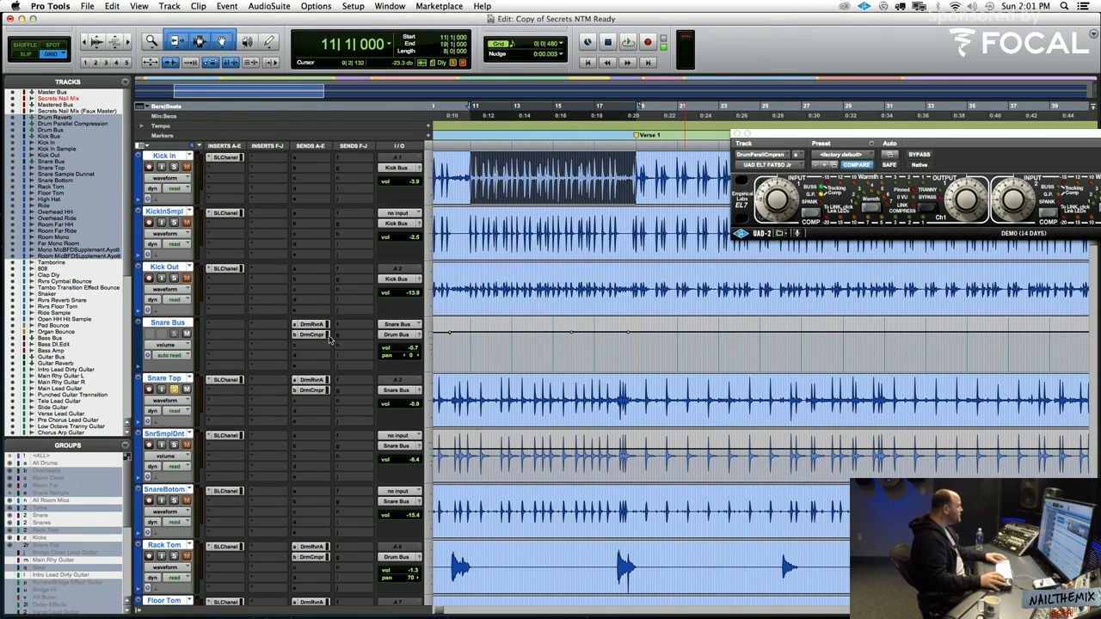
Mute Snare Top's drum compression and drum reverb sends and make both inactive
left_click(309, 391)
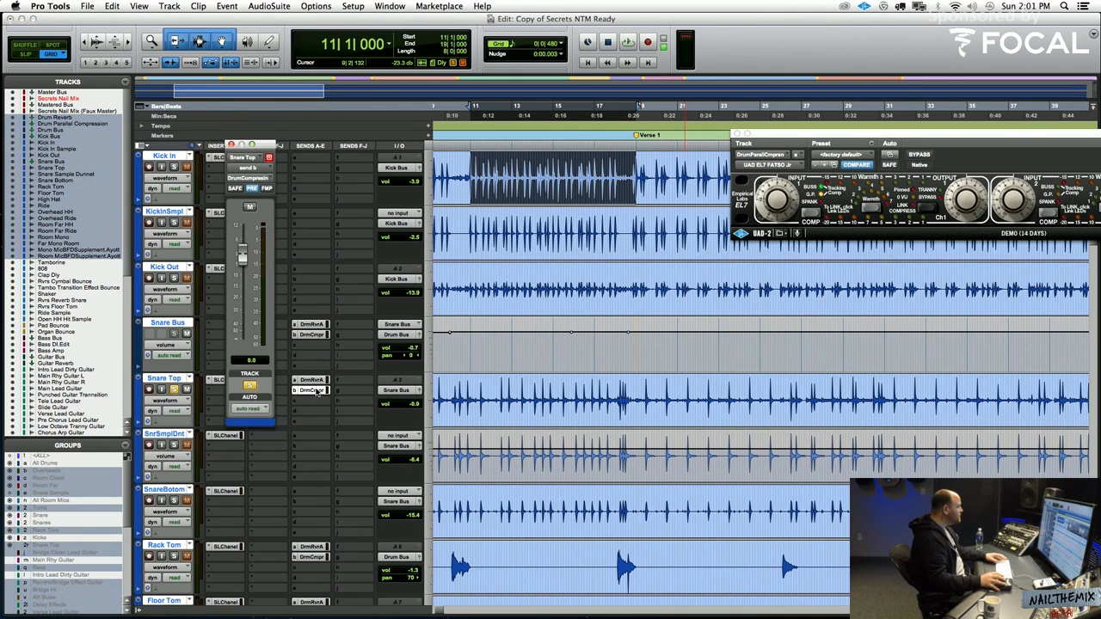
right_click(314, 391)
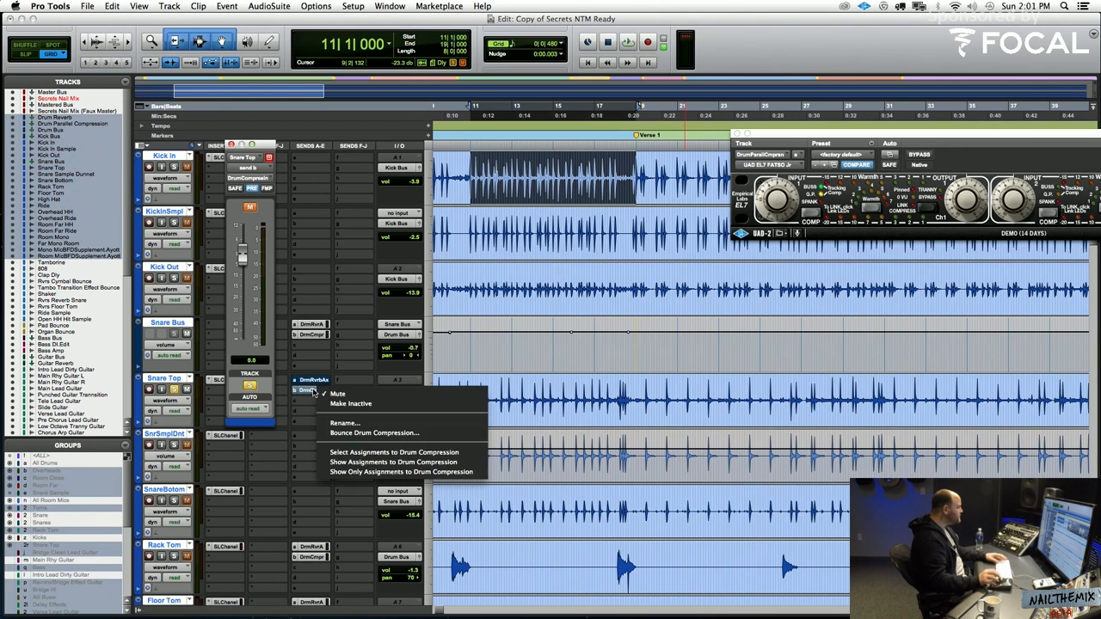
left_click(322, 393)
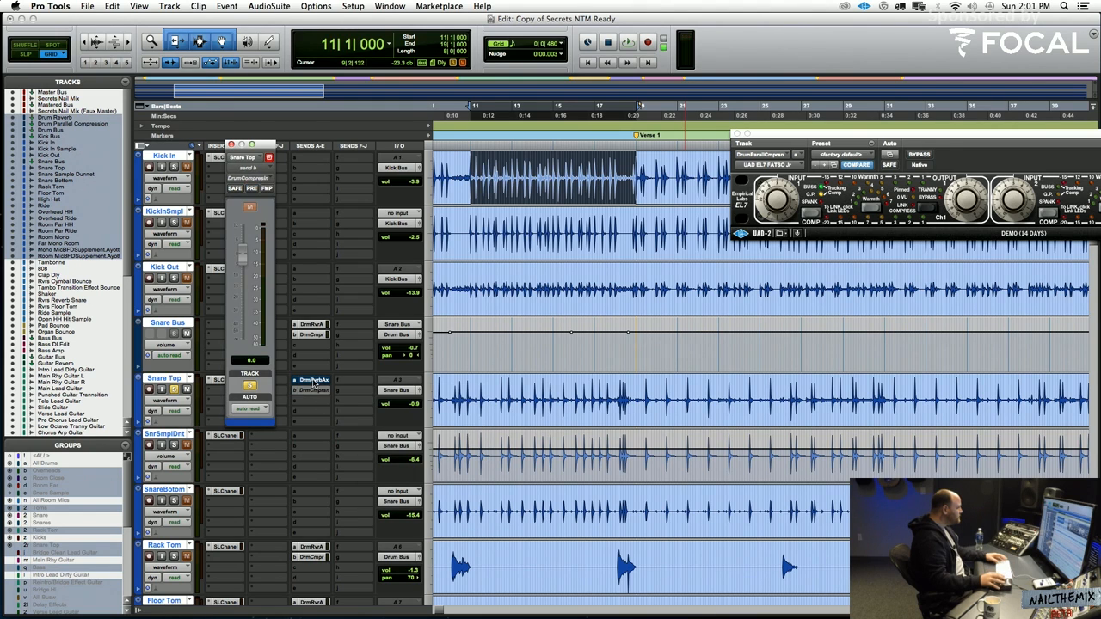
right_click(314, 383)
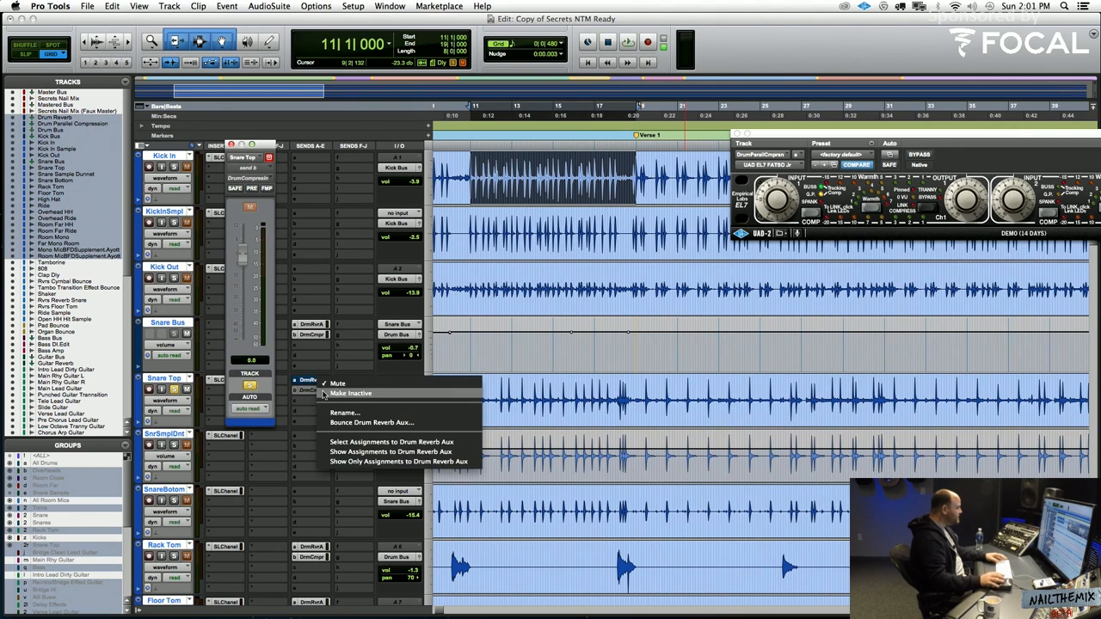
left_click(323, 394)
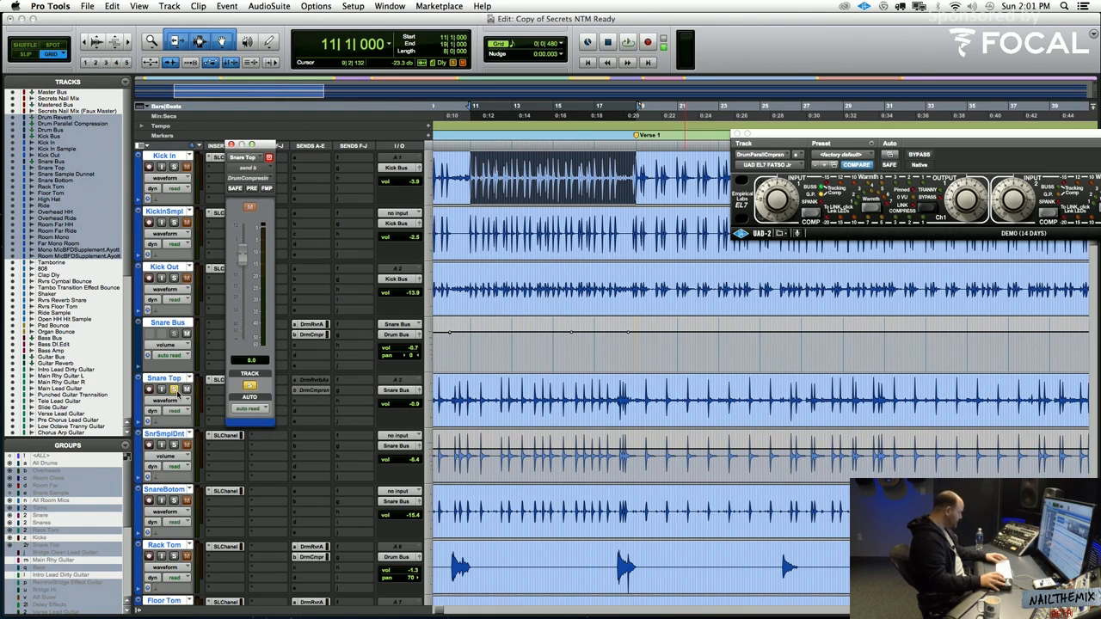
Play the drums from bar 11 and turn off the Snare Top solo to hear the full mix
key("space")
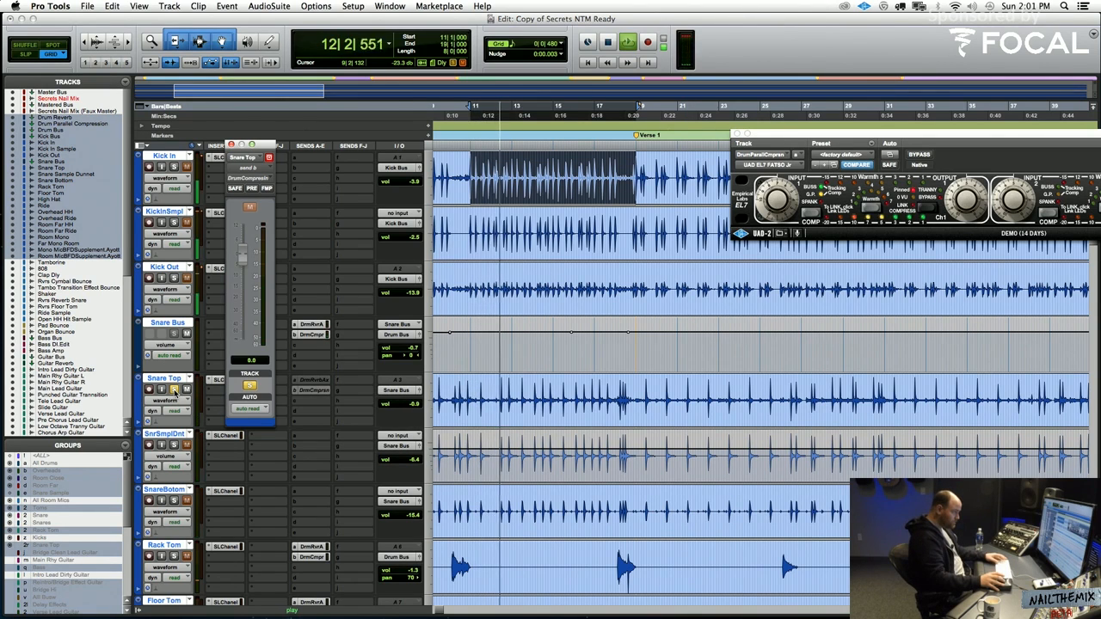
left_click(174, 389)
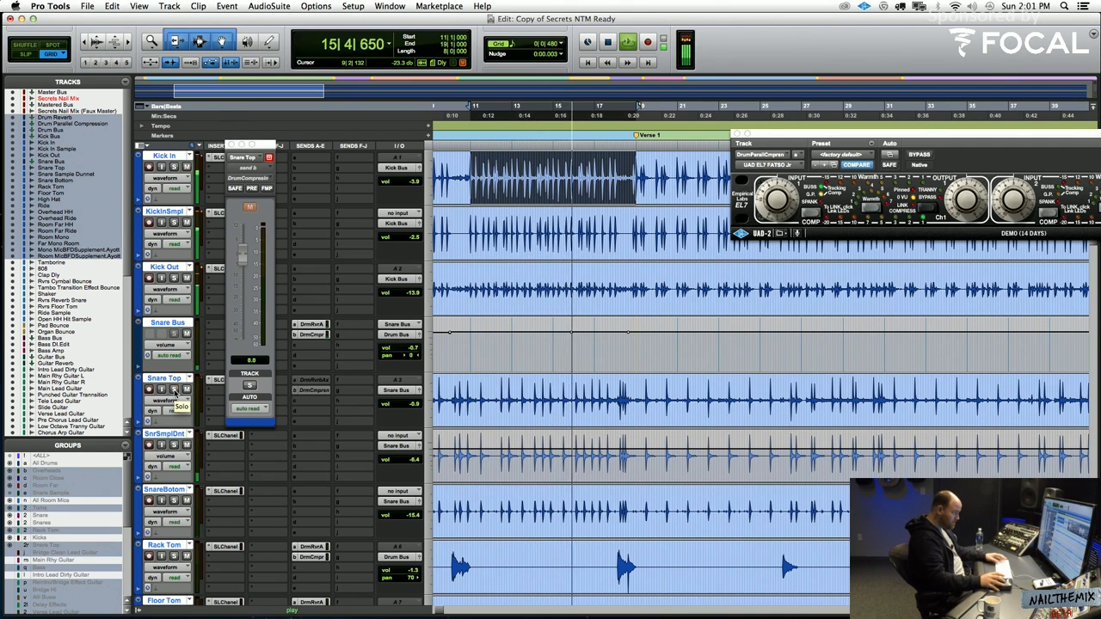
key("space")
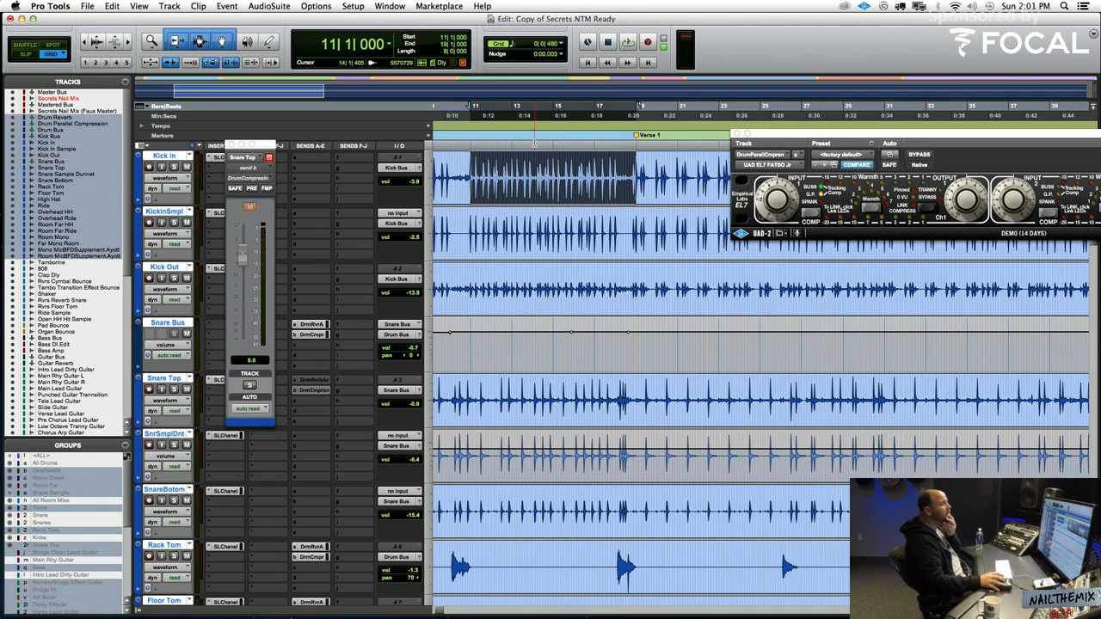
Play the drums from bar 11 once more and close Snare Top's drum compression send window
scroll(685, 339, "up", 1)
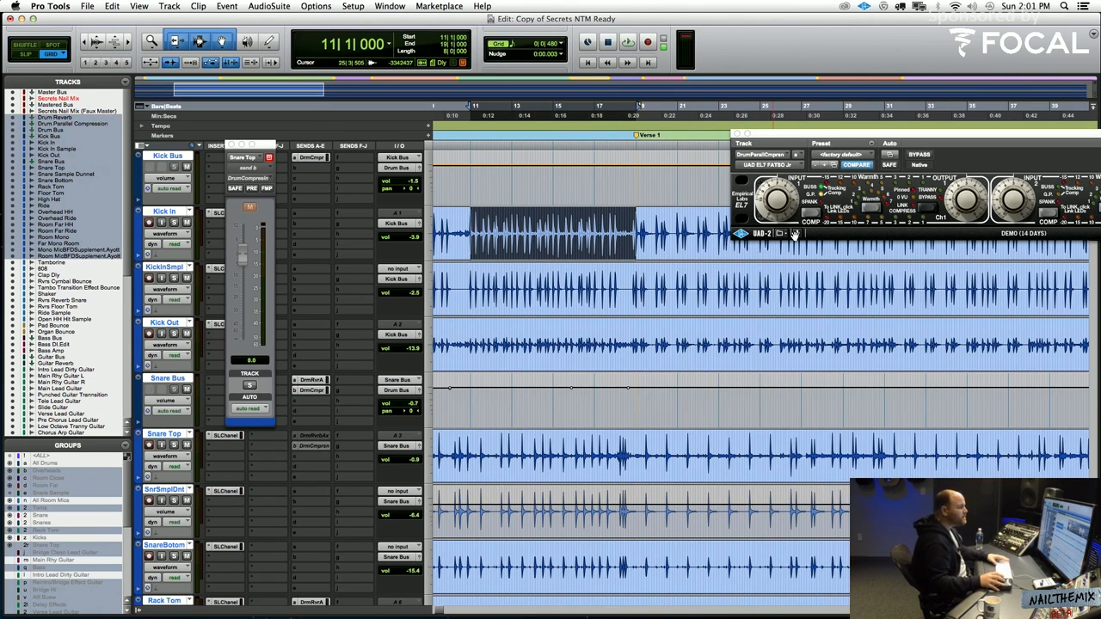
key("space")
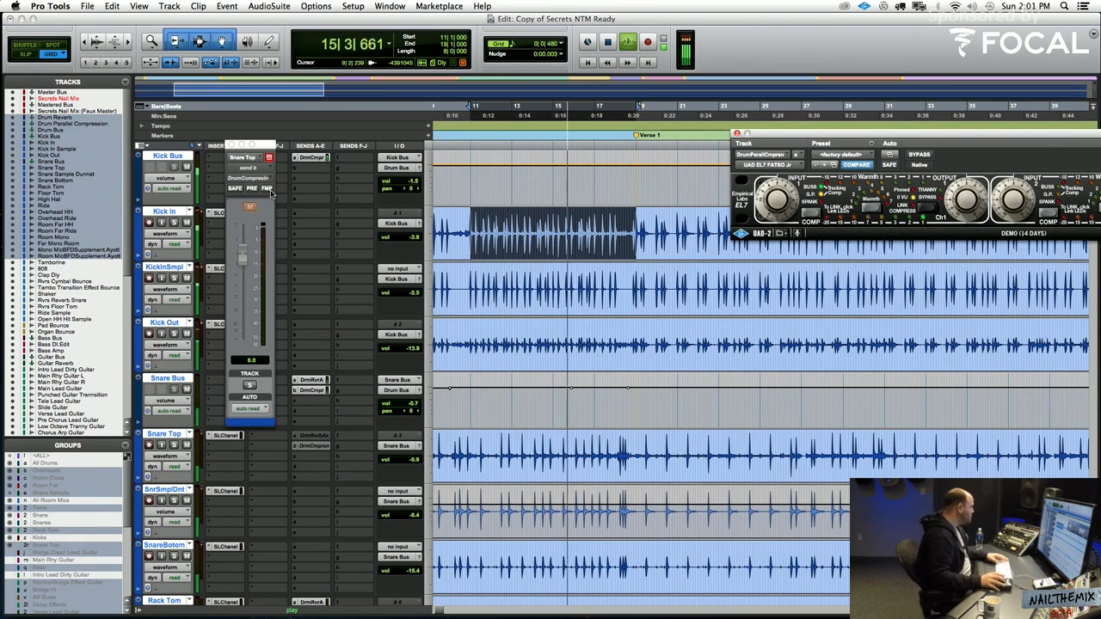
key("space")
left_click(269, 157)
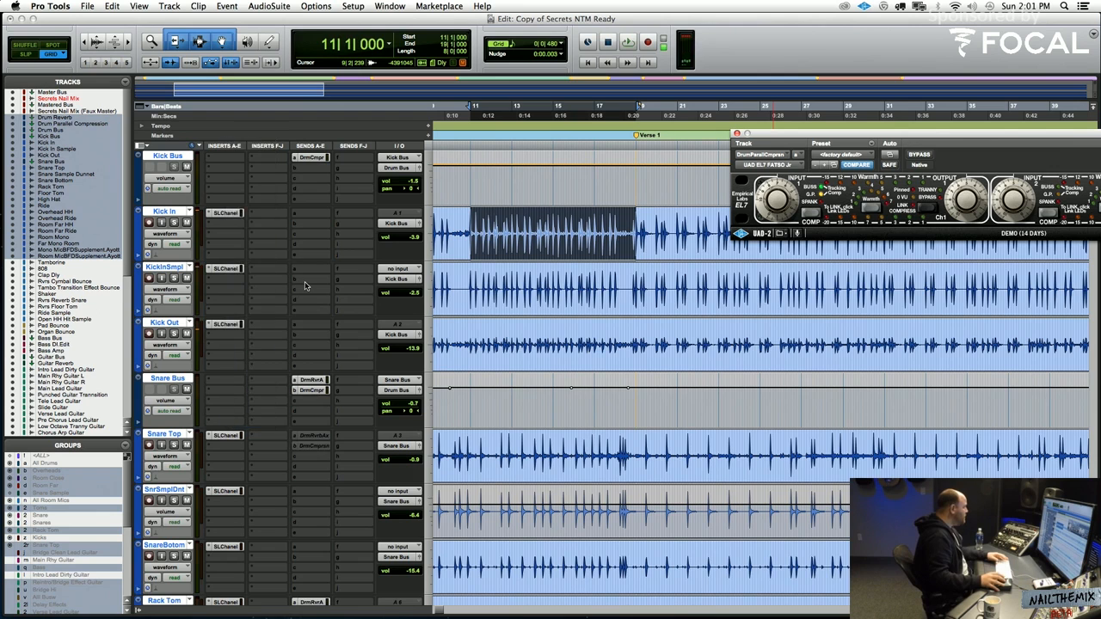
Play the section from bar 11 and solo the Kick In track to hear it on its own
scroll(305, 281, "up", 1)
scroll(305, 281, "up", 2)
scroll(304, 281, "down", 3)
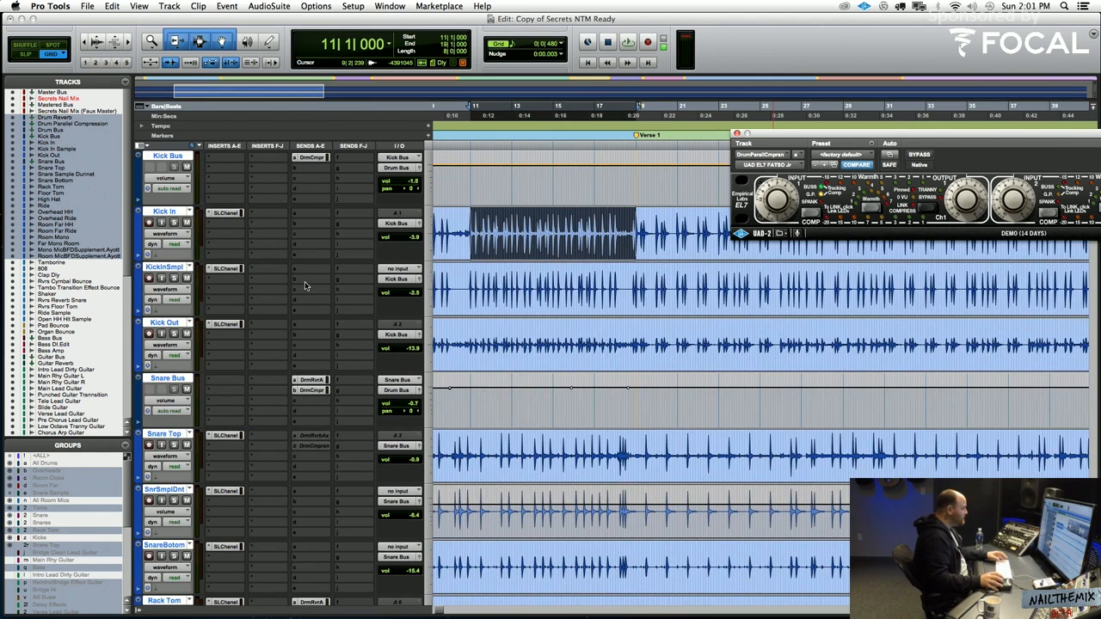
scroll(304, 282, "up", 1)
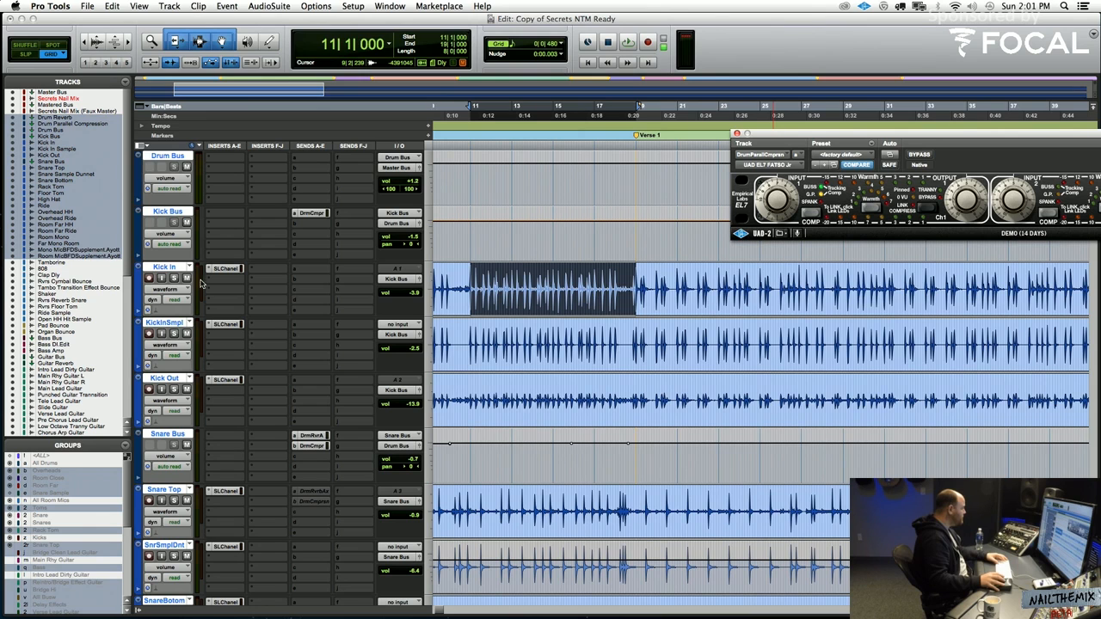
key("space")
left_click(174, 278)
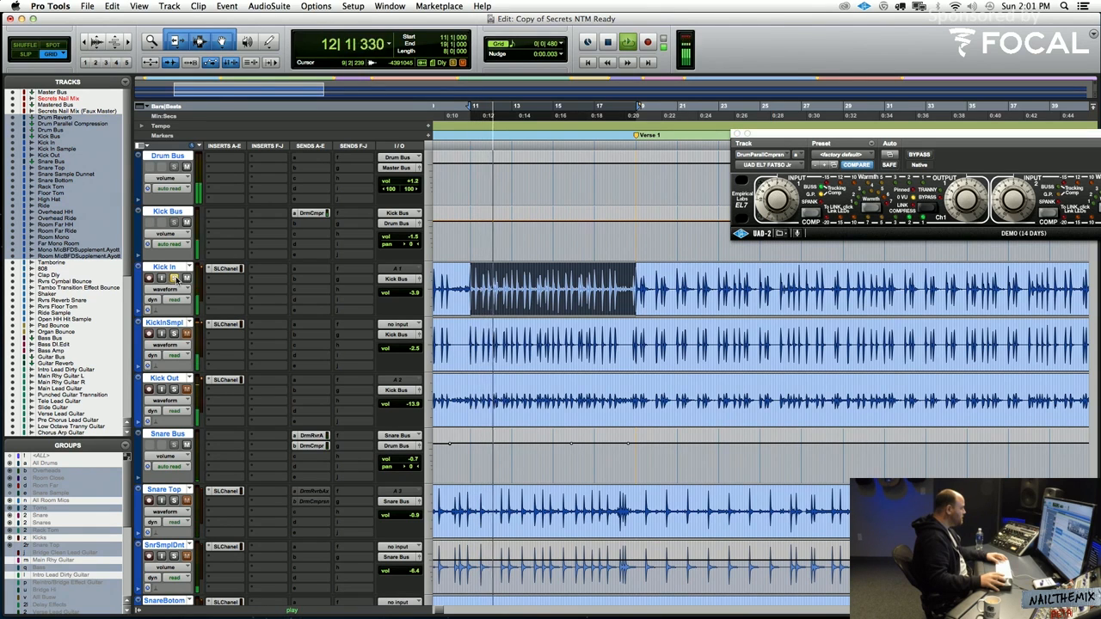
Open Kick In's SSLChannel strip and review its compressor threshold and high-frequency EQ while replaying the section
left_click(225, 268)
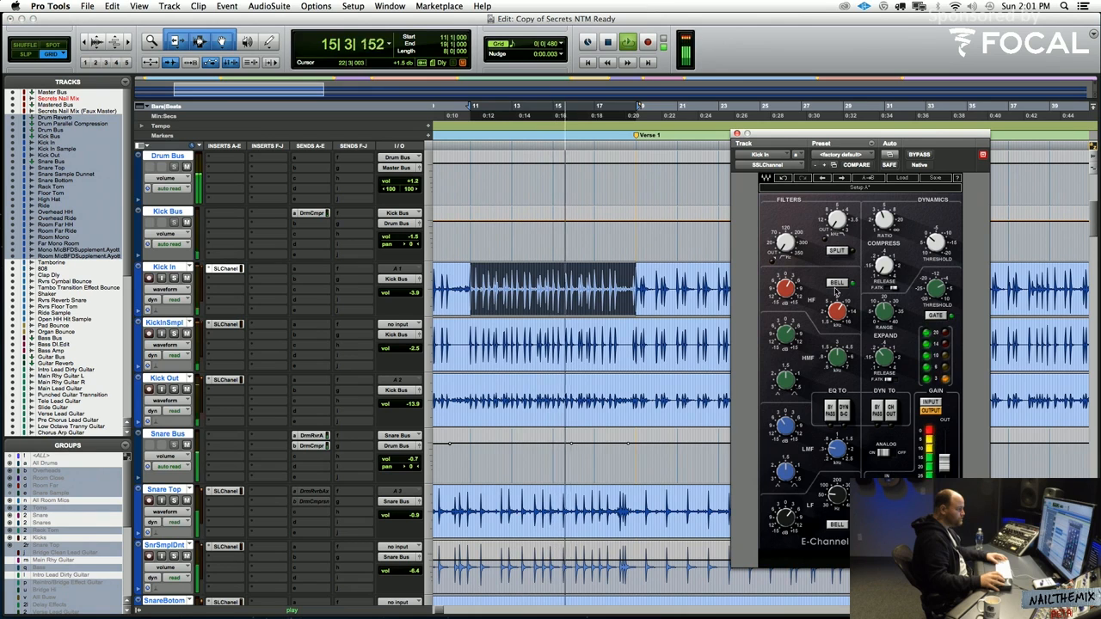
key("space")
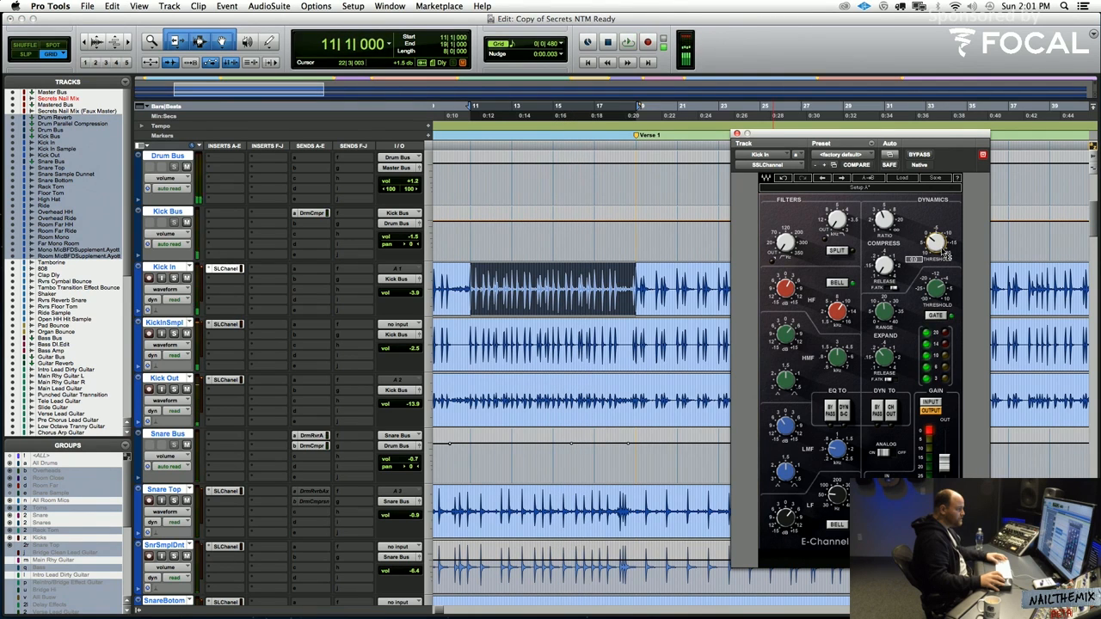
key("space")
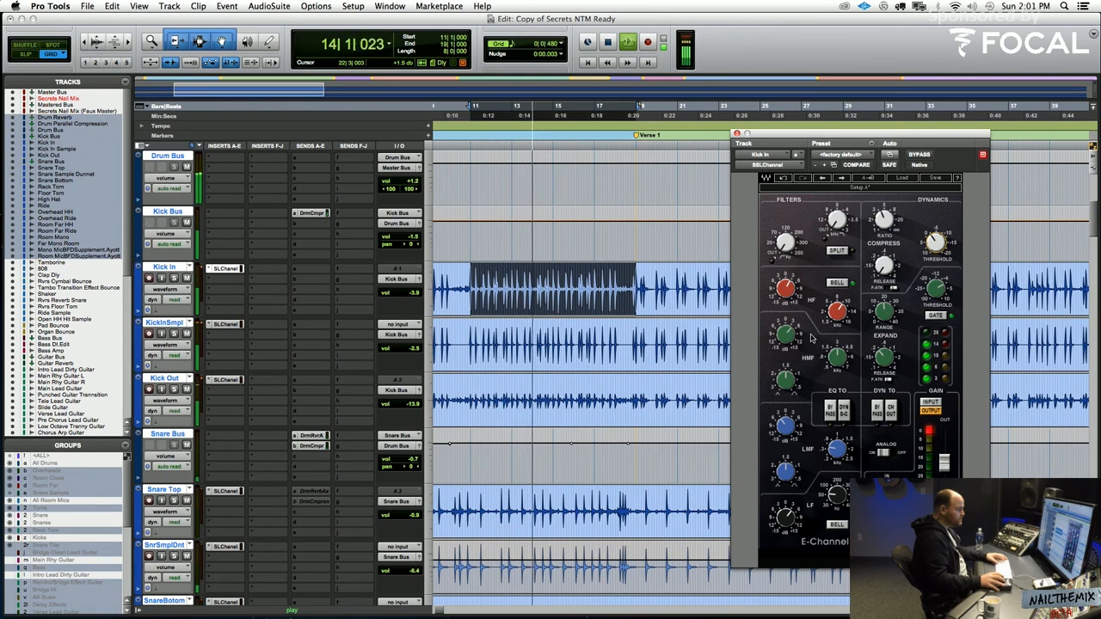
key("space")
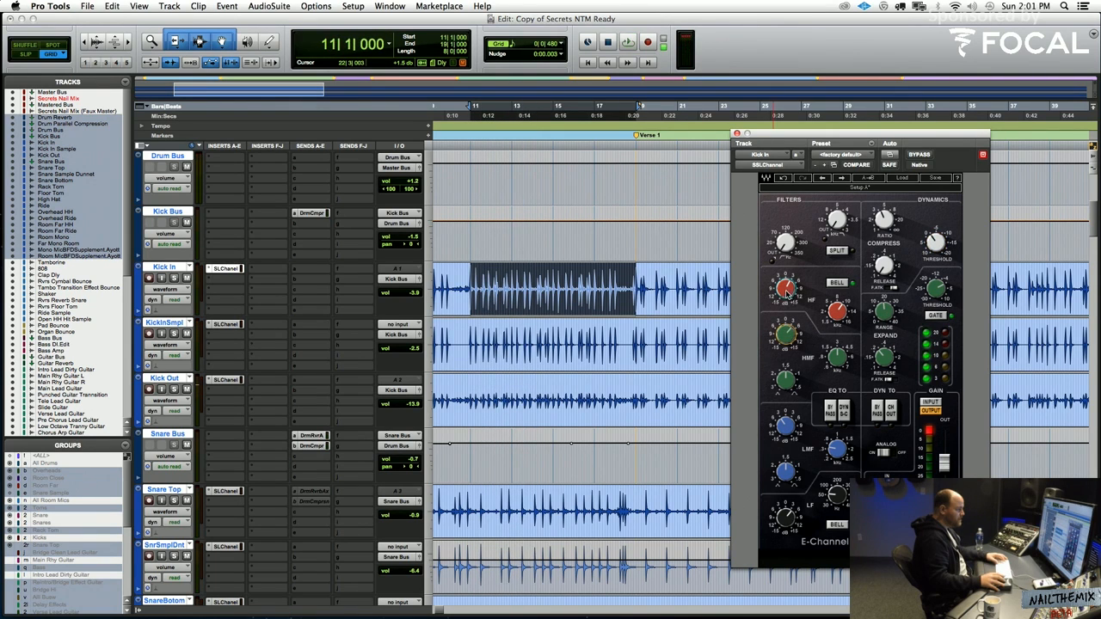
key("space")
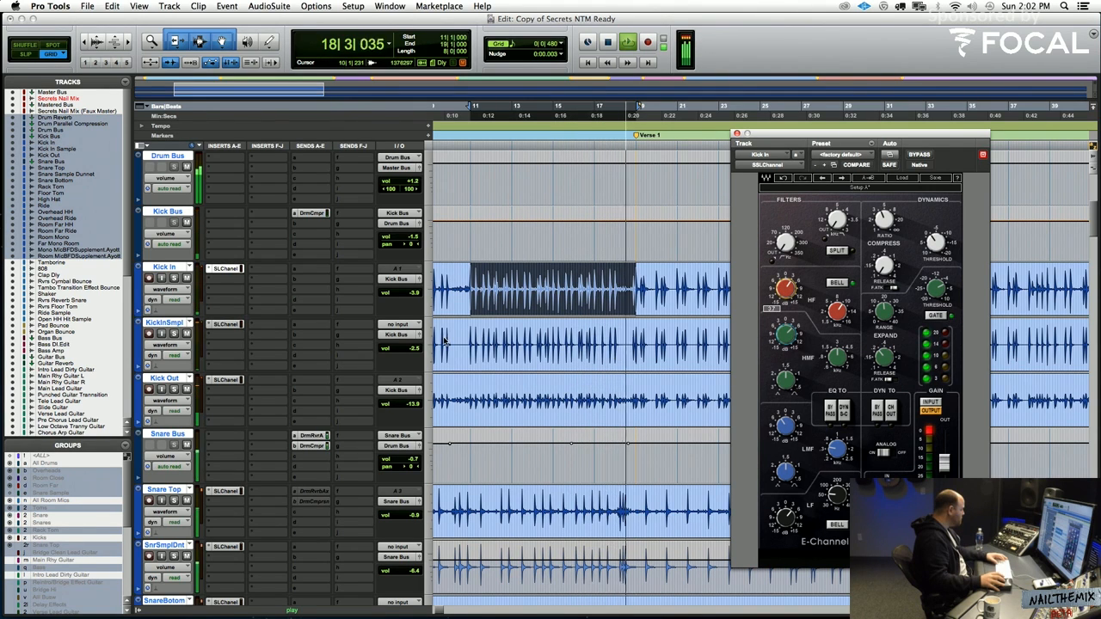
key("space")
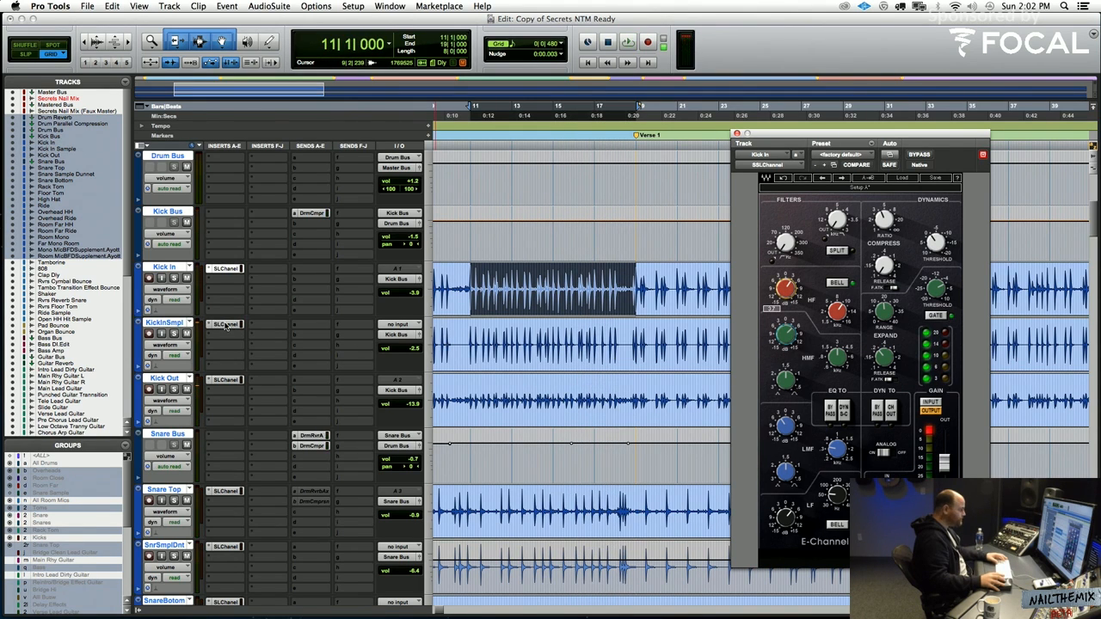
Open the Kick In Sample's SSLChannel strip and review its high-frequency gain and frequency while replaying the section
left_click(225, 324)
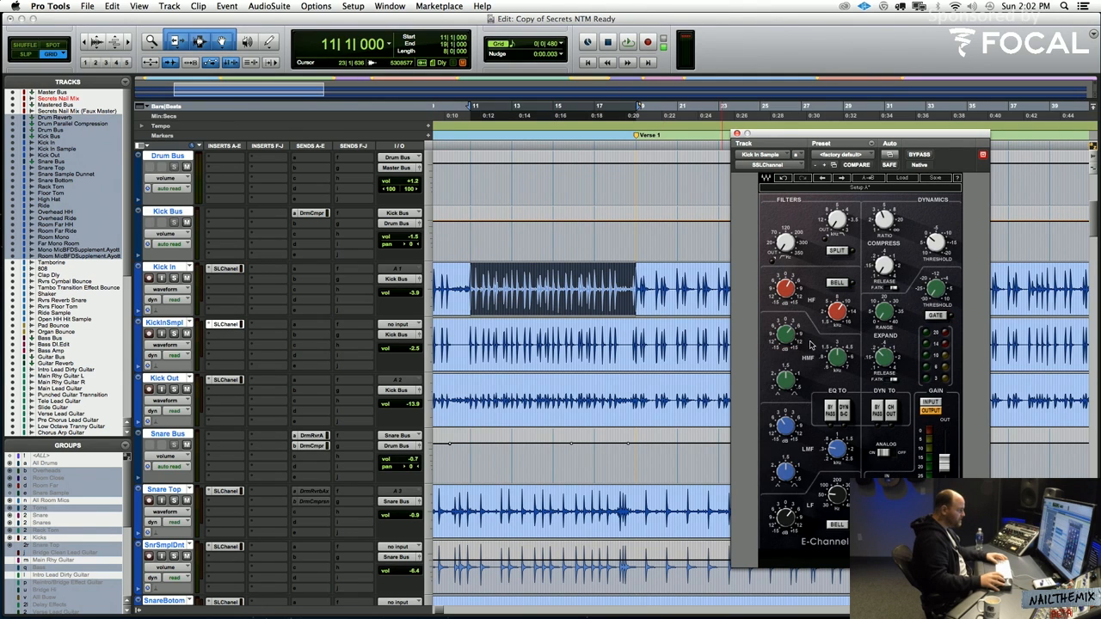
key("space")
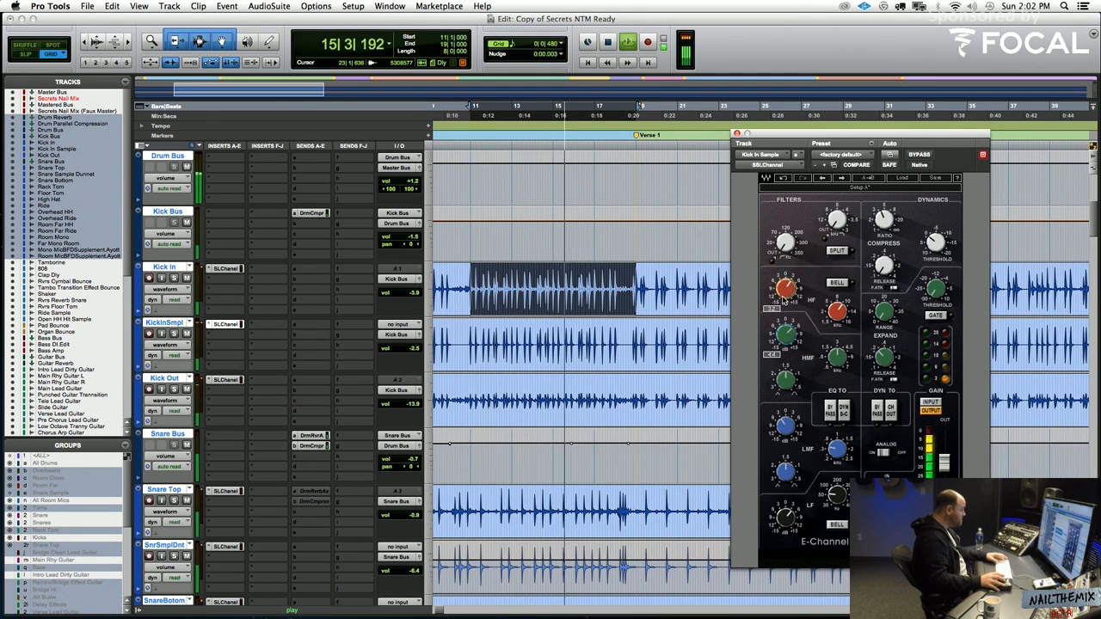
key("space")
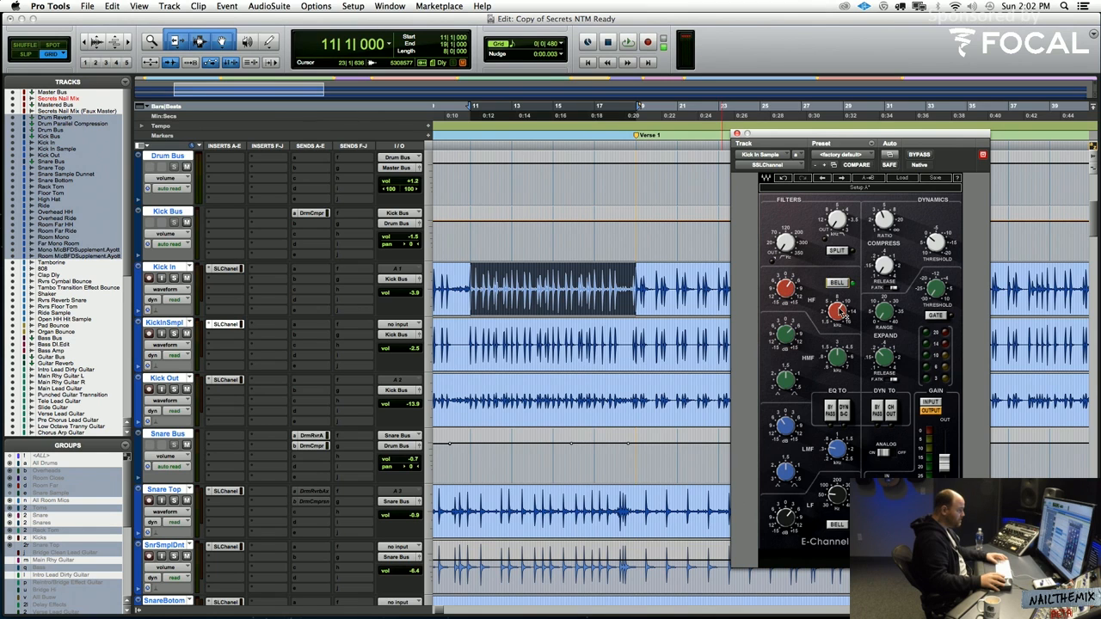
key("space")
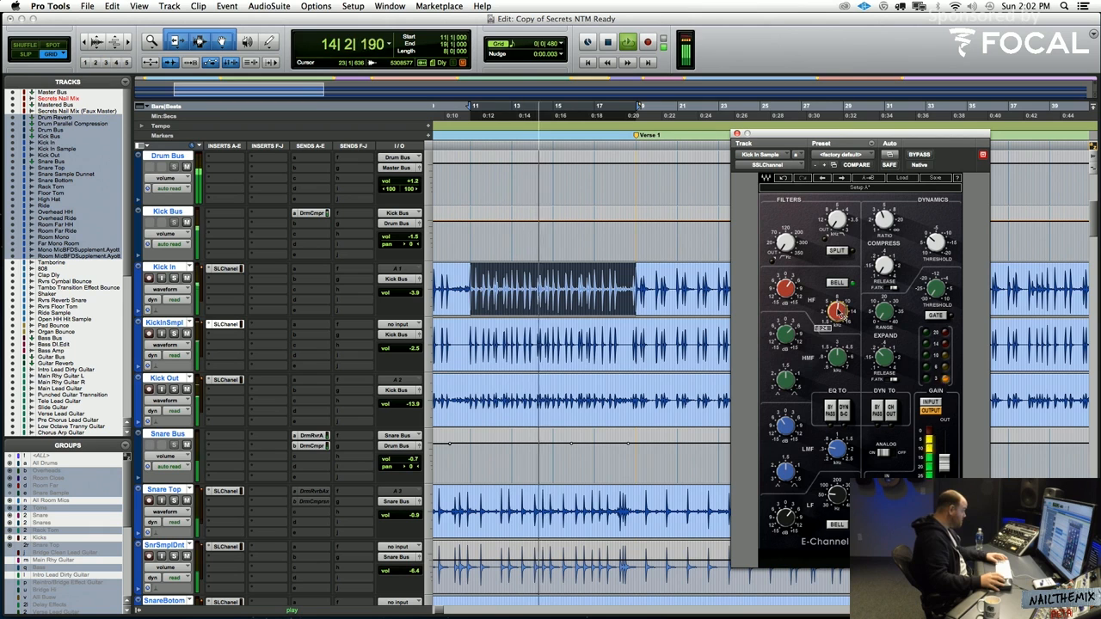
Check the Kick Bus's drum compression send level during playback and close its send window
left_click(314, 215)
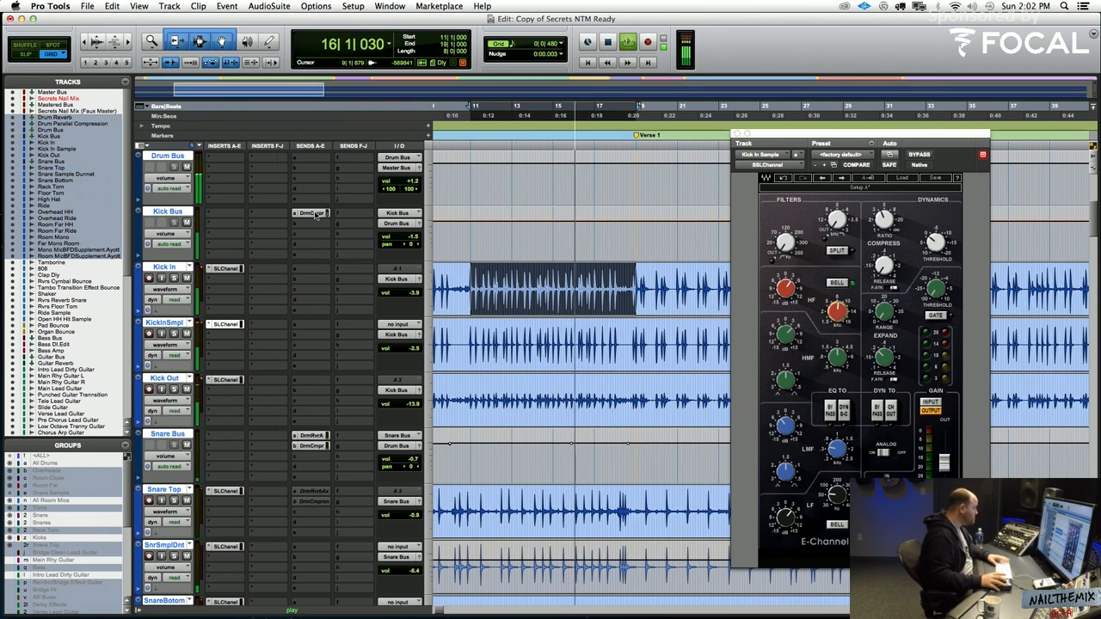
scroll(327, 270, "up", 3)
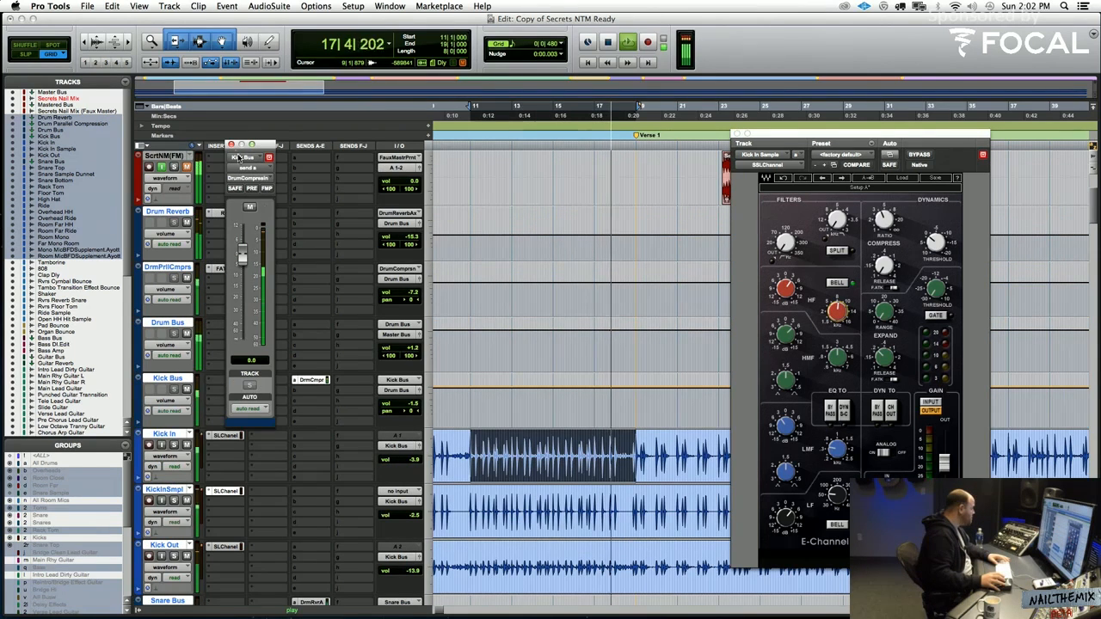
left_click(230, 145)
key("space")
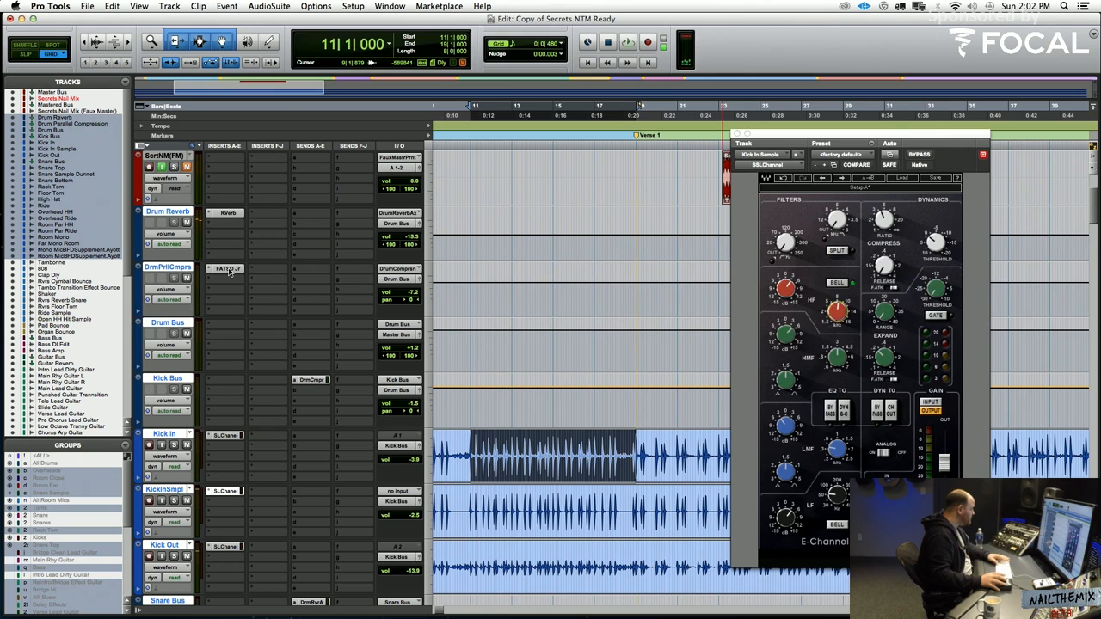
Open the FATSO Jr insert on the drum parallel compression track and watch it while playing from bar 11
left_click(229, 269)
key("space")
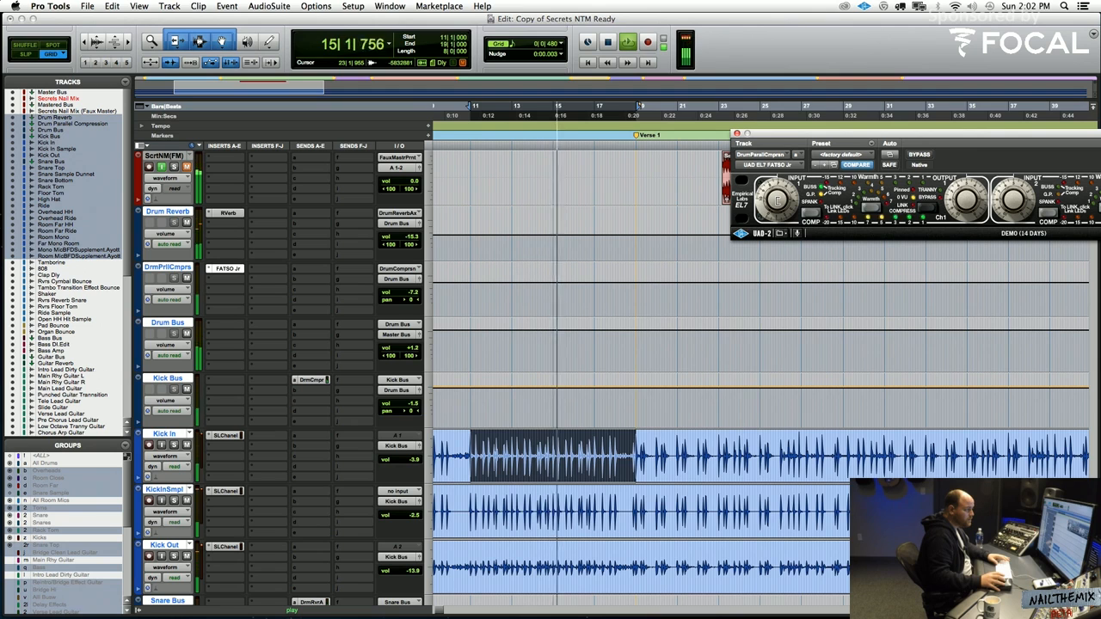
key("space")
Look over the sends on the drum tracks from the Kick Bus down to the overhead and room mics
scroll(517, 287, "down", 5)
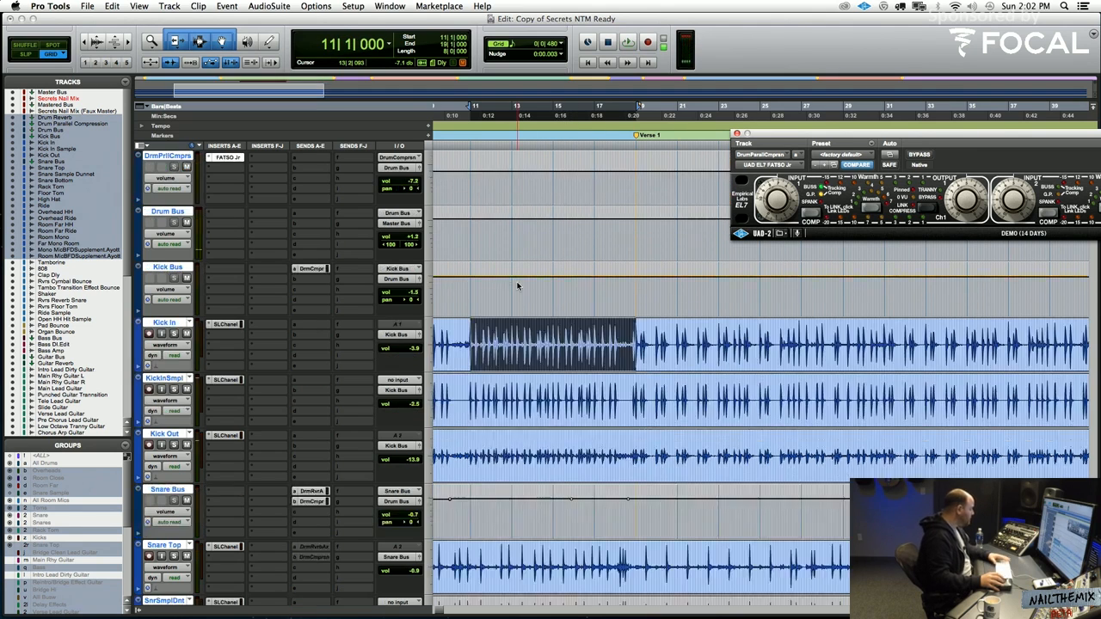
scroll(436, 292, "down", 3)
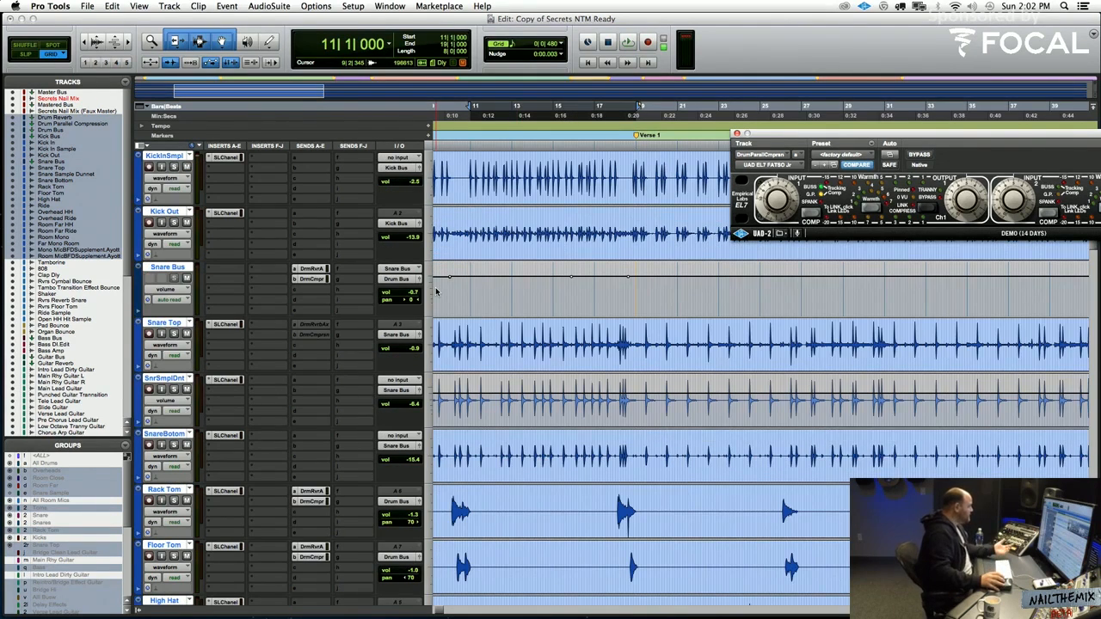
scroll(436, 293, "down", 9)
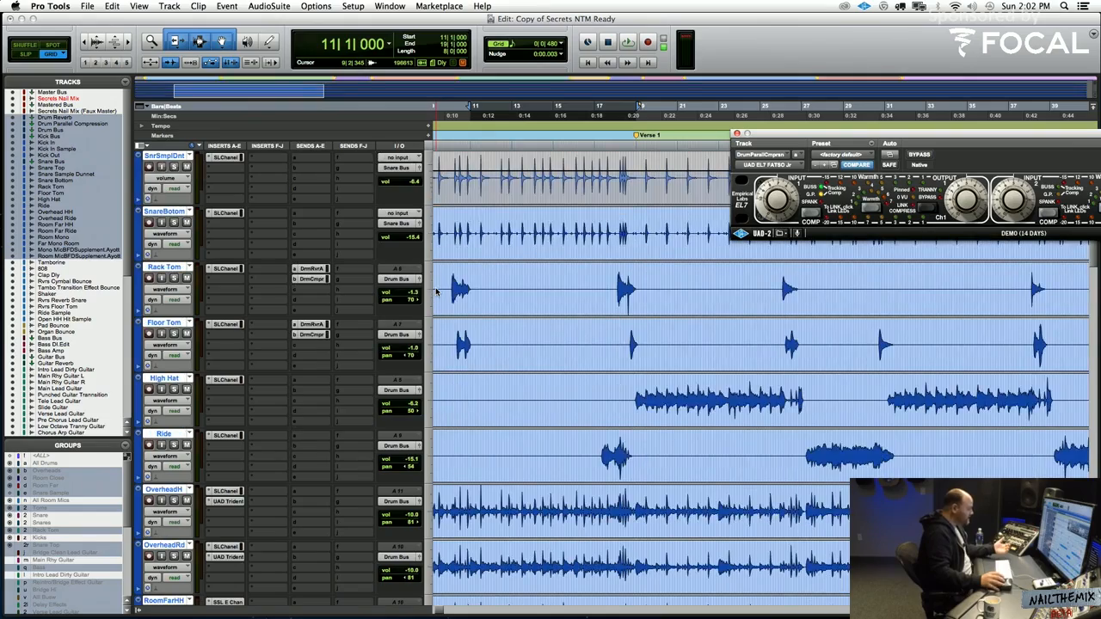
scroll(436, 292, "up", 15)
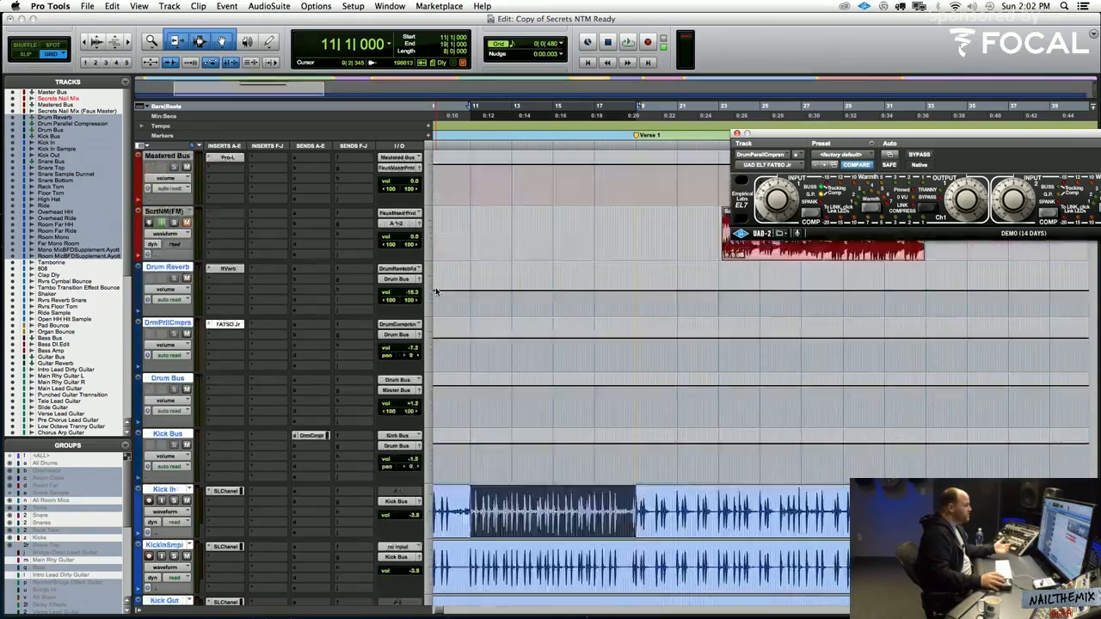
scroll(436, 293, "down", 18)
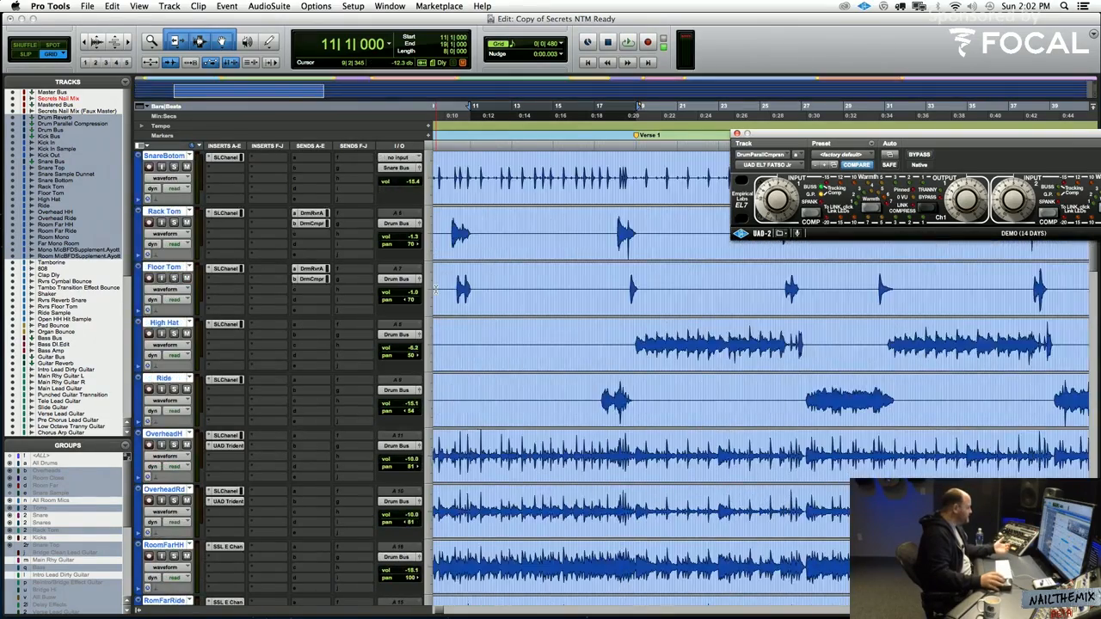
scroll(436, 290, "down", 5)
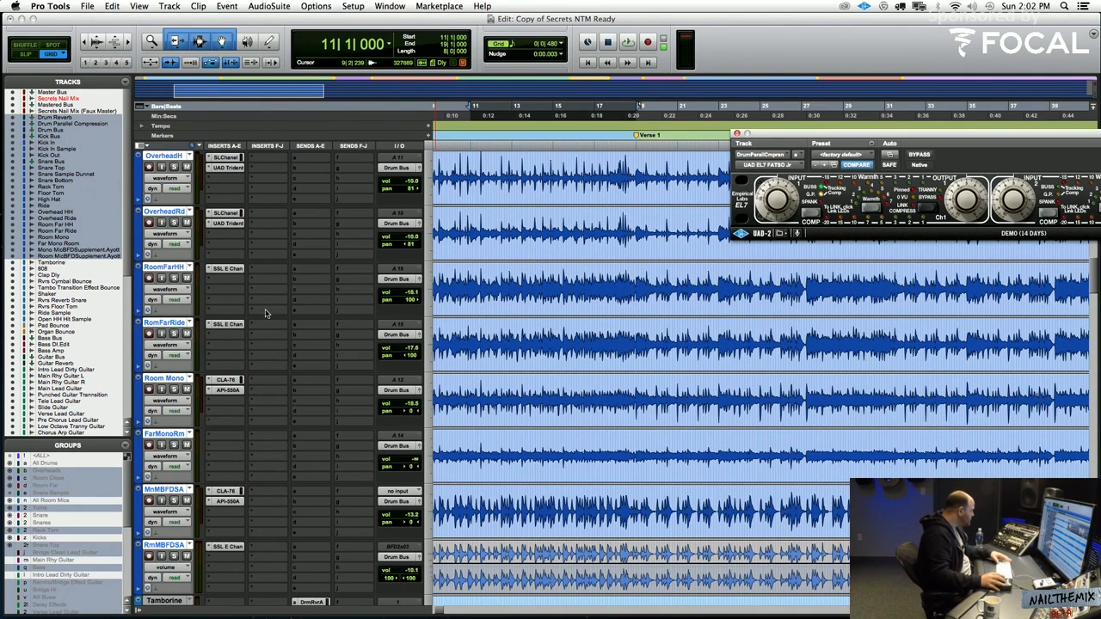
Reactivate the suspended track groups and mute the mono and room BFD supplement tracks while the drums play
key("space")
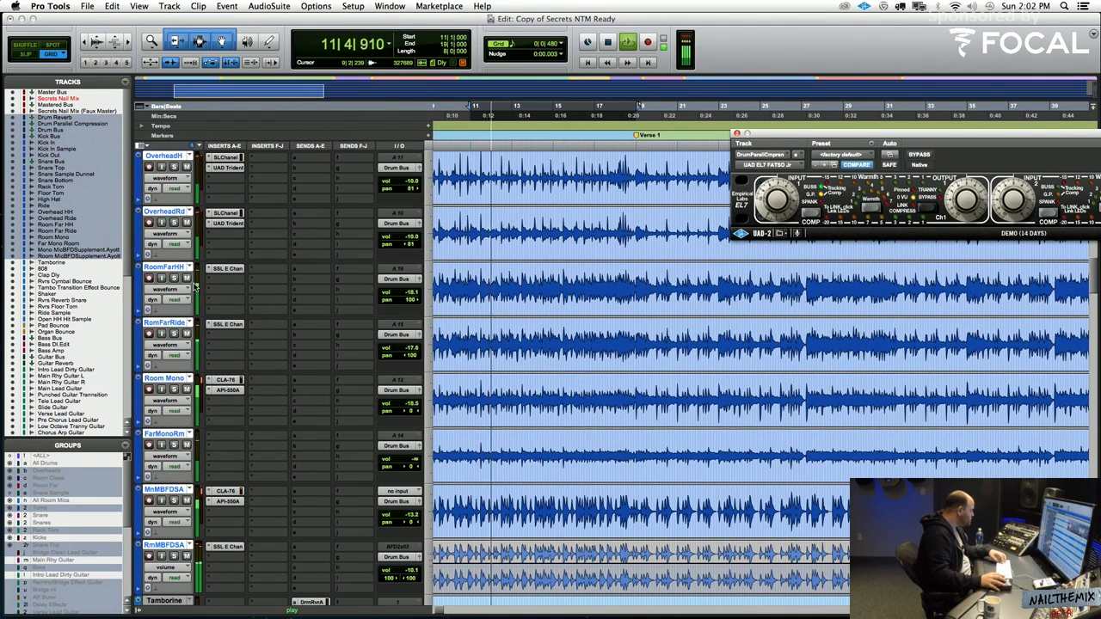
key("shift+super+g")
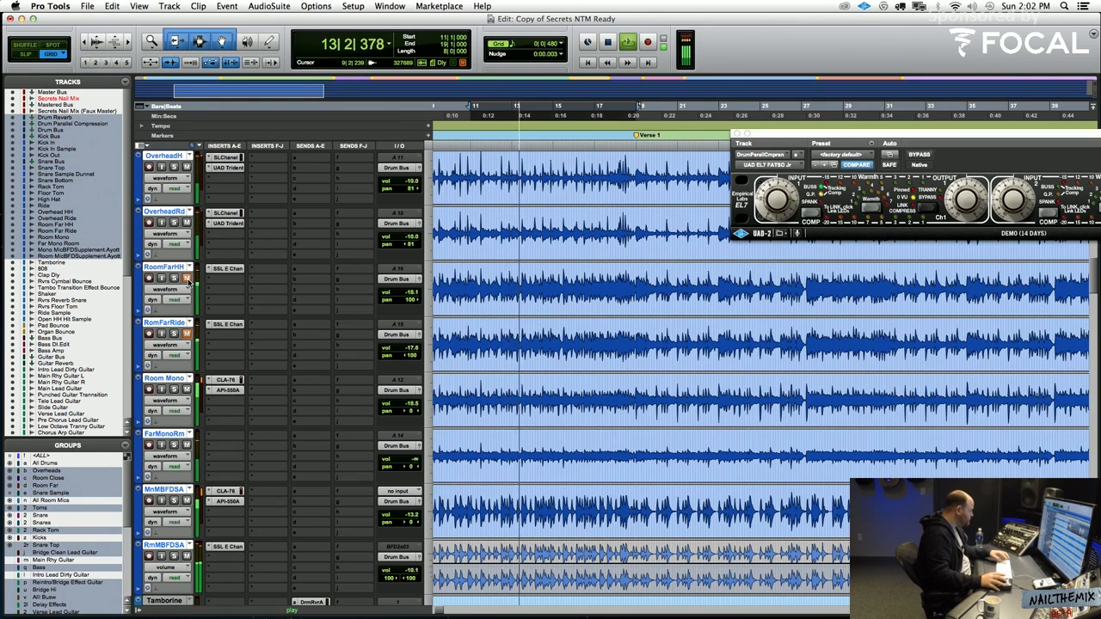
left_click(186, 503)
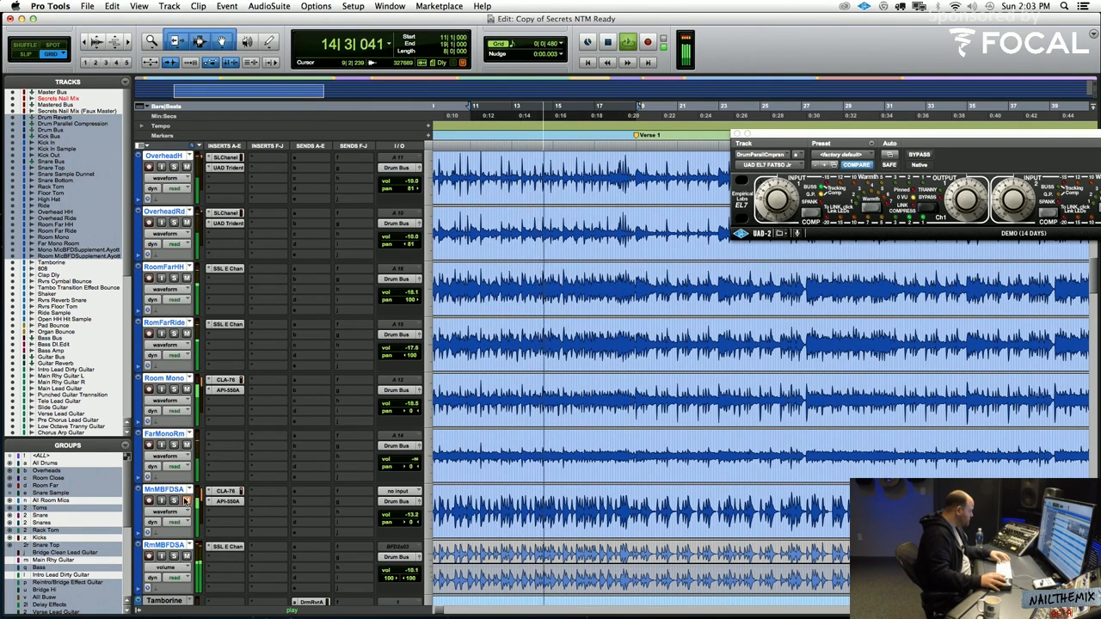
left_click(185, 502)
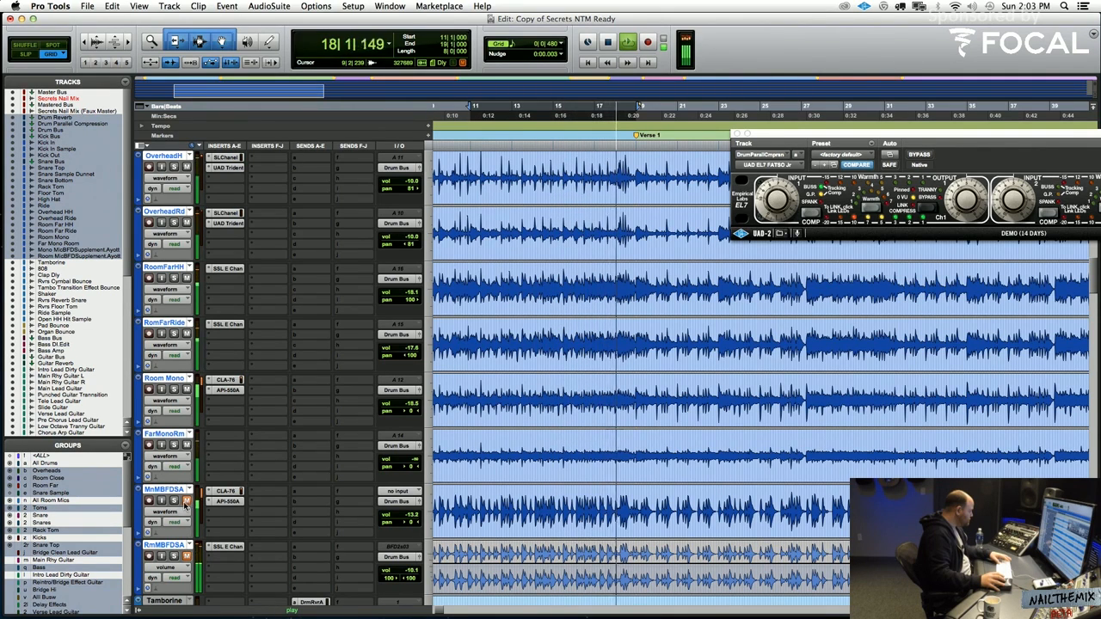
key("space")
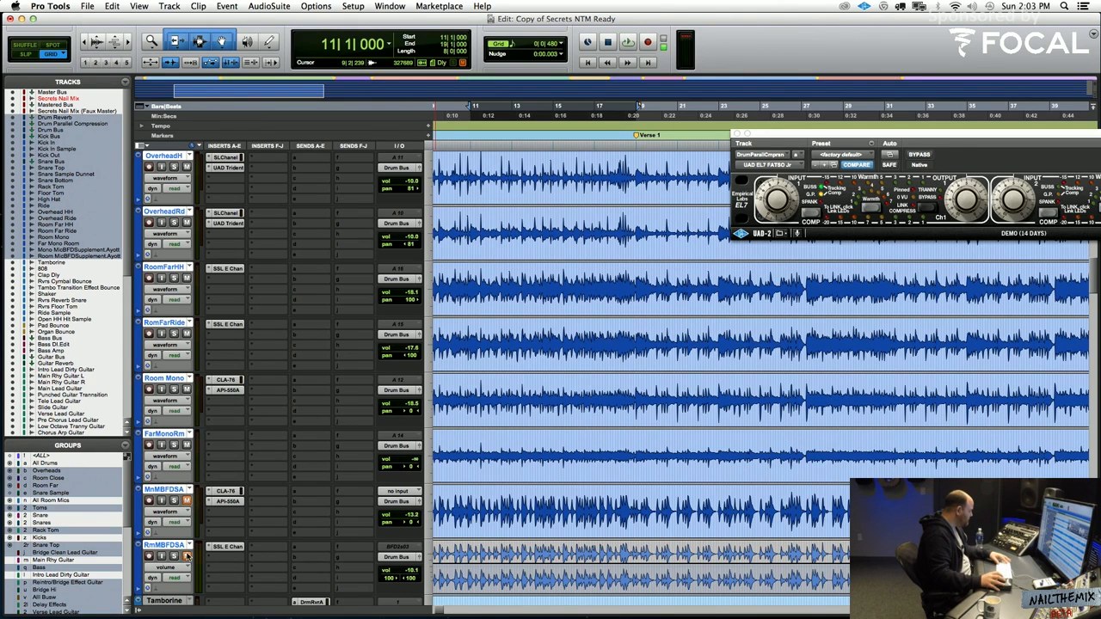
Switch the Room Far HH and Room Far Ride tracks to volume automation view and show the whole song
key("space")
left_click(174, 333)
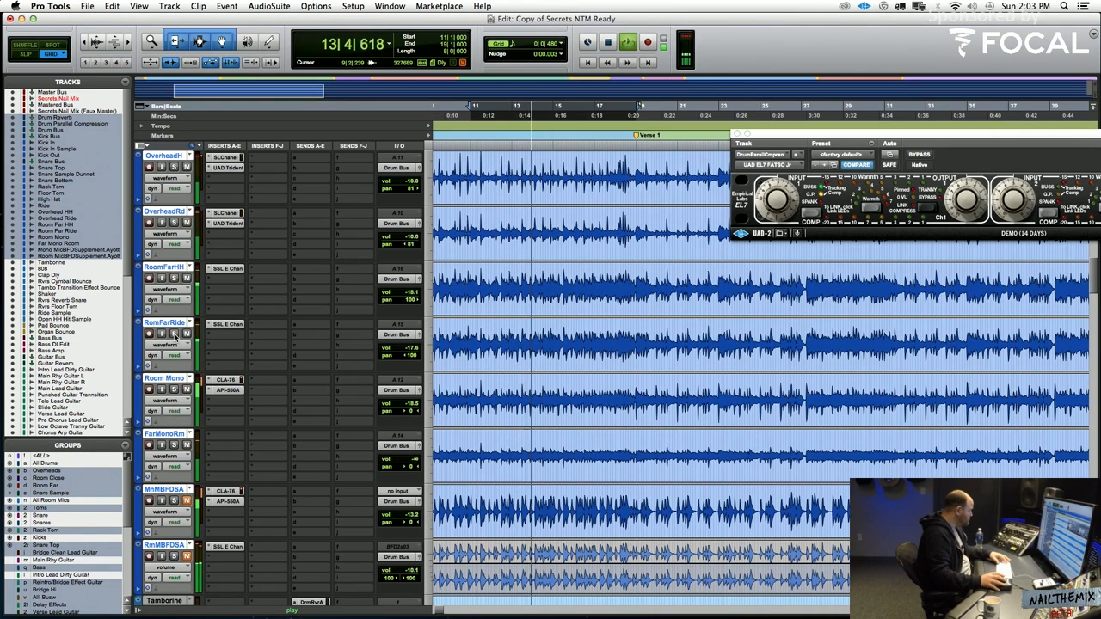
left_click(166, 289)
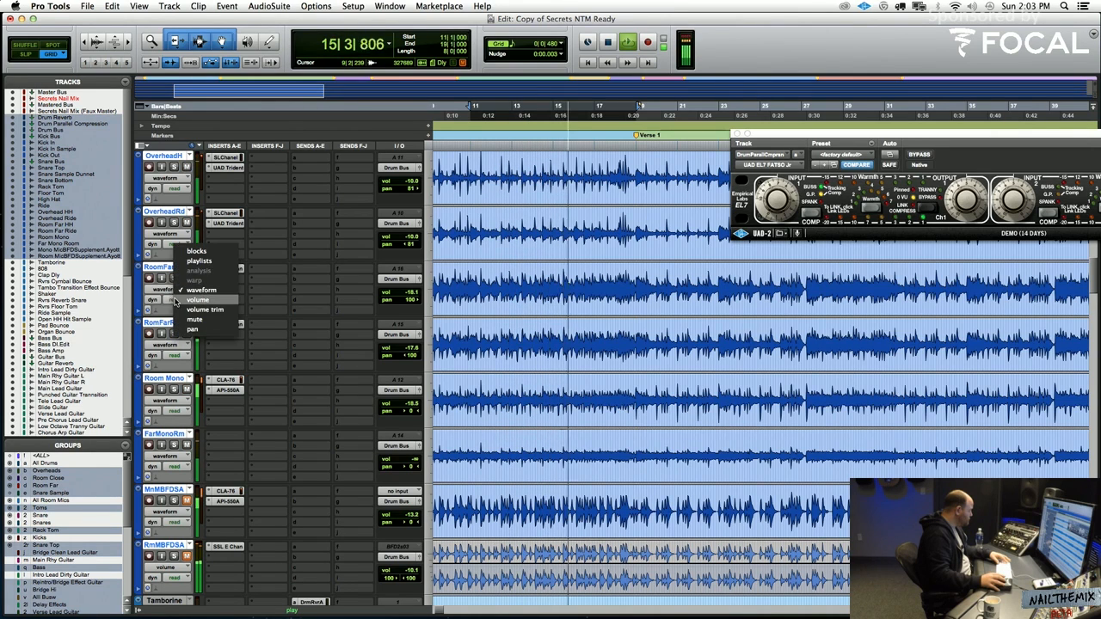
left_click(202, 295)
key("space")
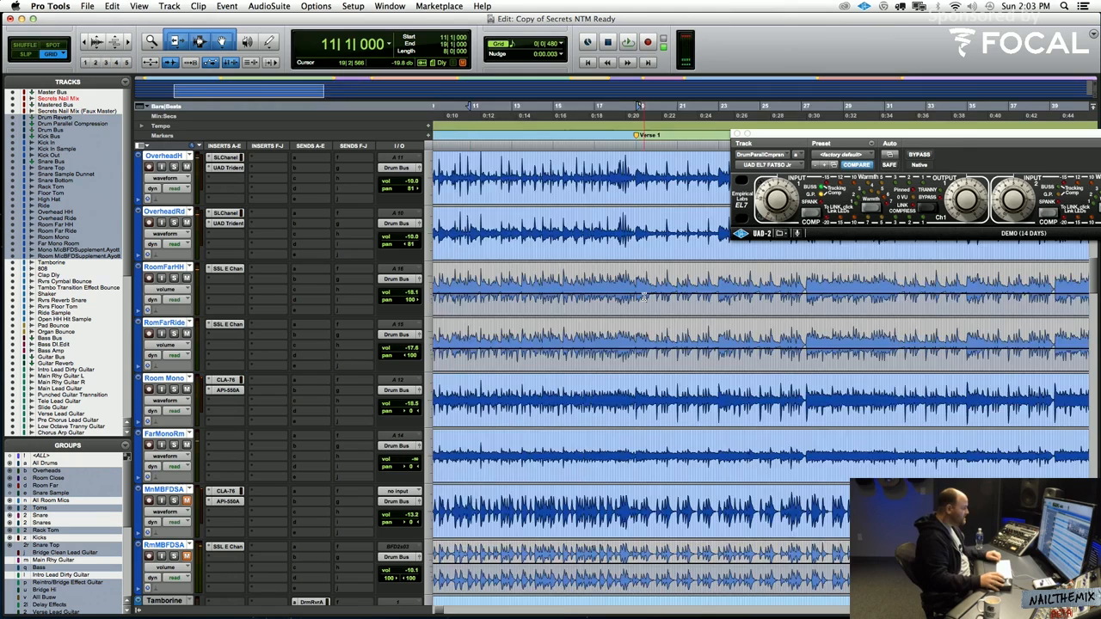
key("alt+a")
key("r")
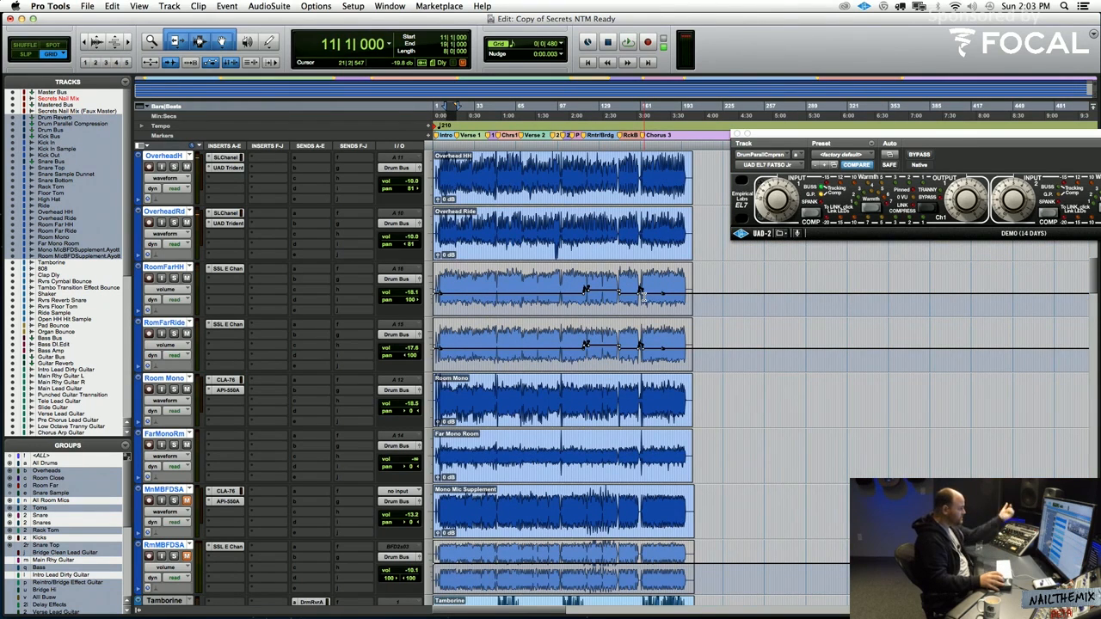
Raise the volume automation of Room Far HH to -12.7 dB and Room Far Ride to -12.2 dB while auditioning from bar 11
key("space")
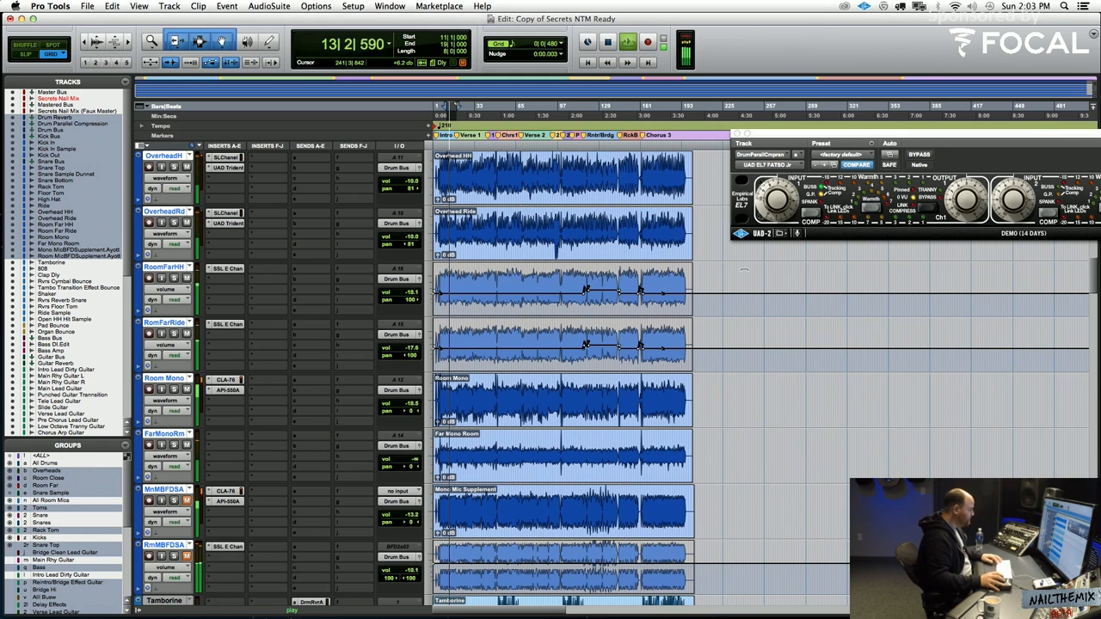
key("space")
scroll(744, 270, "up", 3)
scroll(744, 270, "down", 2)
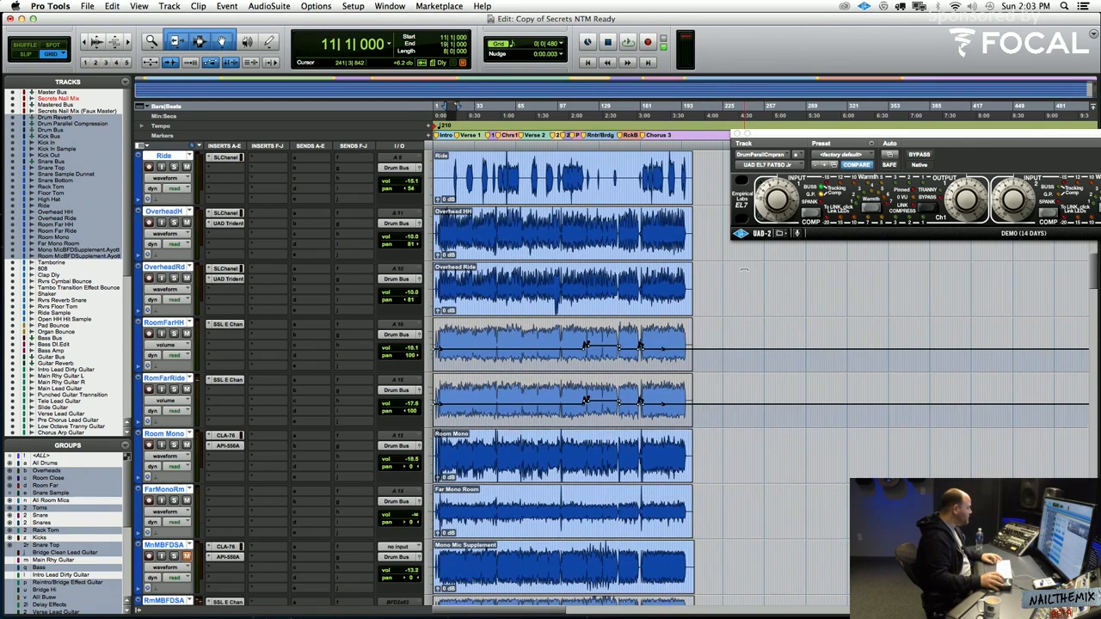
key("space")
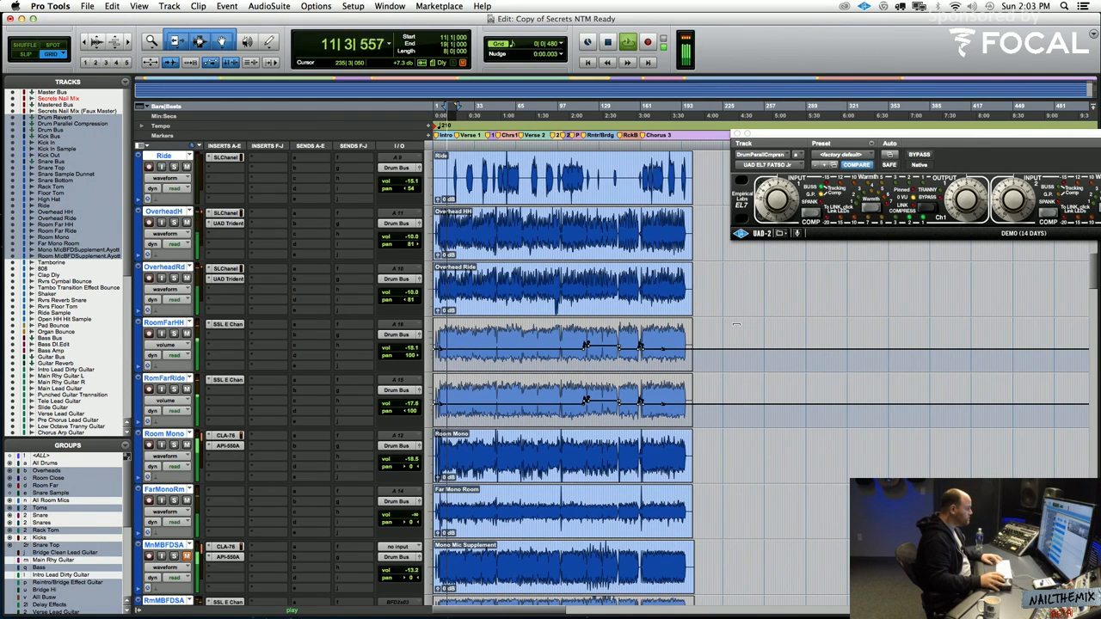
key("space")
left_click_drag(736, 321, 731, 302)
key("space")
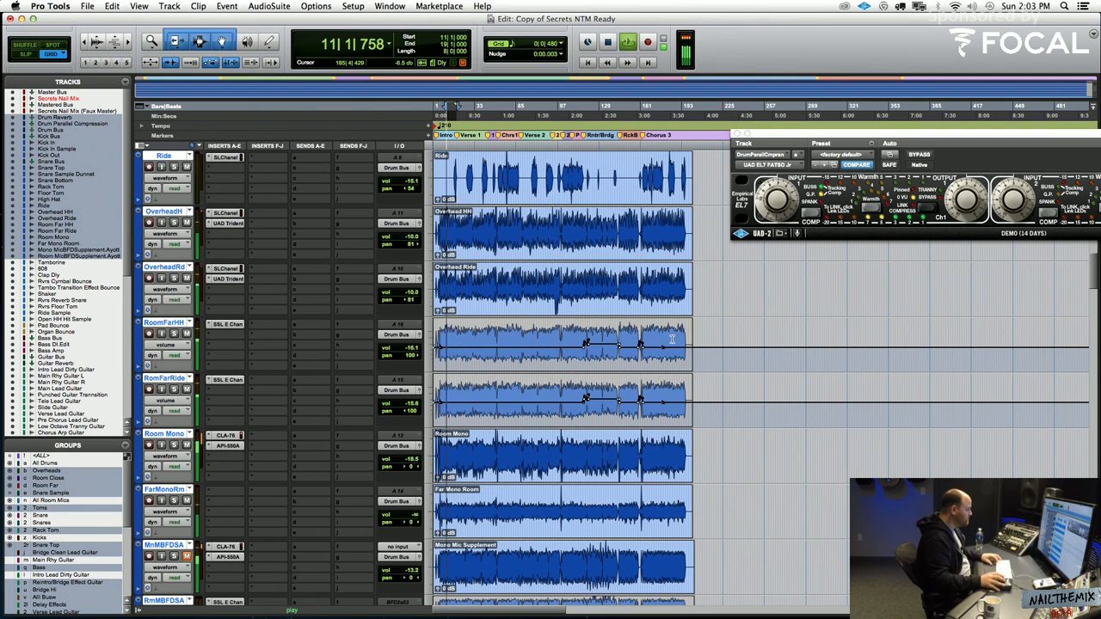
left_click_drag(723, 331, 722, 326)
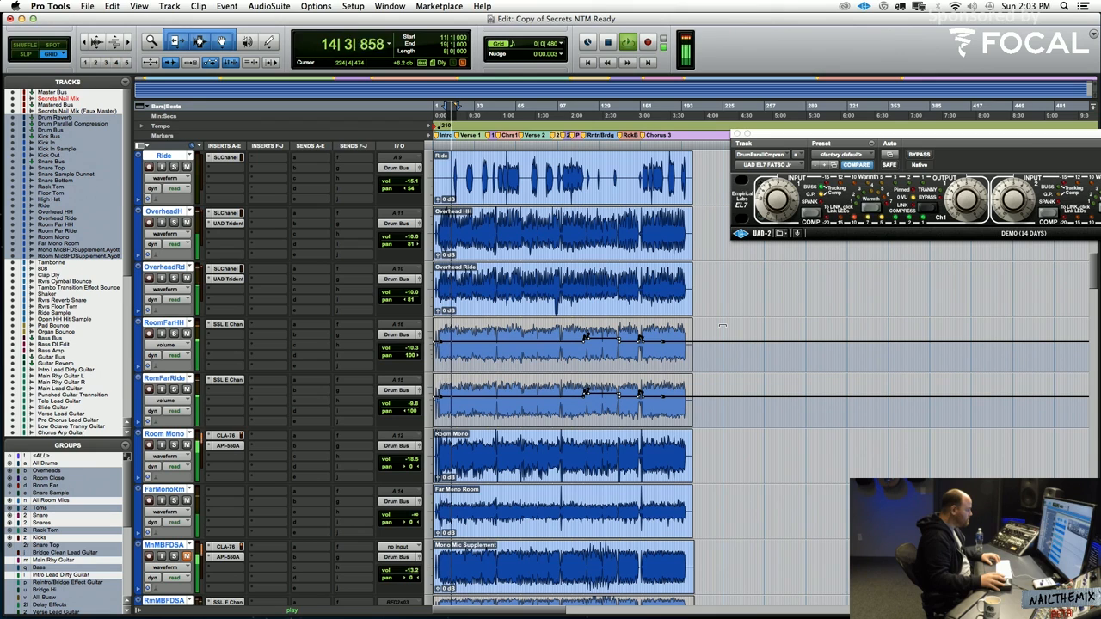
key("space")
left_click_drag(722, 326, 756, 319)
key("space")
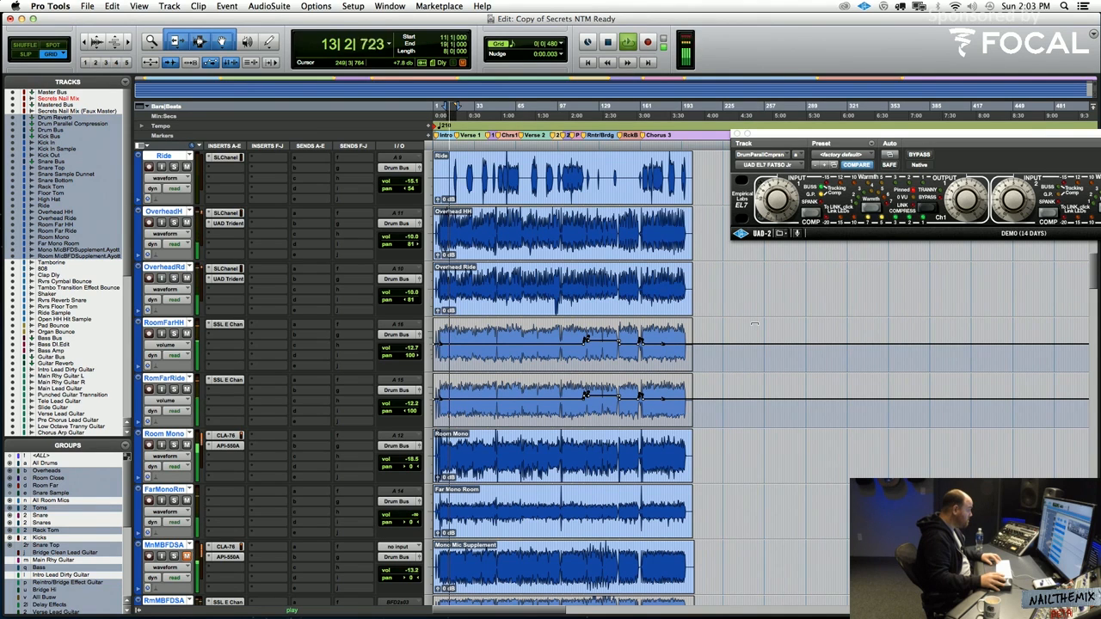
key("space")
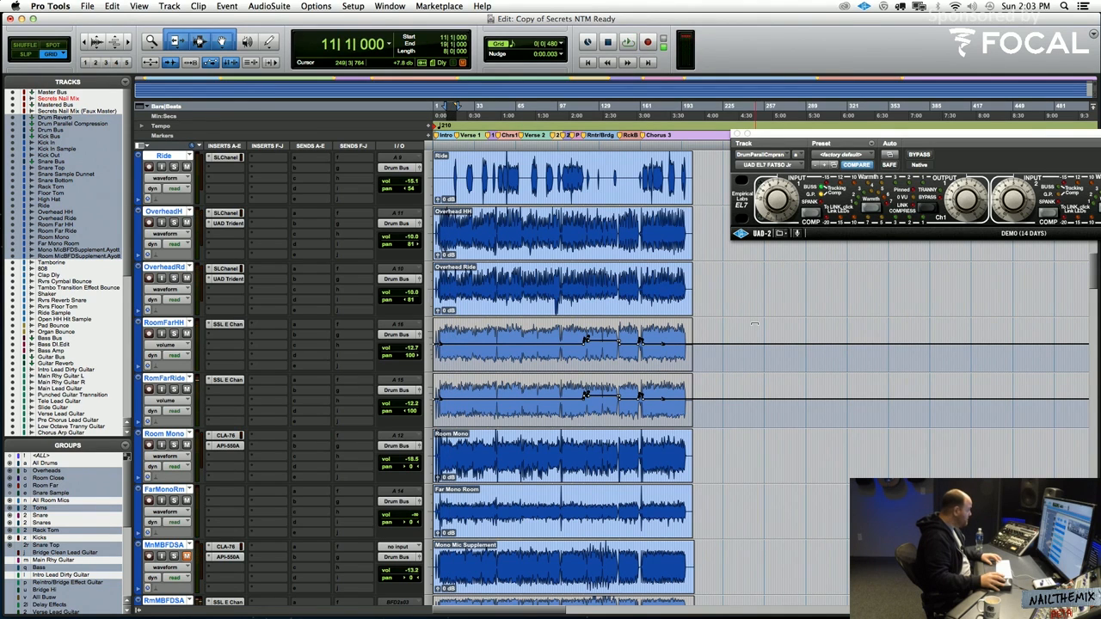
Narrow the panning of both overhead tracks to 70 and switch them to volume automation view
key("space")
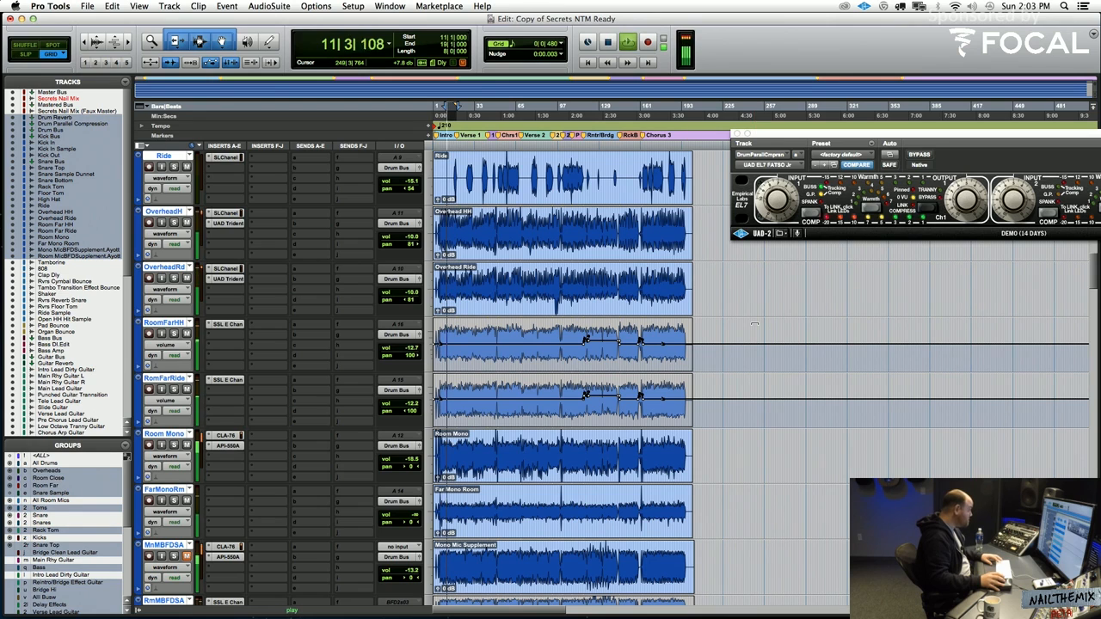
key("space")
left_click(413, 246)
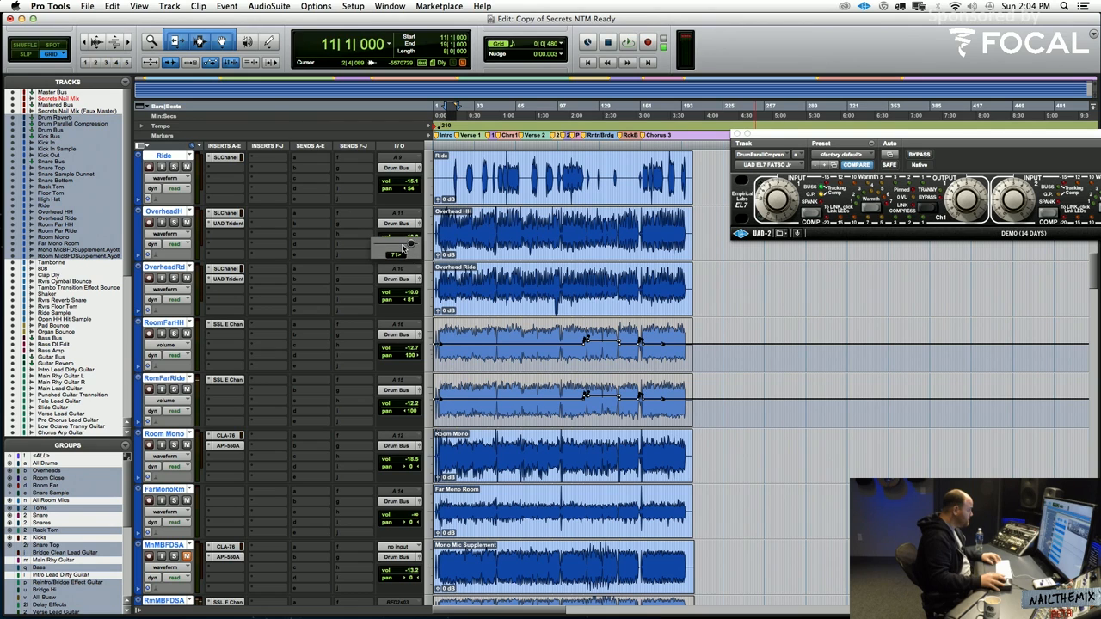
key("space")
left_click_drag(408, 300, 420, 306)
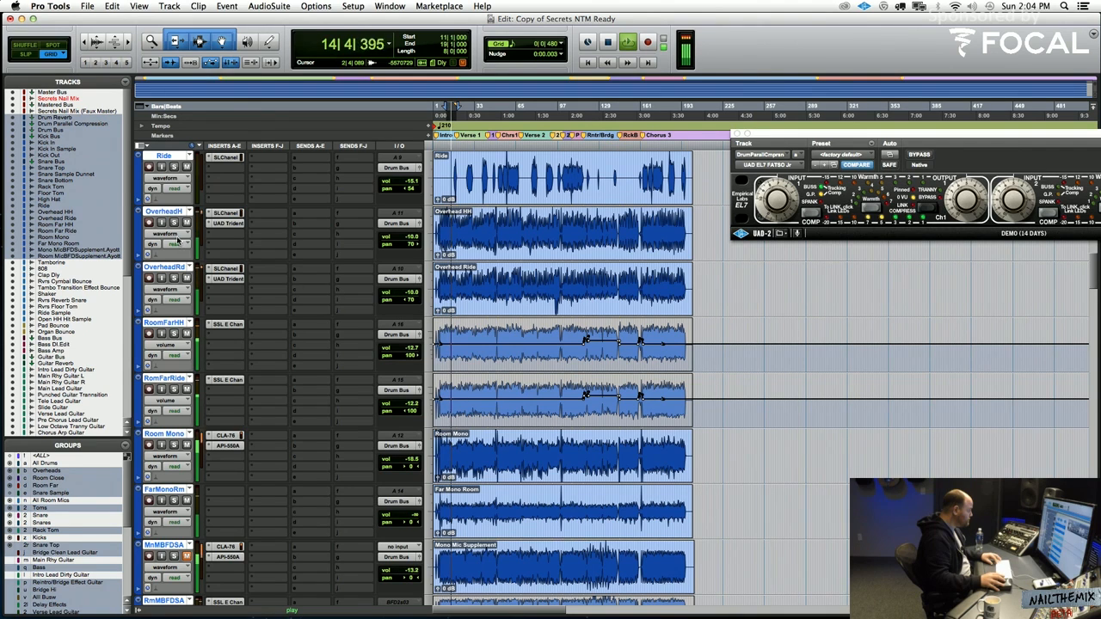
left_click(172, 233)
left_click(202, 244)
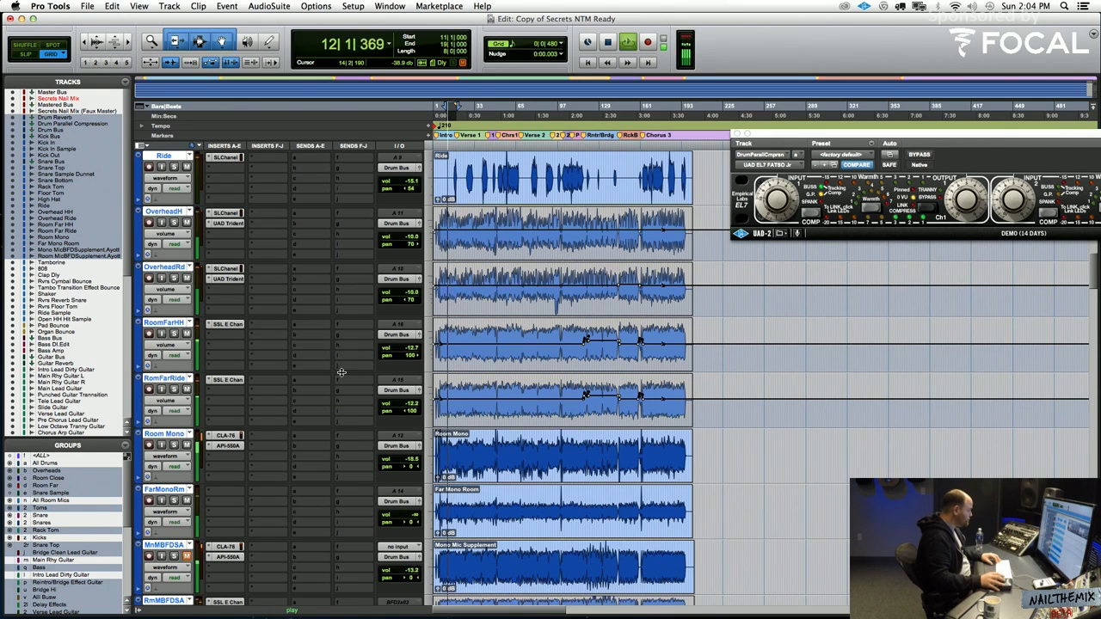
Suspend the track groups to audition Room Mono alone in solo, and open its API-550A equalizer insert
key("shift+super+g")
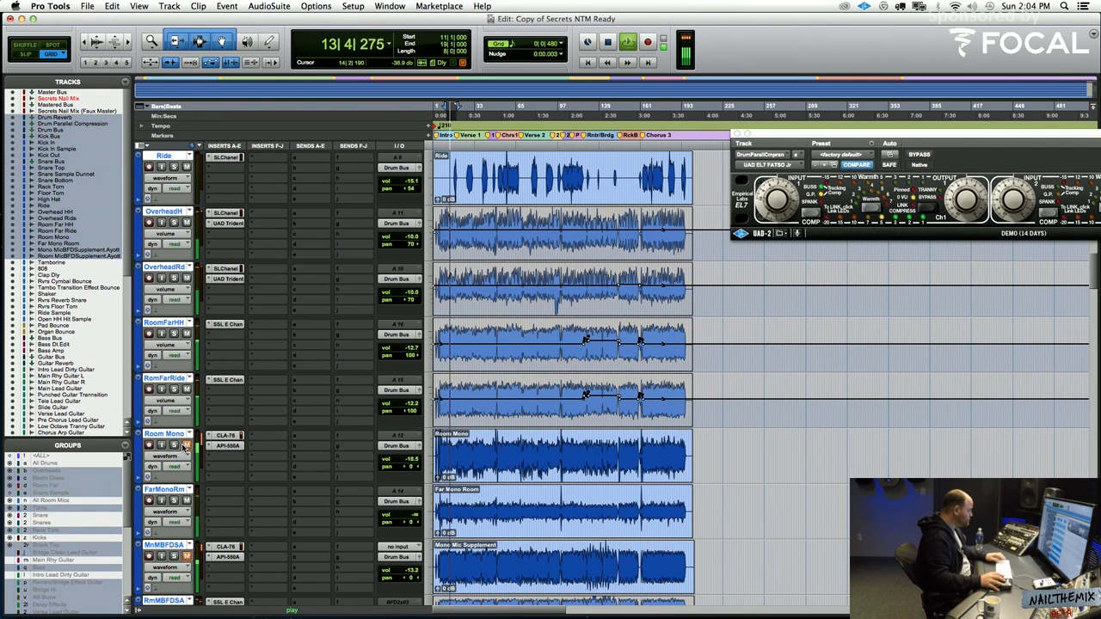
key("space")
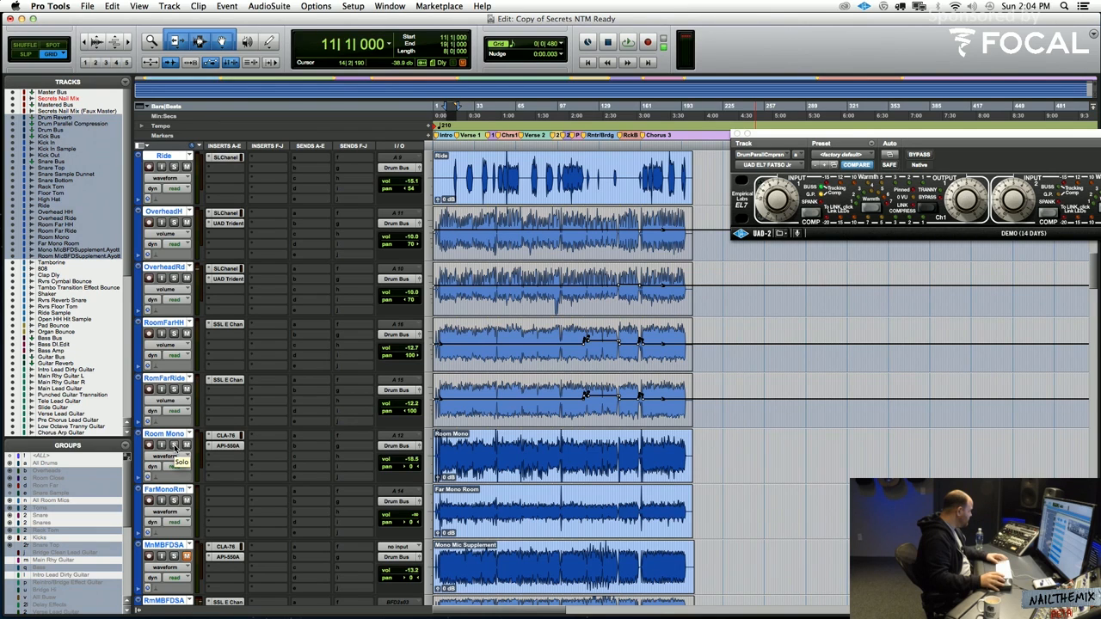
left_click(174, 445)
key("space")
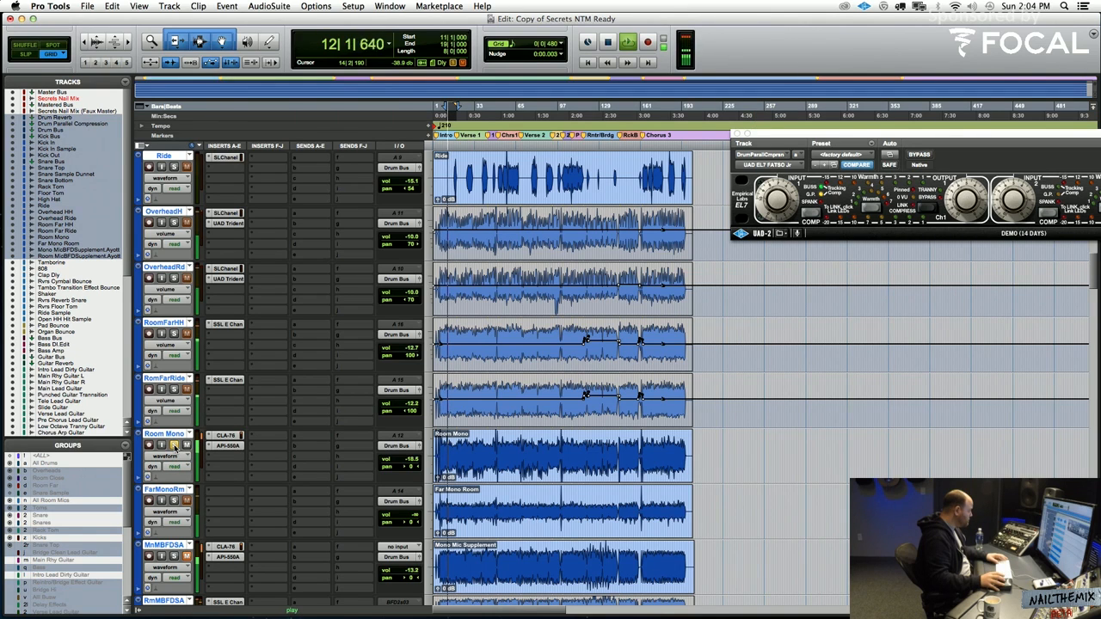
left_click(174, 445)
key("space")
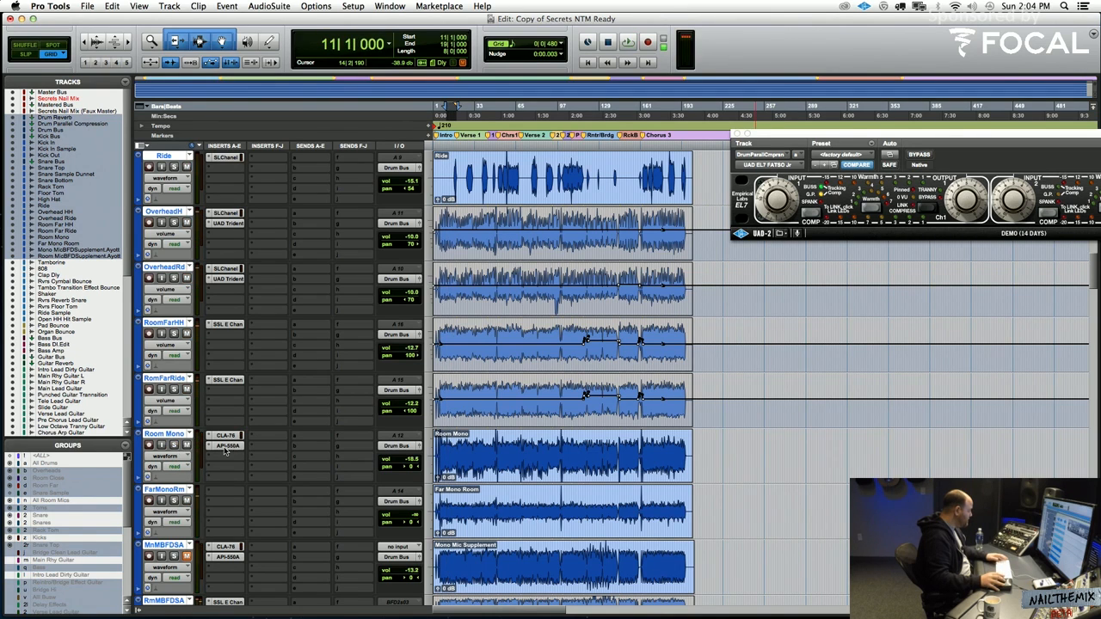
left_click(225, 446)
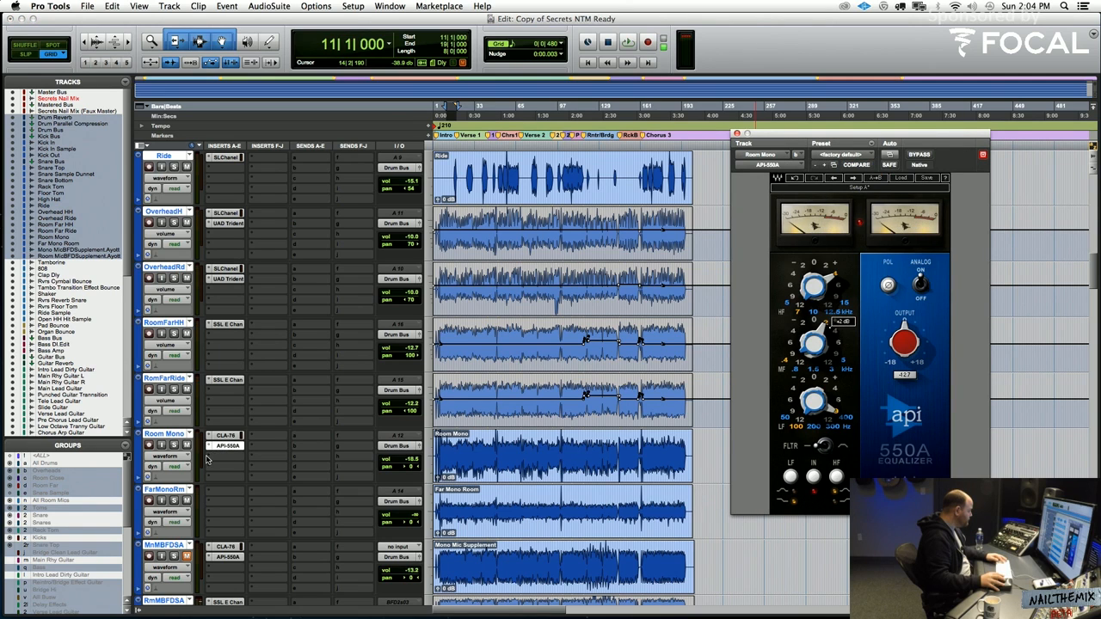
left_click(207, 457)
mouse_move(252, 478)
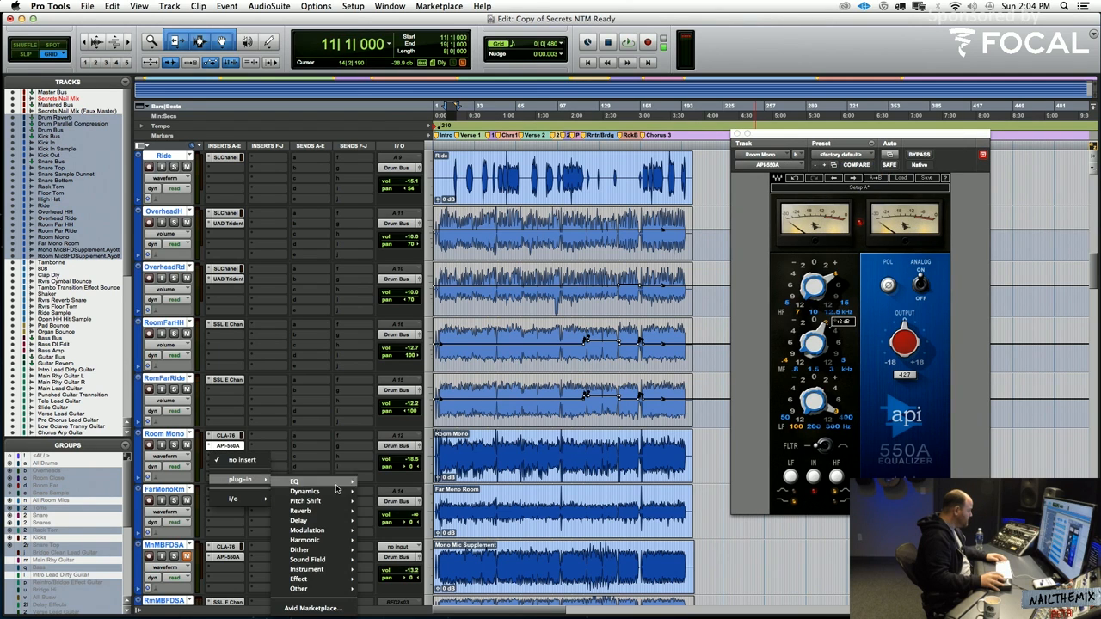
mouse_move(305, 491)
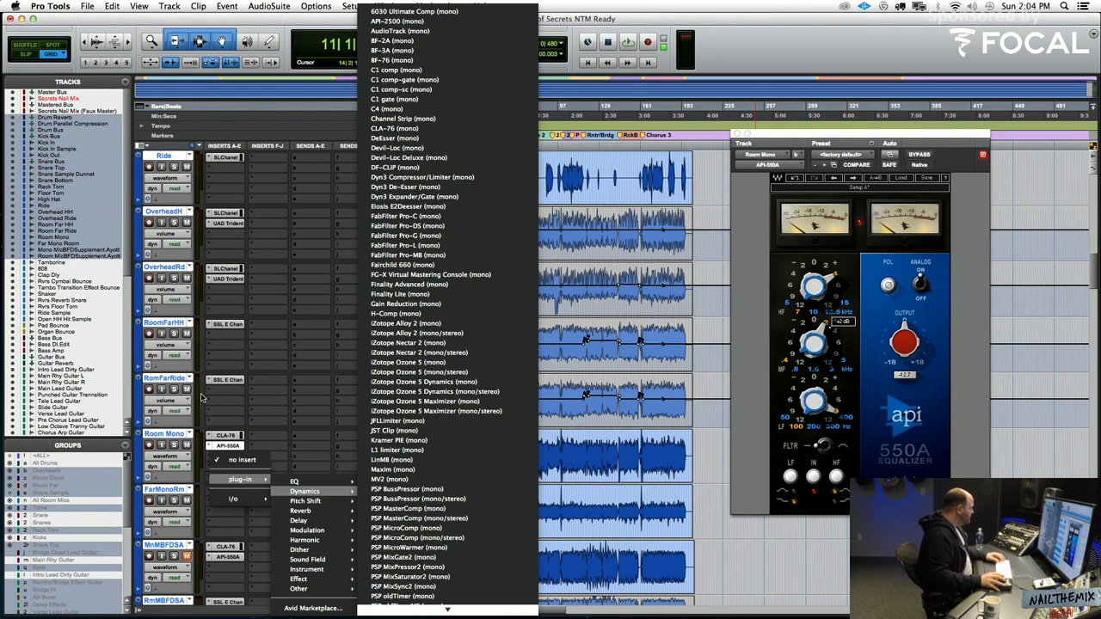
left_click(203, 411)
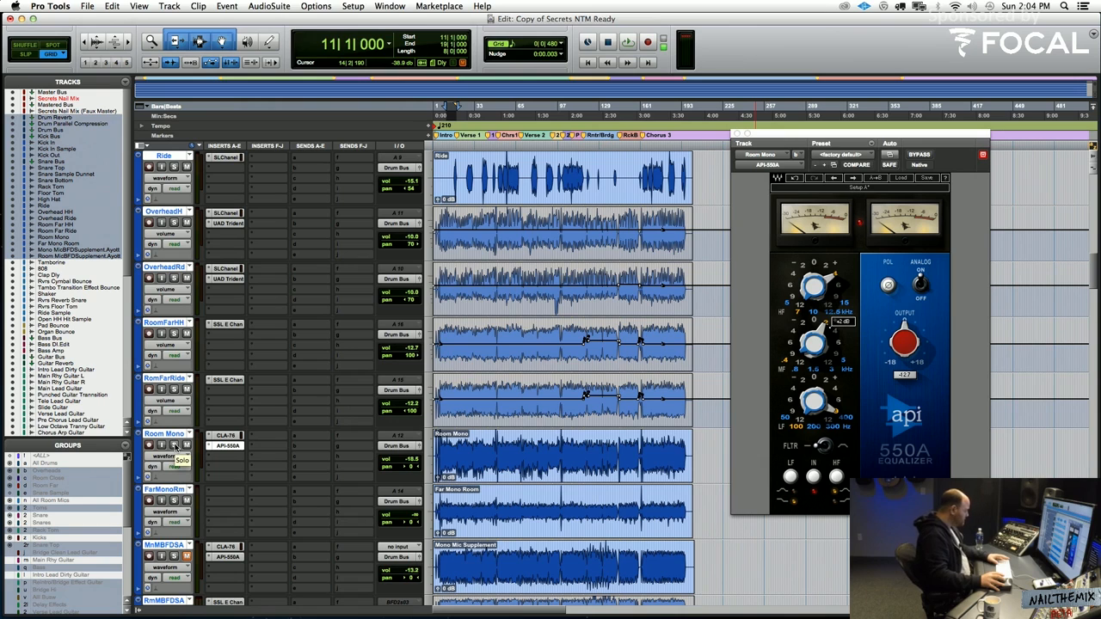
Audition Room Mono in solo, set its API-550A mid-frequency gain to 0 dB, and take the track out of solo
key("space")
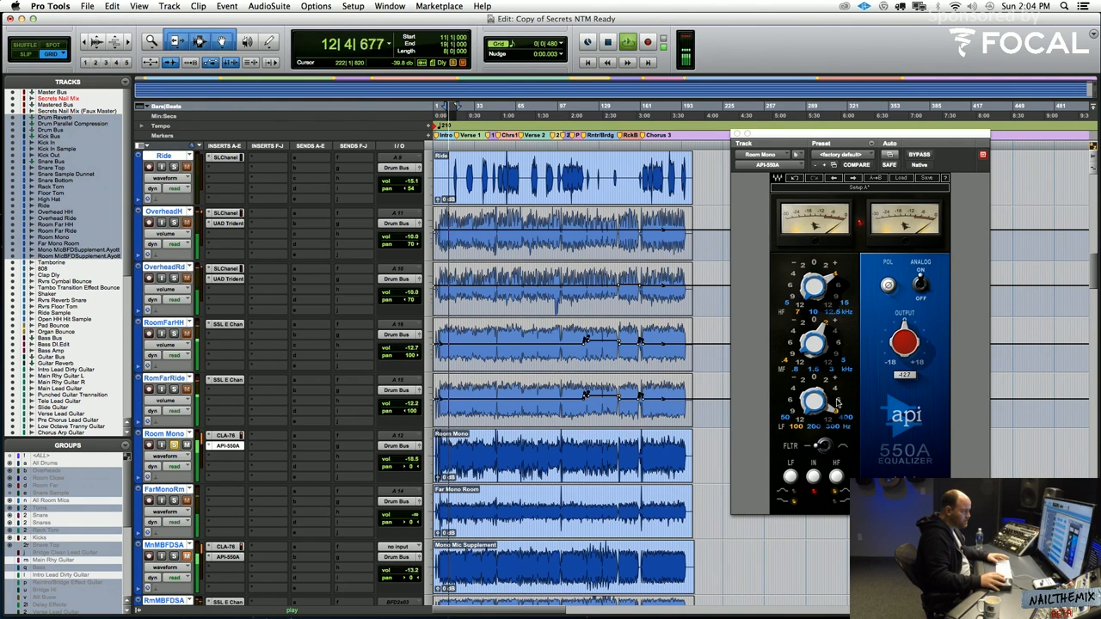
left_click(838, 402)
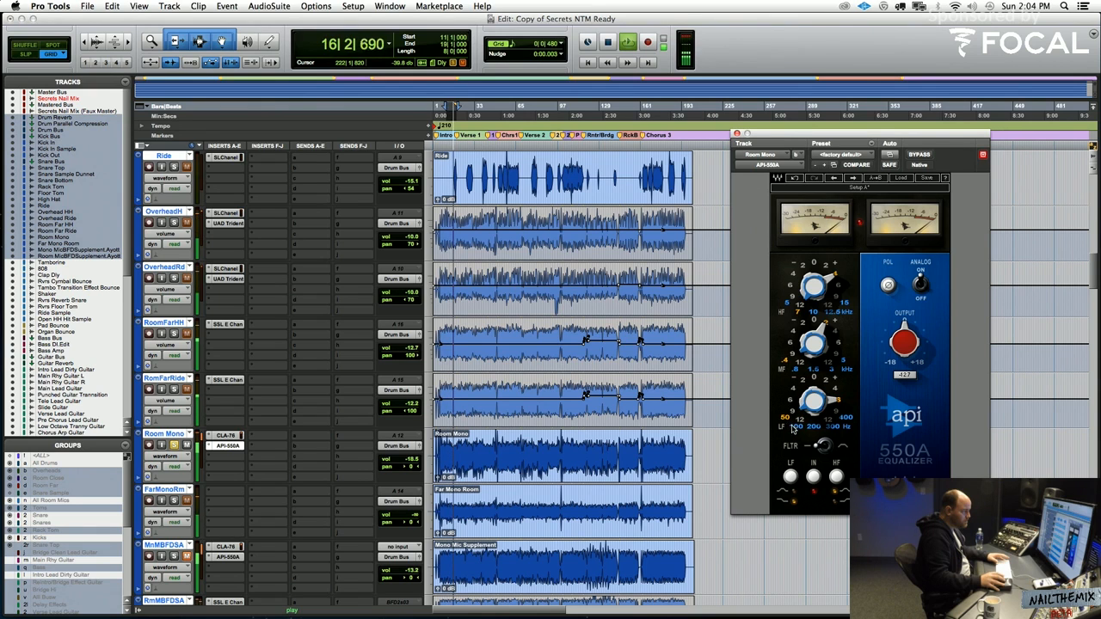
left_click(815, 321)
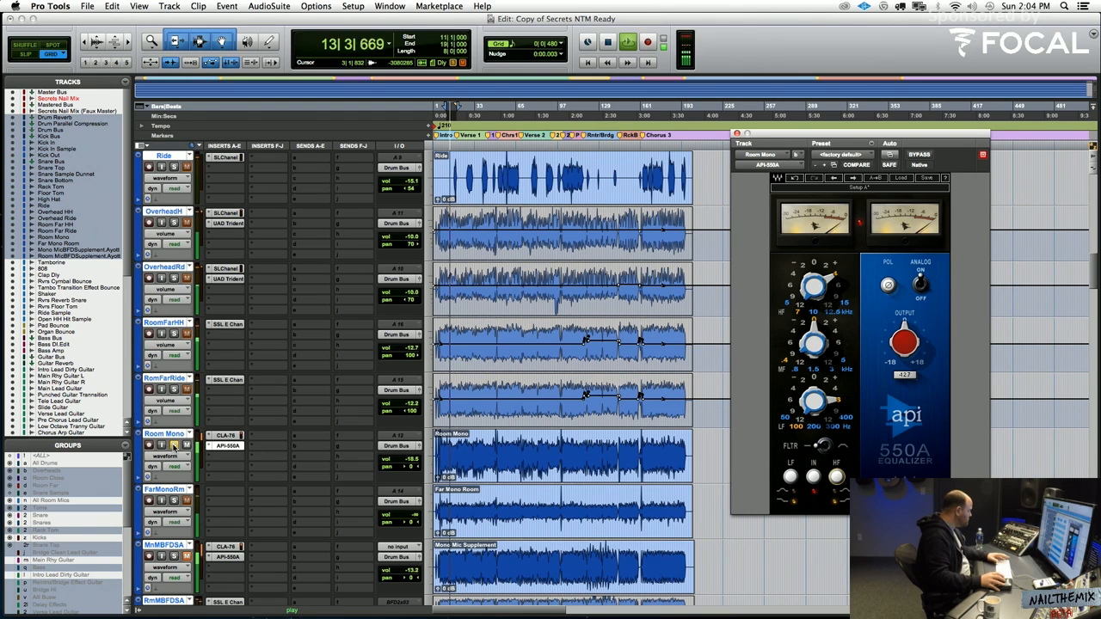
left_click(174, 447)
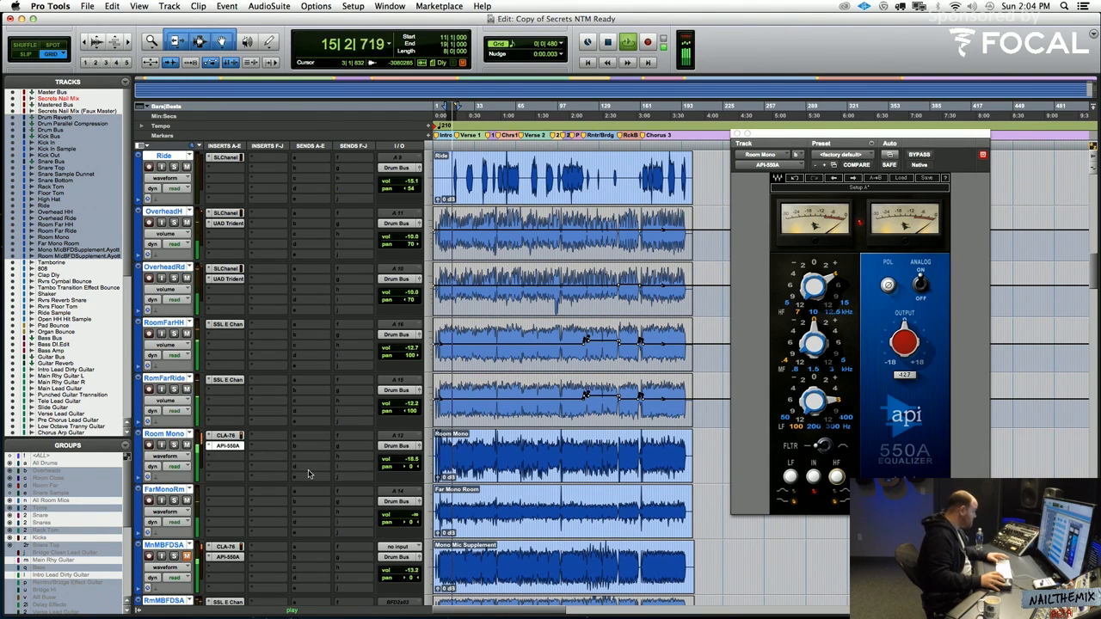
Switch the Snare Top track to volume automation view and lower its volume to -1.9 dB during playback
scroll(308, 474, "up", 4)
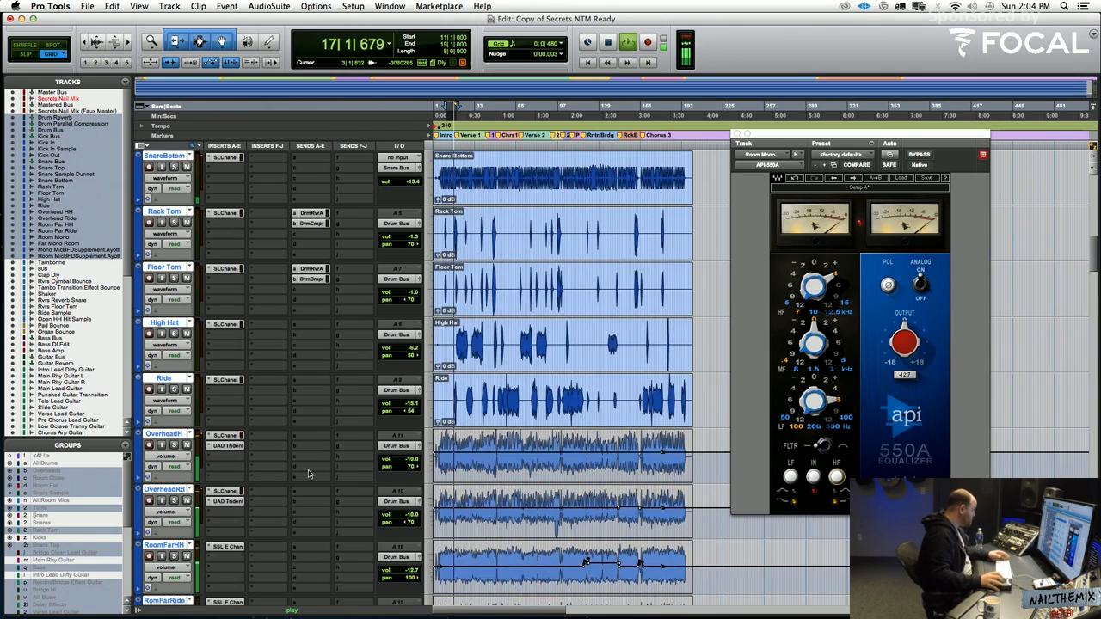
scroll(309, 474, "up", 4)
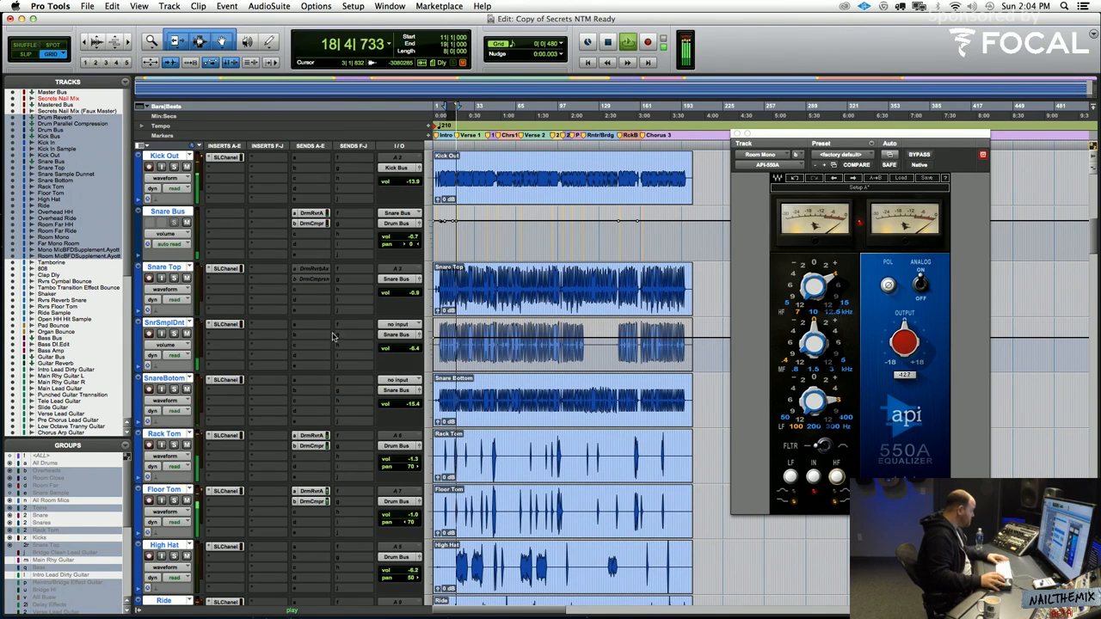
key("space")
left_click(172, 290)
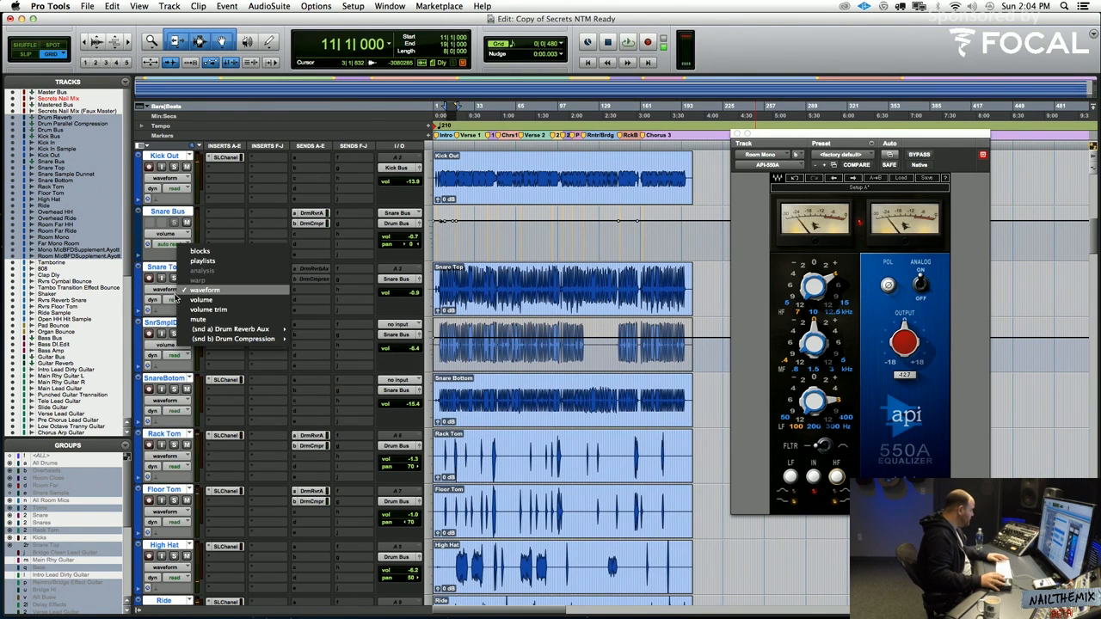
left_click(183, 300)
key("r")
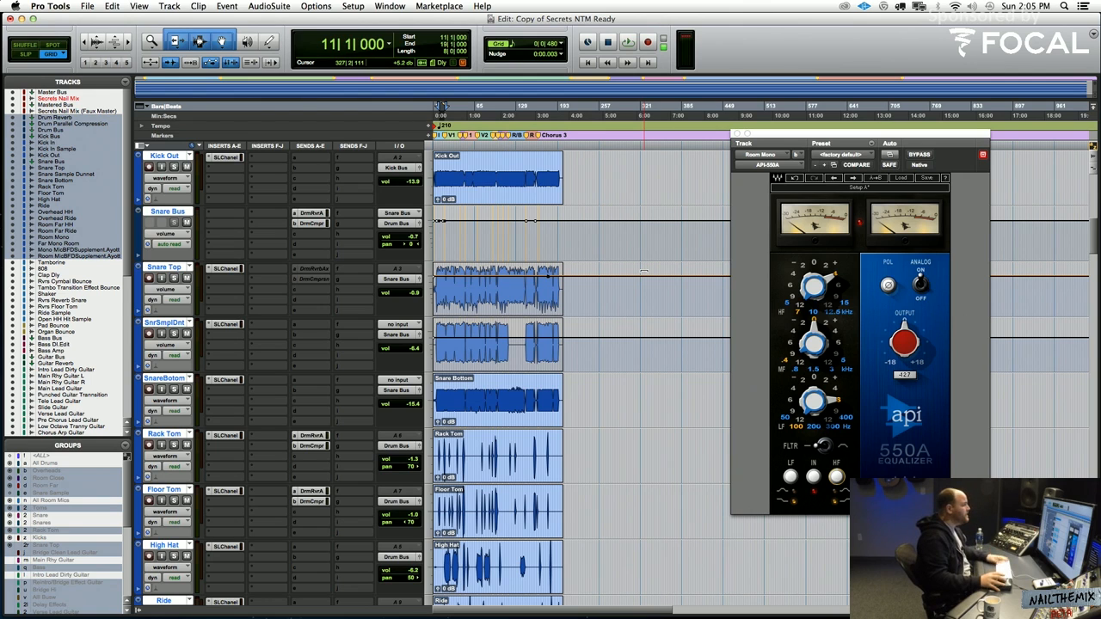
key("space")
left_click_drag(644, 271, 645, 286)
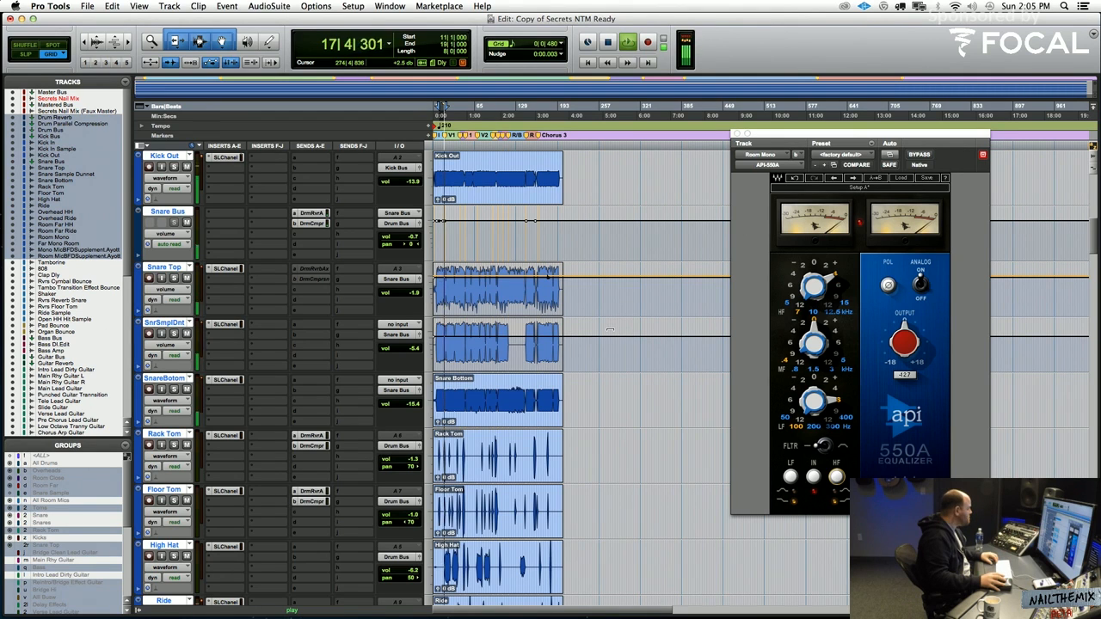
Raise the Snare Sample Dunnet track's volume automation to -4.4 dB during playback
left_click(610, 329)
left_click_drag(610, 326, 606, 317)
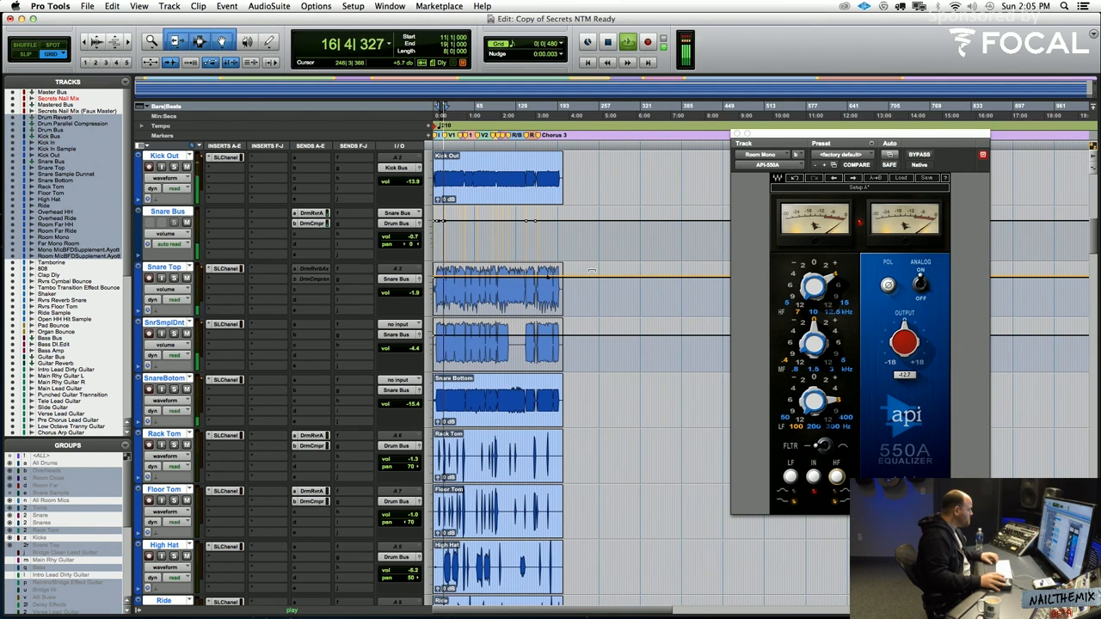
key("space")
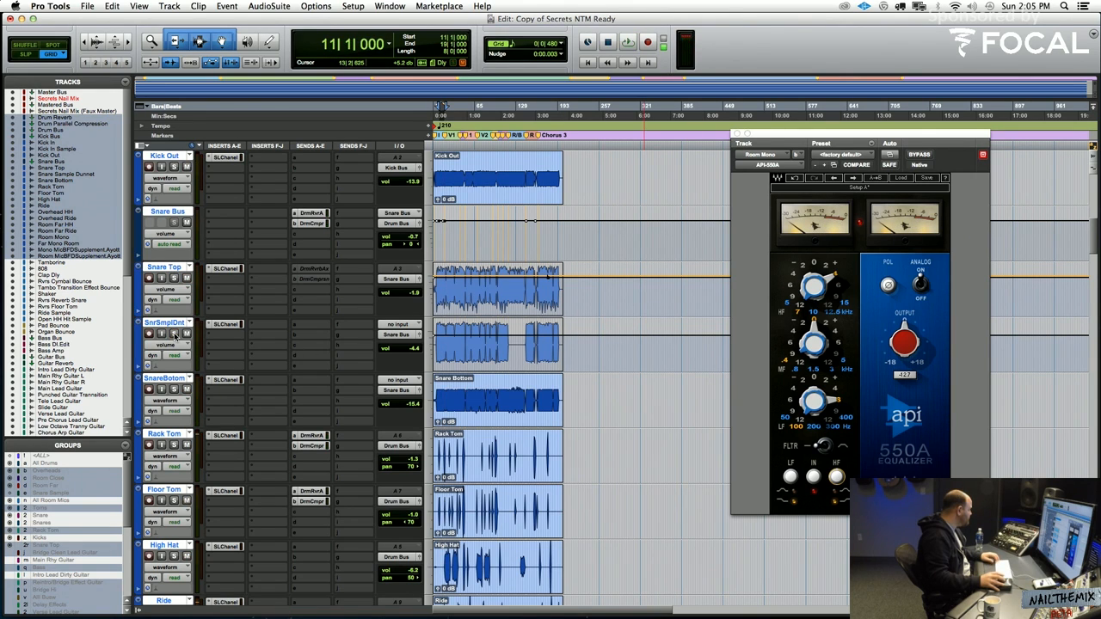
Open the SSLChannel insert on Snare Sample Dunnet, solo the track and enable the gate during playback
left_click(227, 324)
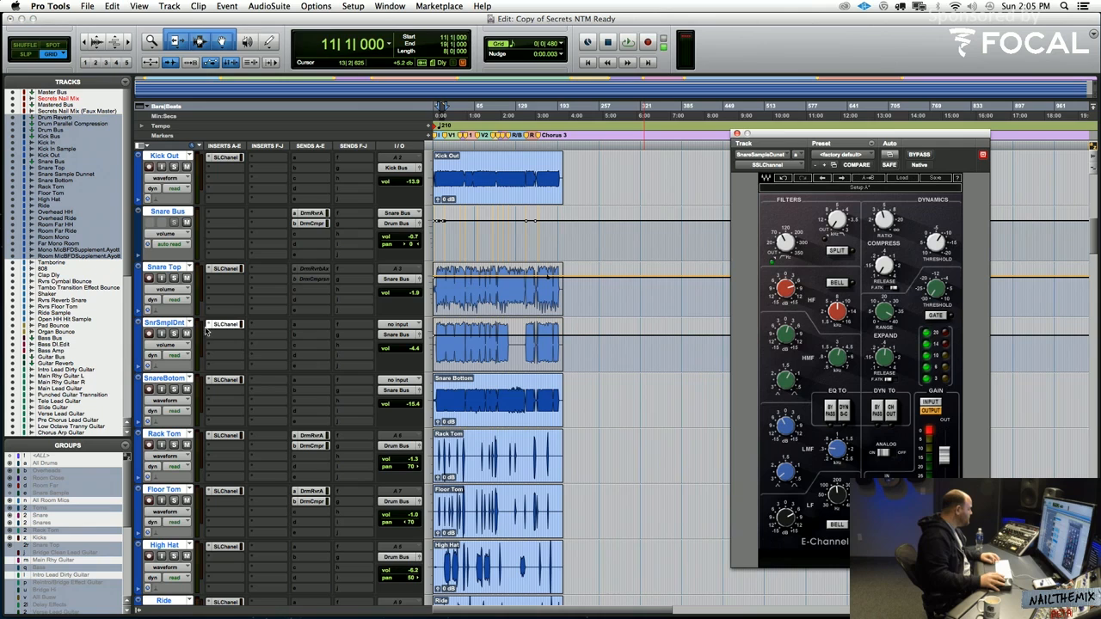
left_click(174, 333)
key("space")
left_click(934, 316)
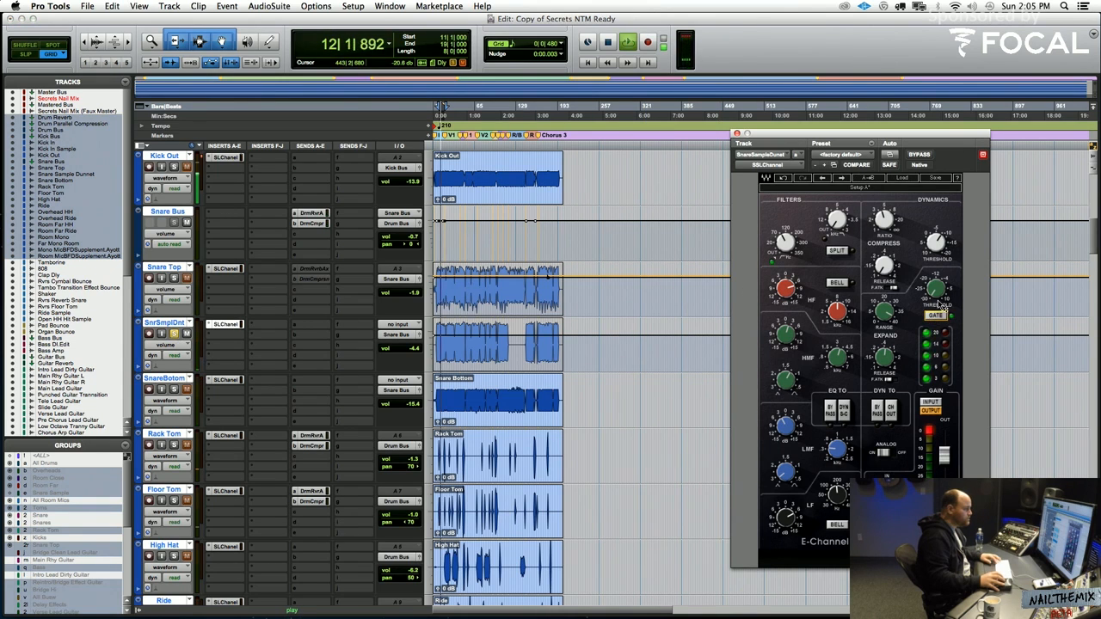
Adjust the threshold and range of the gate on the Snare Sample Dunnet channel strip
left_click_drag(935, 290, 939, 298)
mouse_move(893, 367)
key("space")
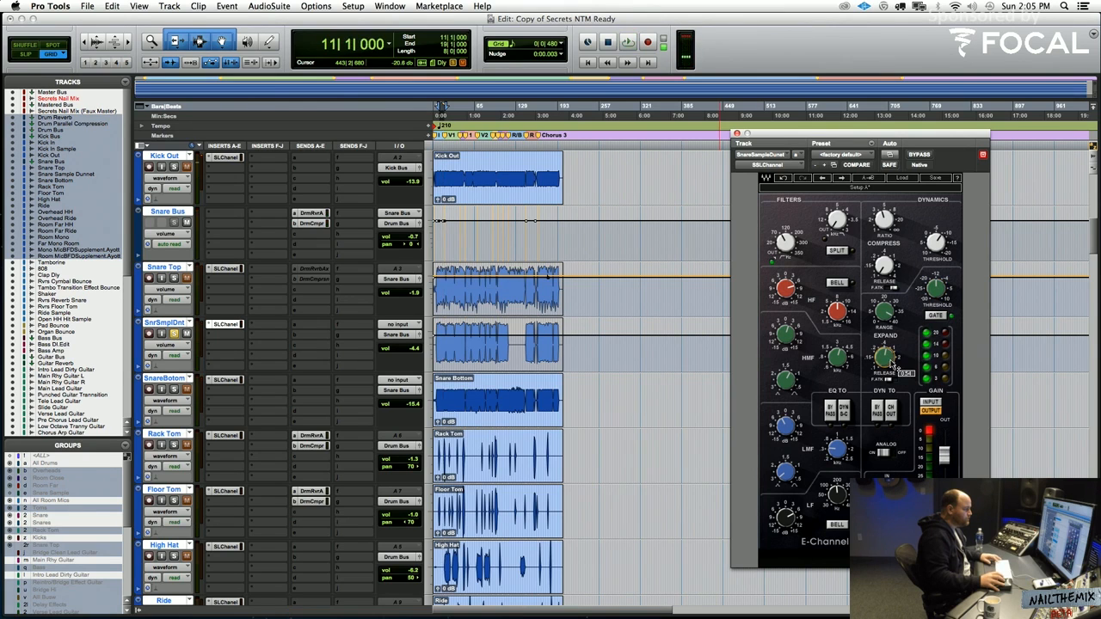
left_click_drag(885, 313, 885, 316)
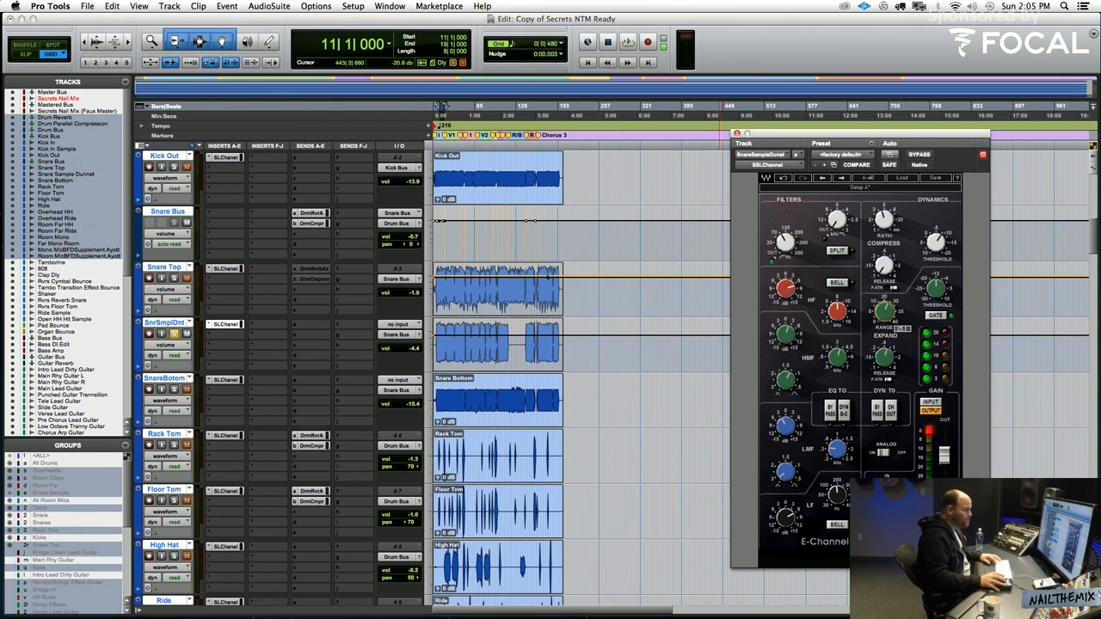
left_click_drag(885, 313, 885, 313)
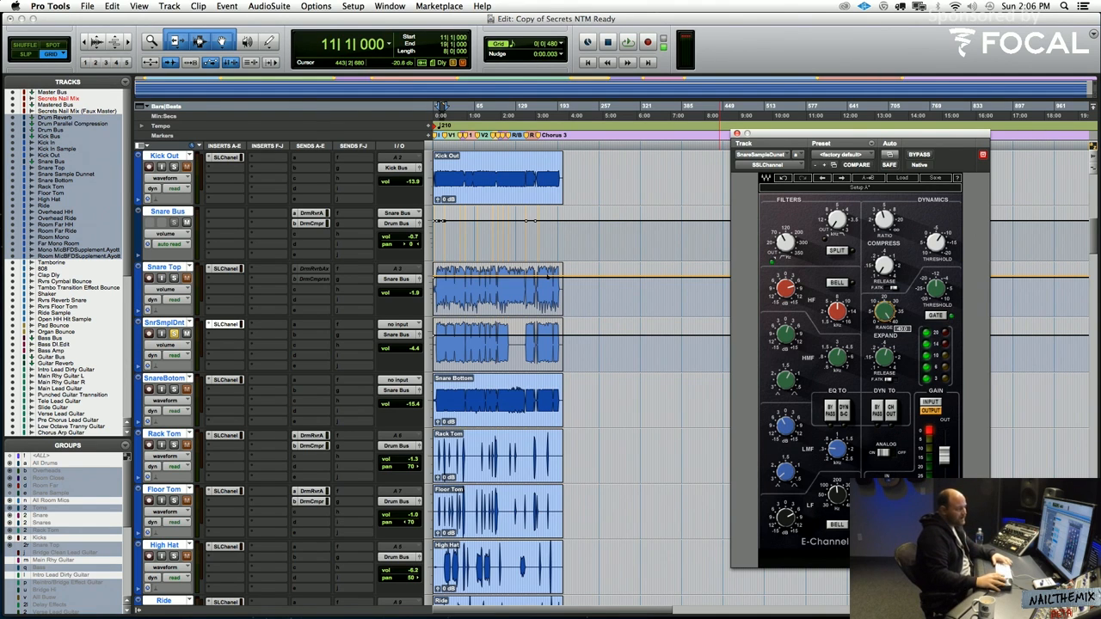
Adjust the gate's threshold and release on the Snare Sample Dunnet channel strip while auditioning the soloed track
key("space")
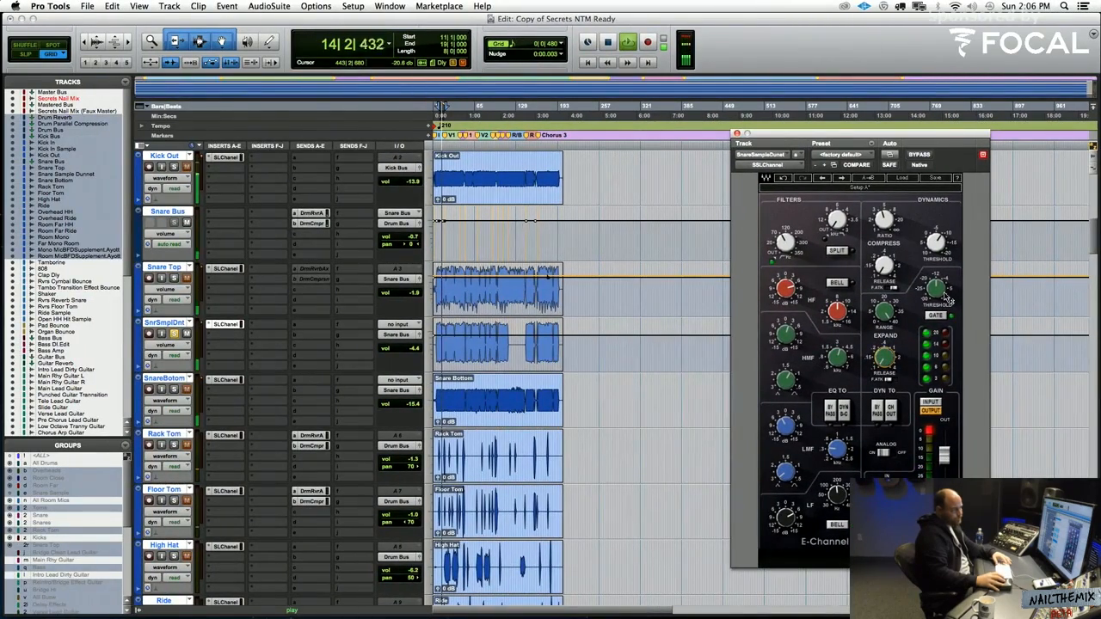
left_click_drag(943, 293, 942, 308)
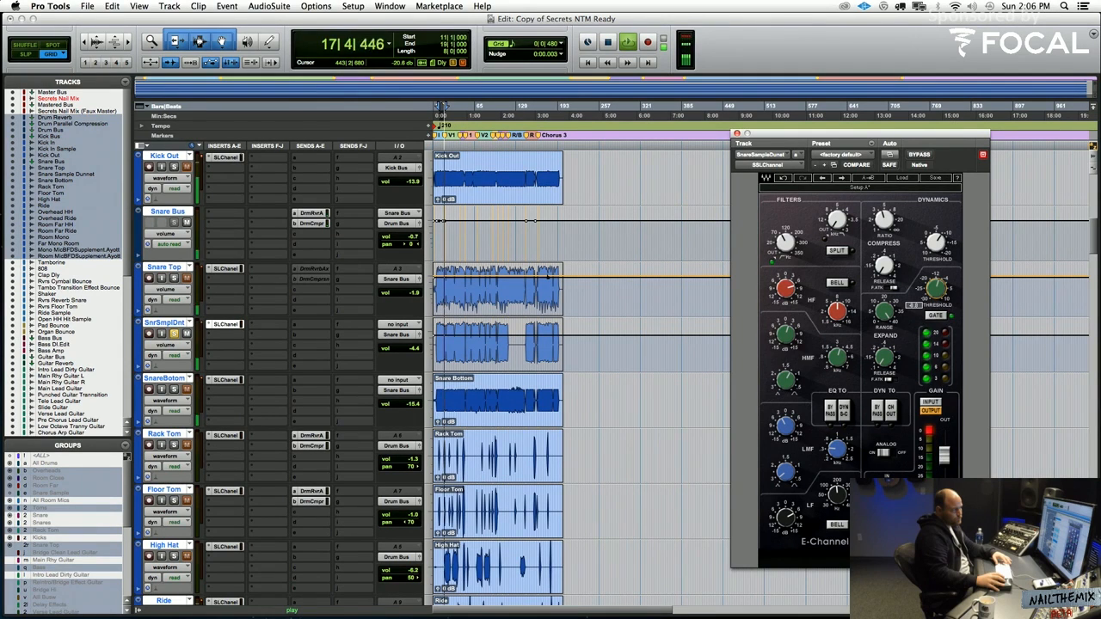
key("space")
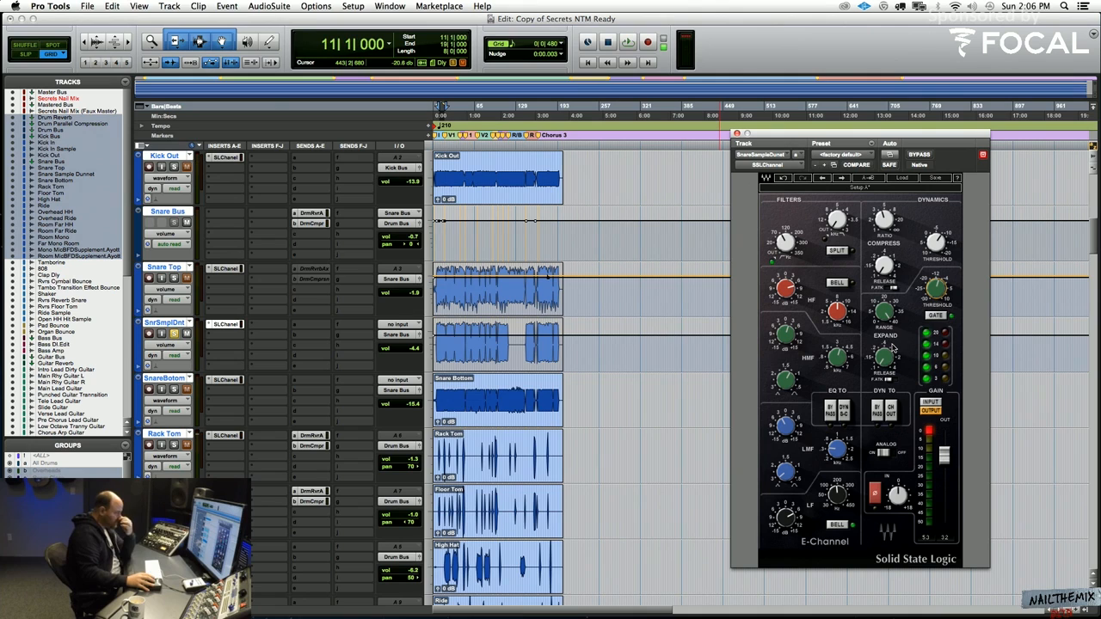
left_click(886, 356)
left_click_drag(886, 356, 886, 352)
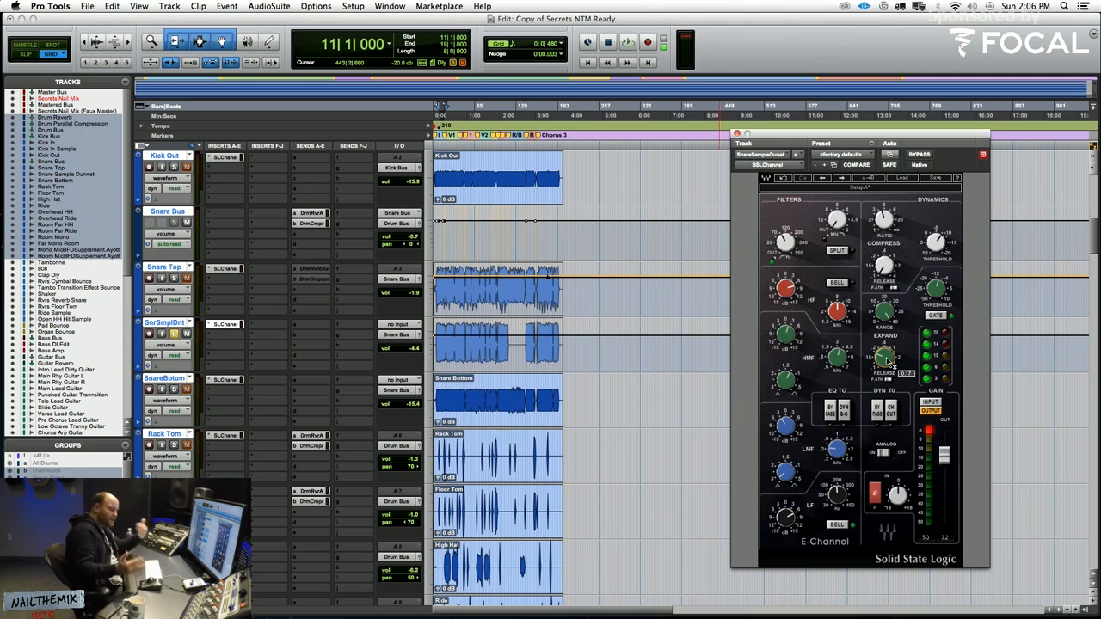
key("space")
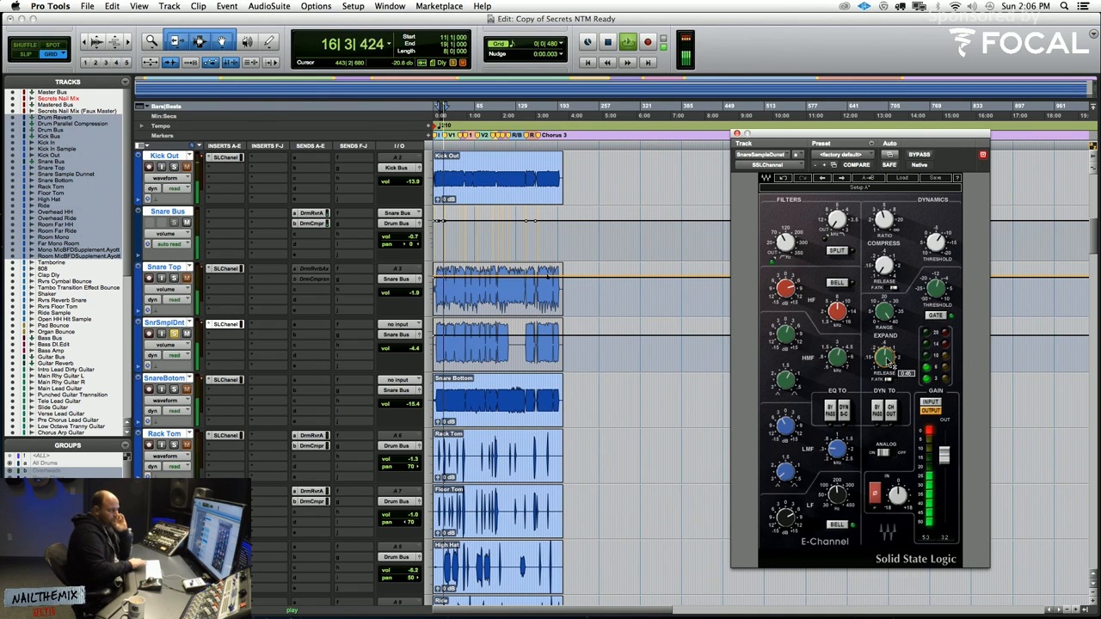
key("space")
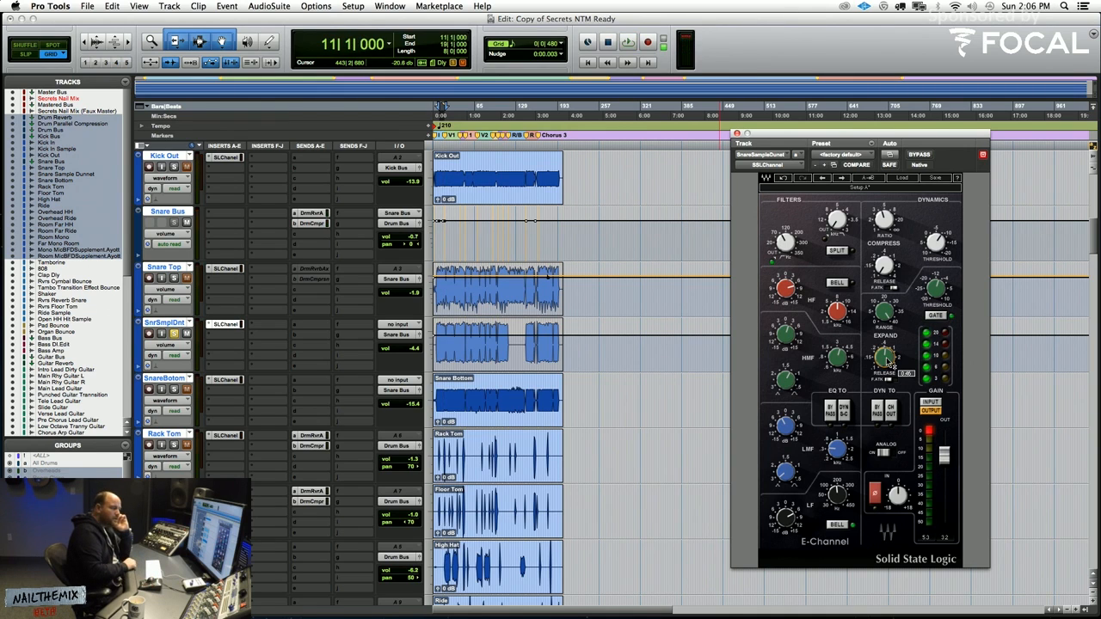
Adjust the gate's range on the Snare Sample Dunnet channel strip and audition the soloed snare sample
left_click(889, 316)
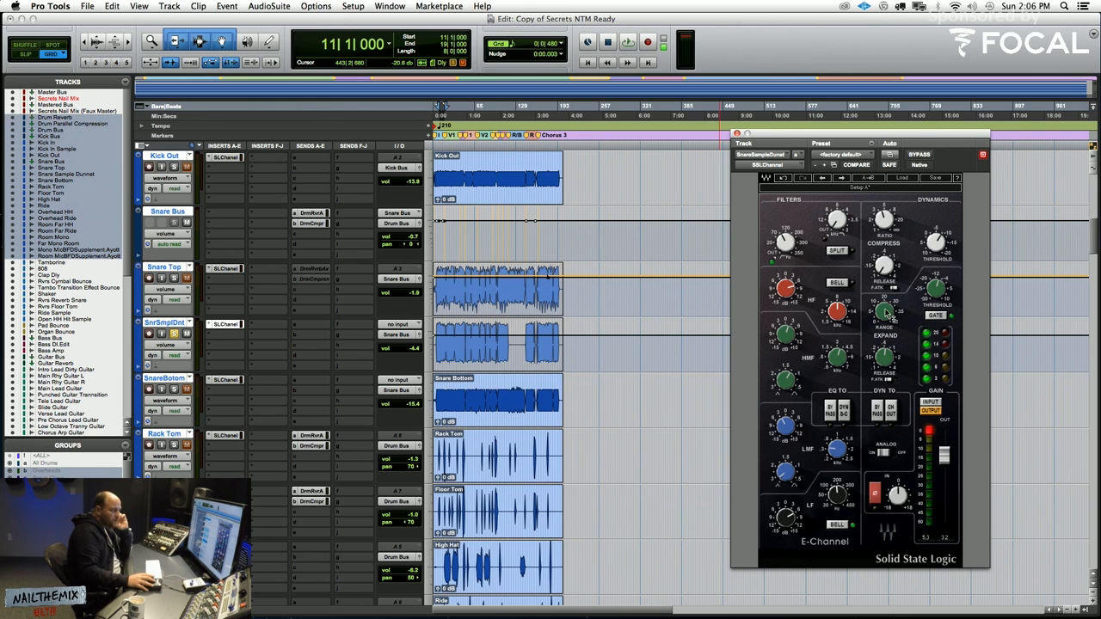
key("space")
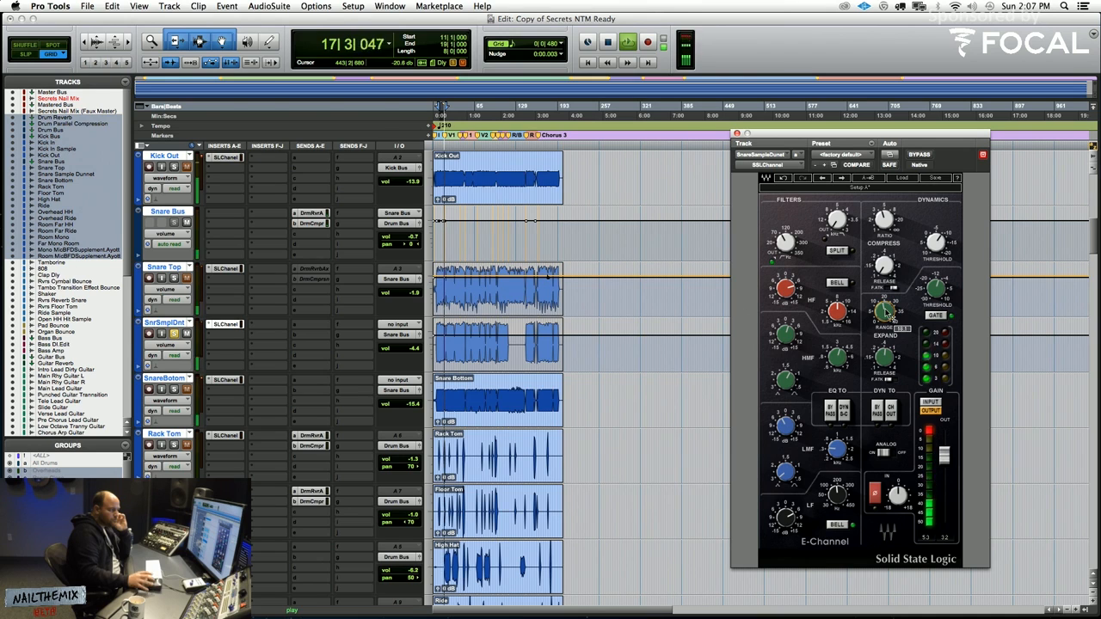
key("space")
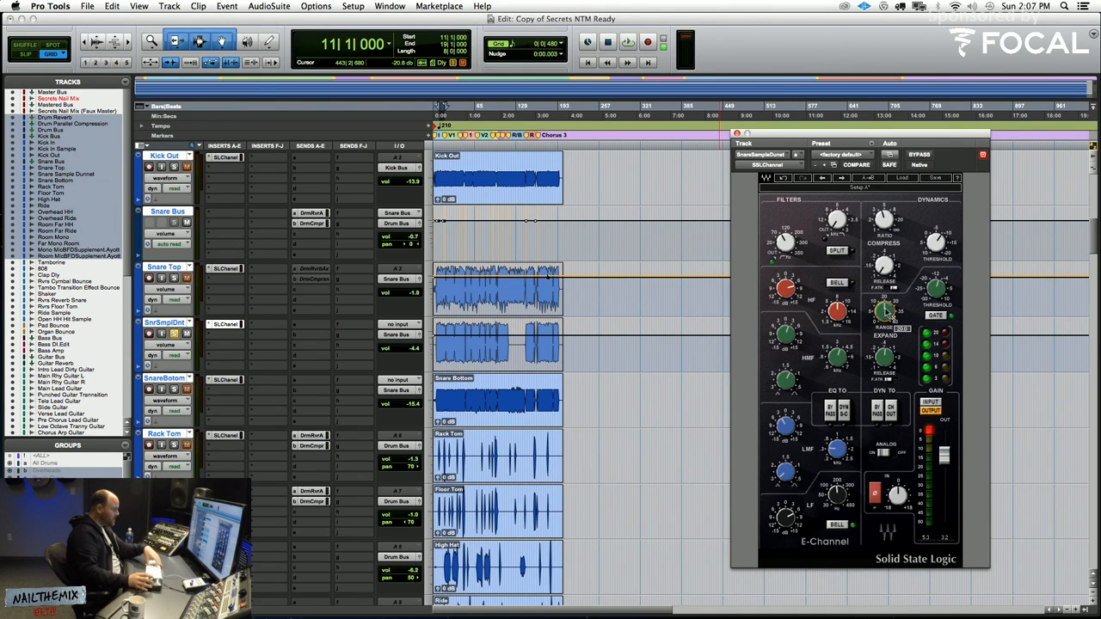
key("space")
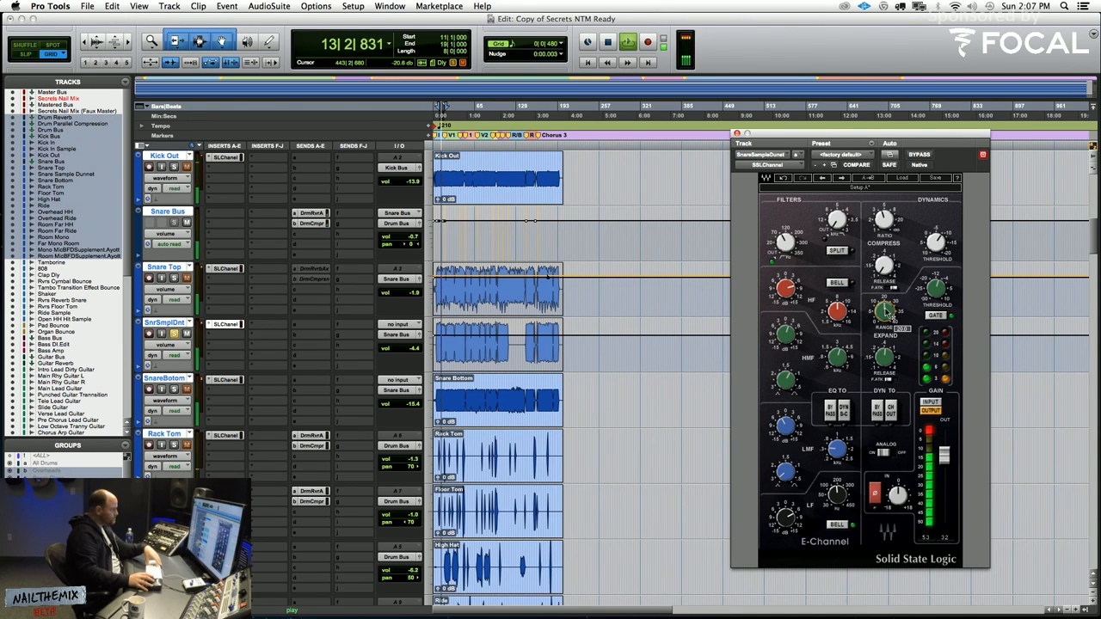
Adjust the output level, low-frequency gain and high-pass filter on the Snare Sample Dunnet channel strip between short playbacks
key("space")
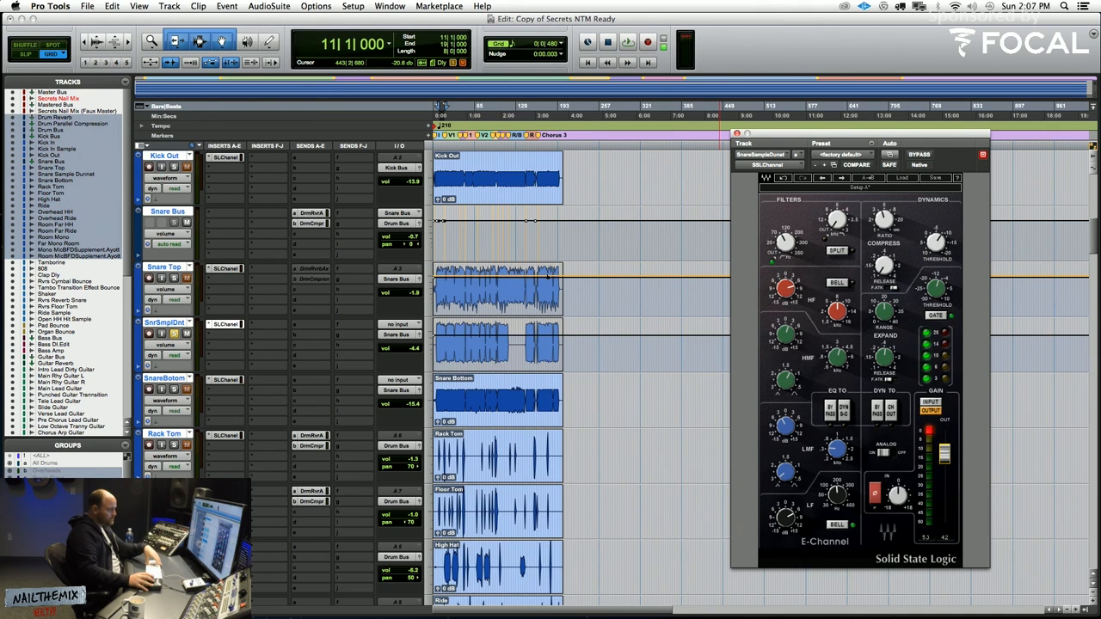
key("space")
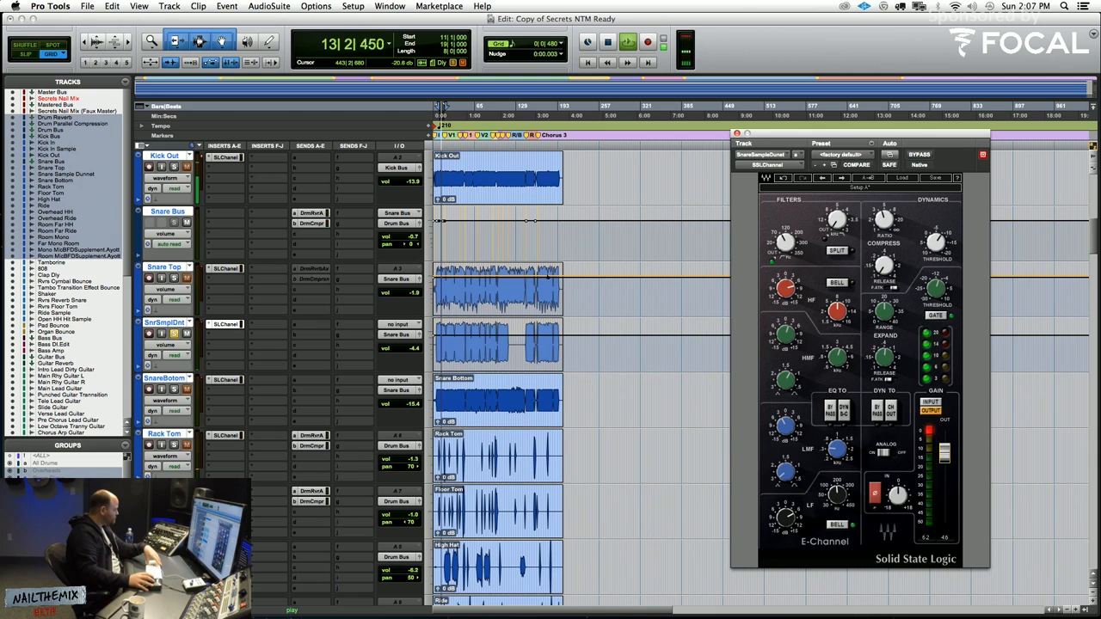
key("space")
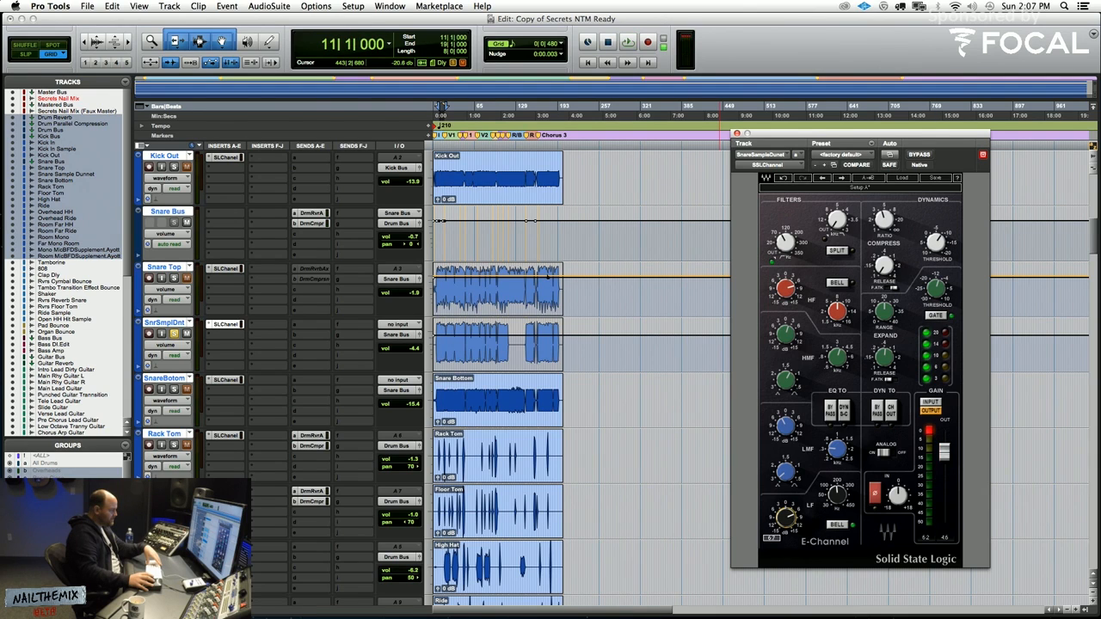
key("space")
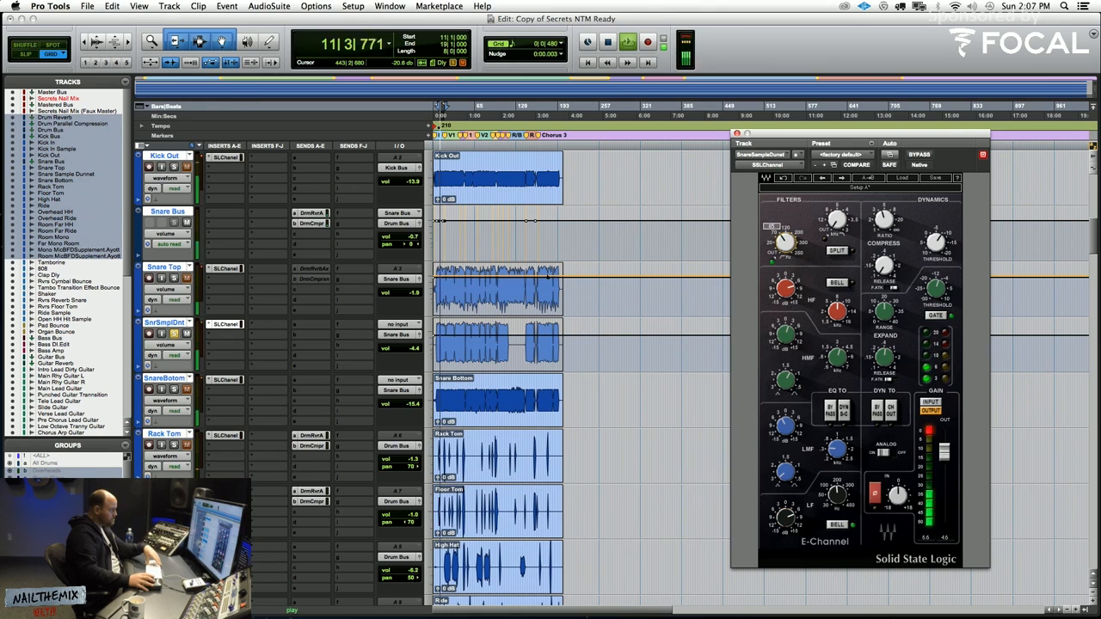
key("space")
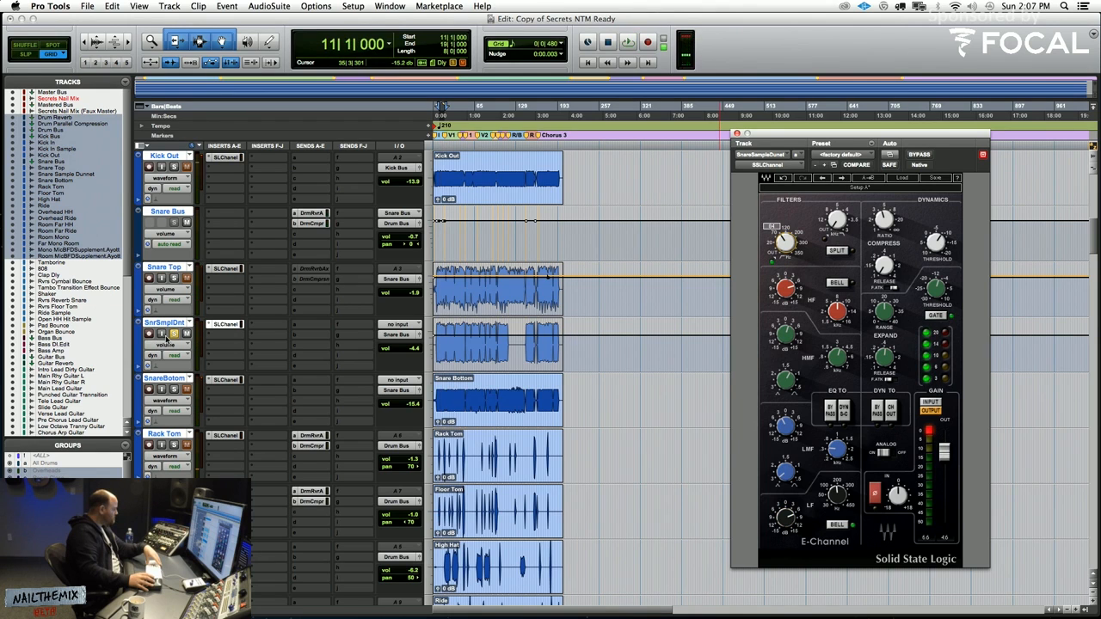
Unsolo Snare Sample Dunnet and fine-tune its gate release while playing the full mix
left_click(174, 334)
key("space")
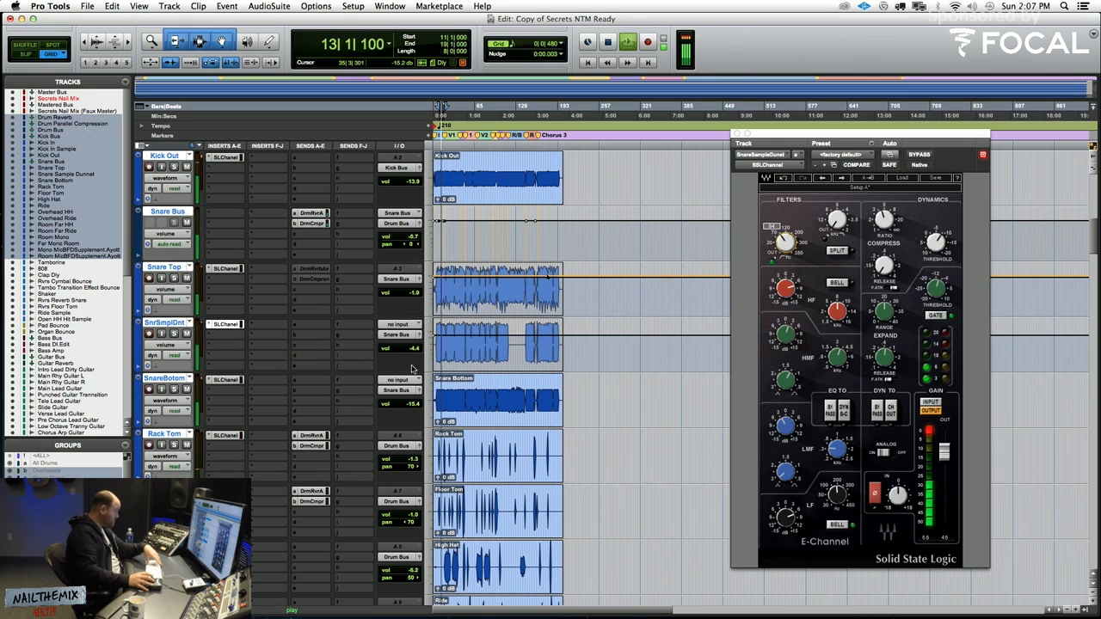
left_click(885, 357)
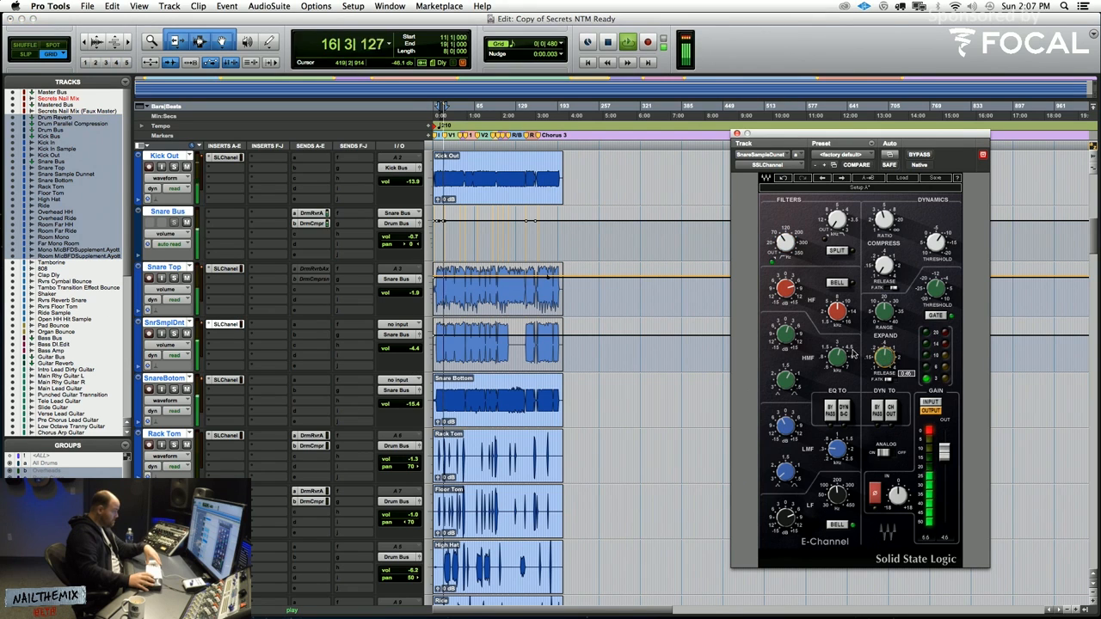
Solo the Overhead HH track briefly to check it during playback, and return to the full mix
scroll(298, 338, "down", 5)
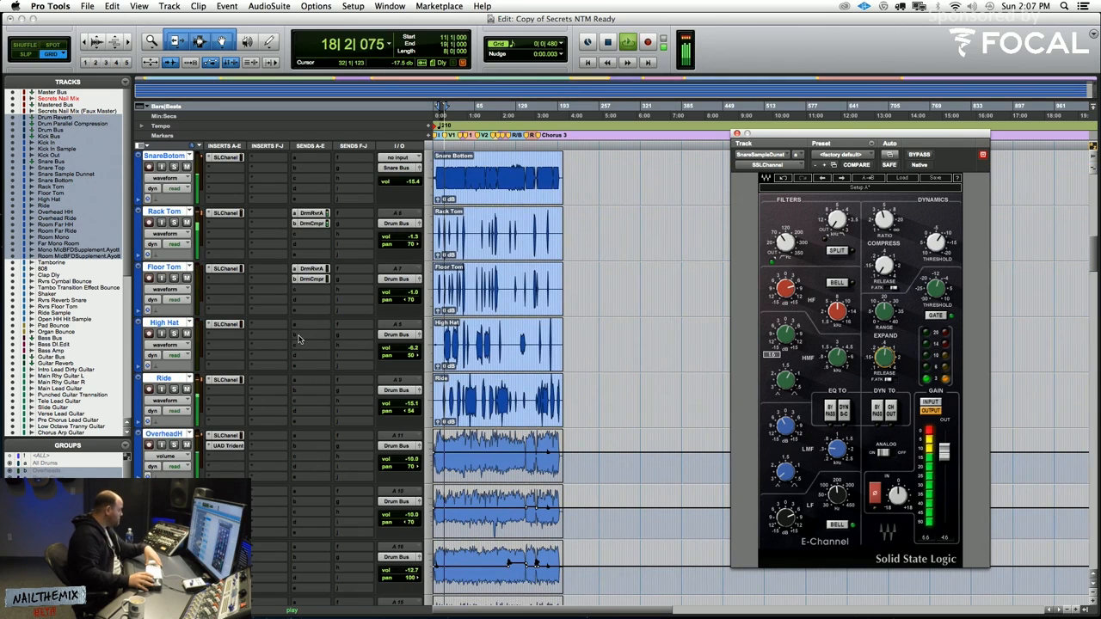
left_click(173, 445)
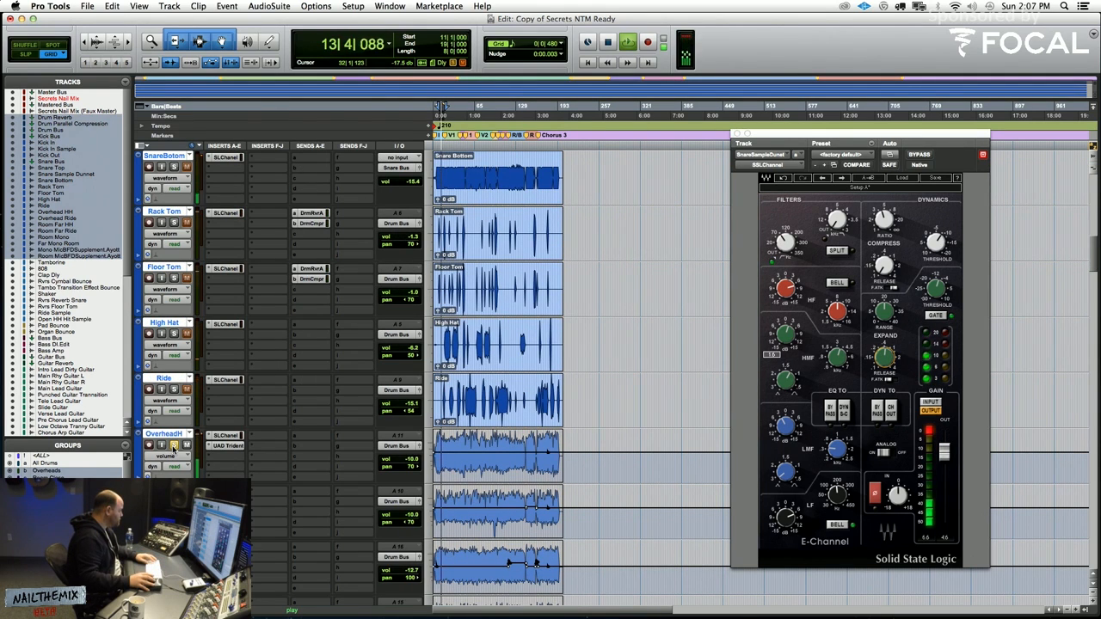
left_click(173, 444)
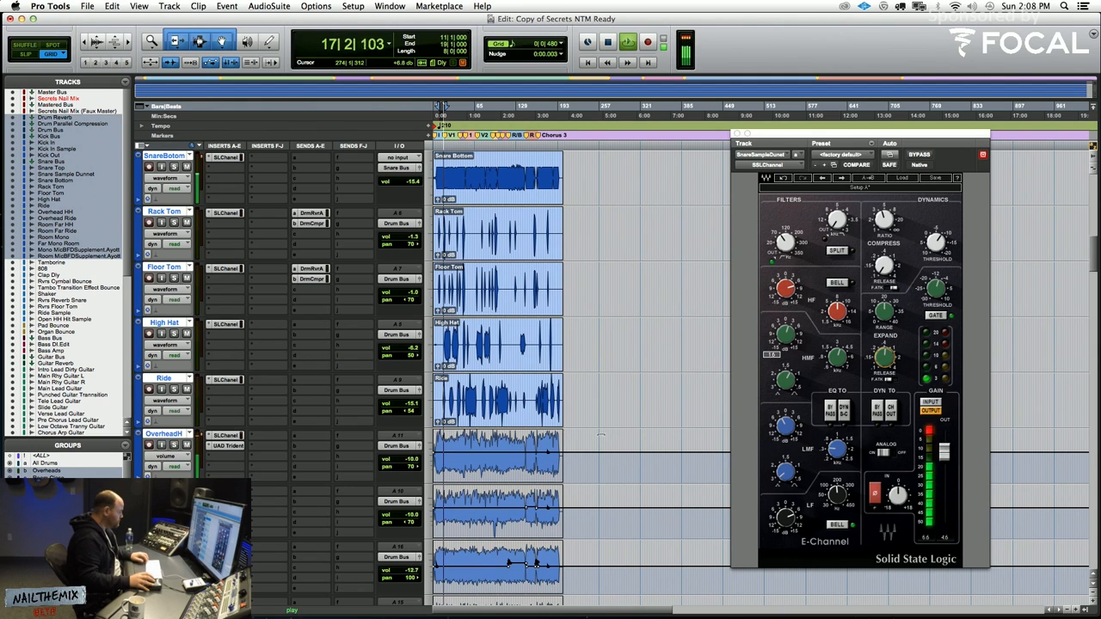
Raise the Snare Bottom volume to -14.7 dB and the Kick Bus volume automation to 0.0 dB during playback
scroll(484, 404, "up", 5)
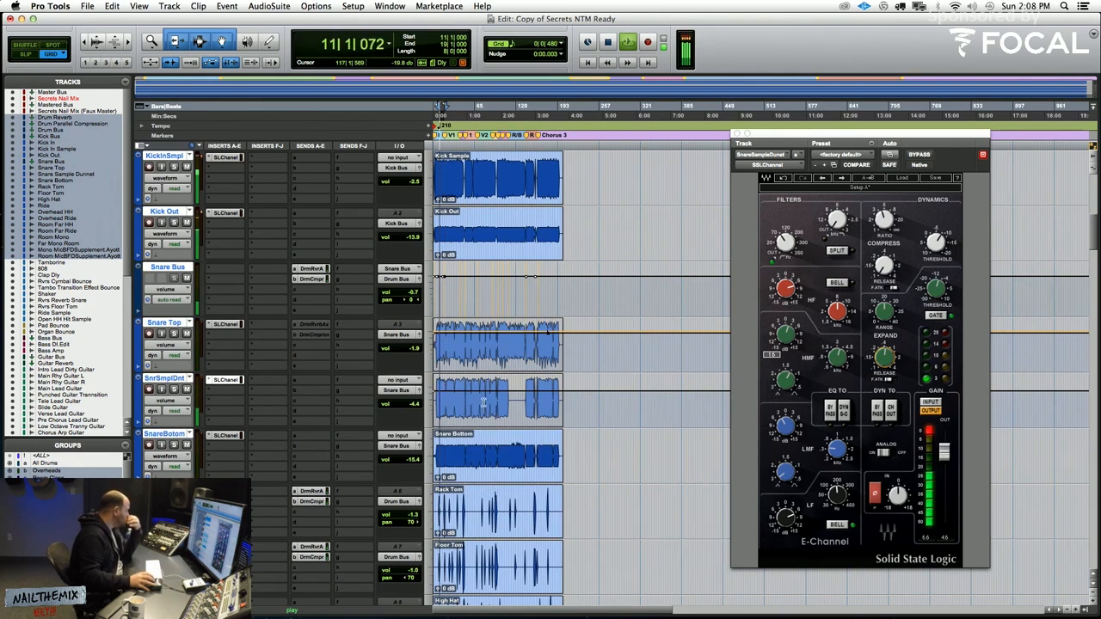
left_click(173, 444)
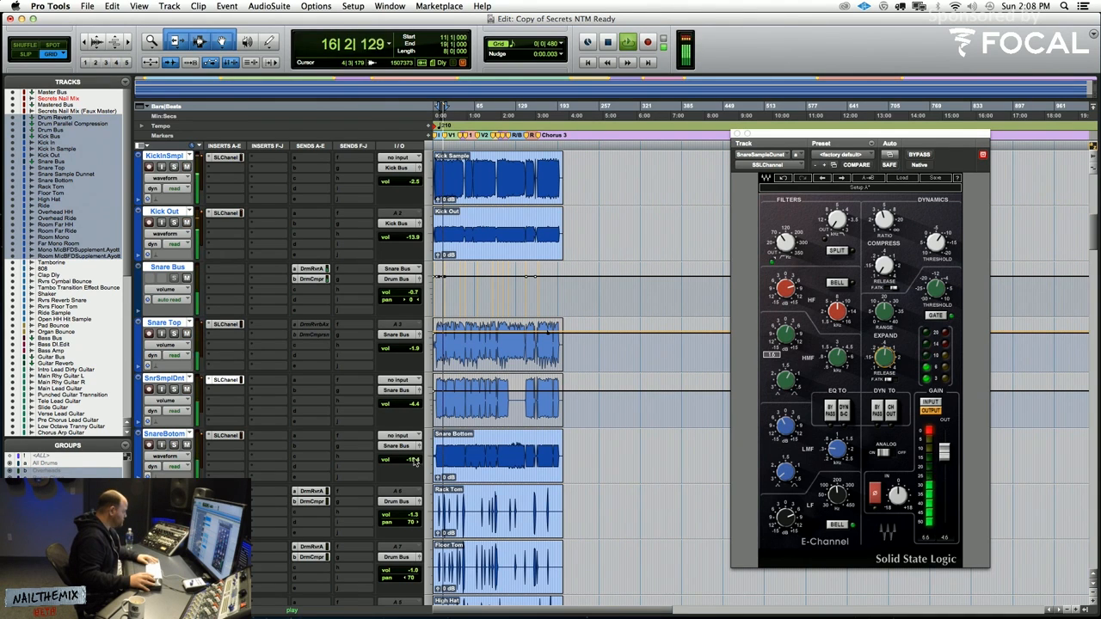
scroll(413, 462, "up", 6)
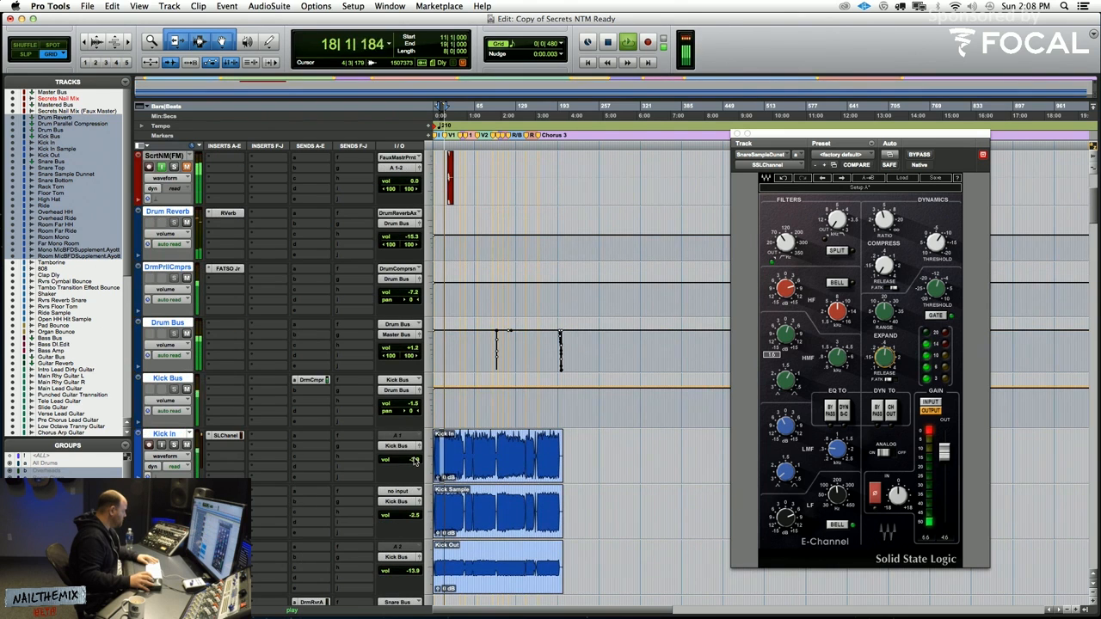
left_click_drag(566, 391, 571, 371)
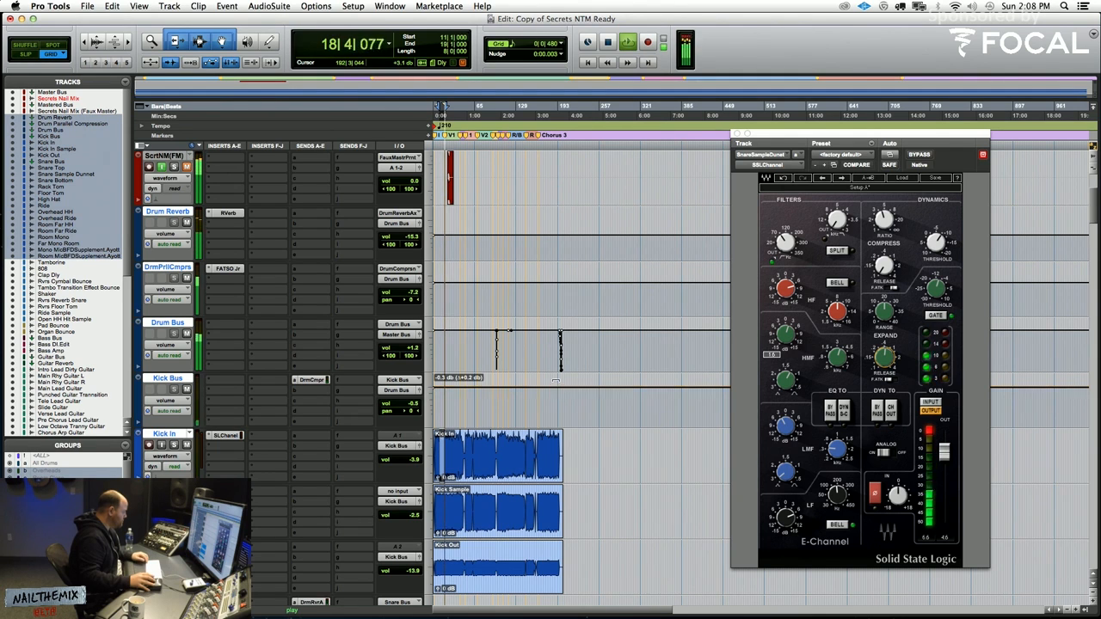
left_click_drag(555, 377, 555, 376)
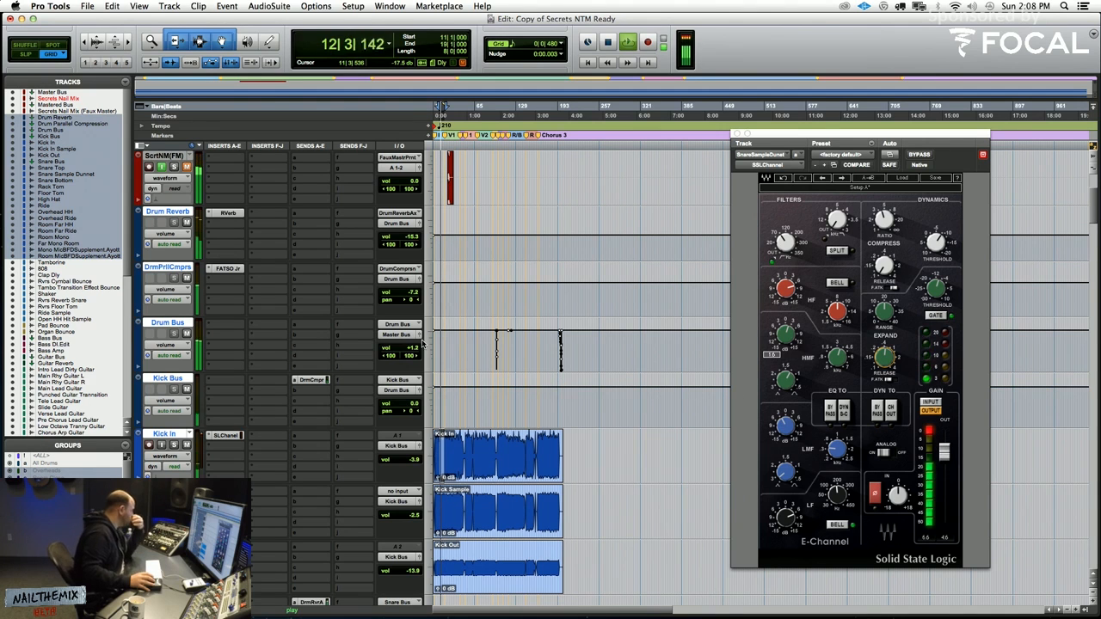
Switch Room Mono to volume automation view, raise its volume to -16.5 dB and toggle the mute on the Mono Mic BFD Supplement track
scroll(422, 343, "down", 20)
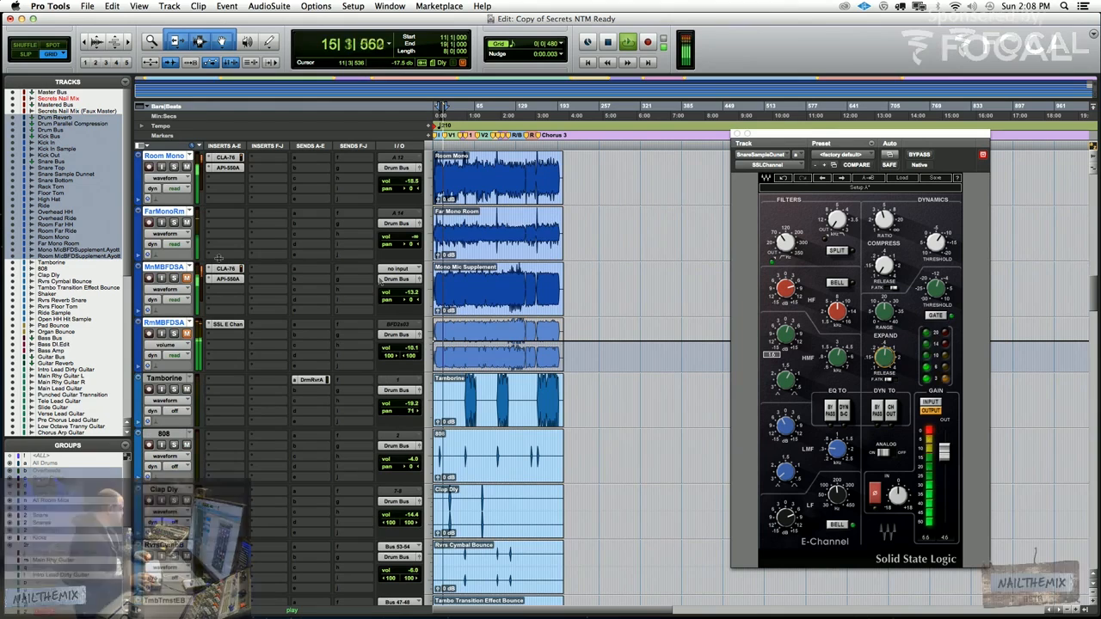
left_click(174, 222)
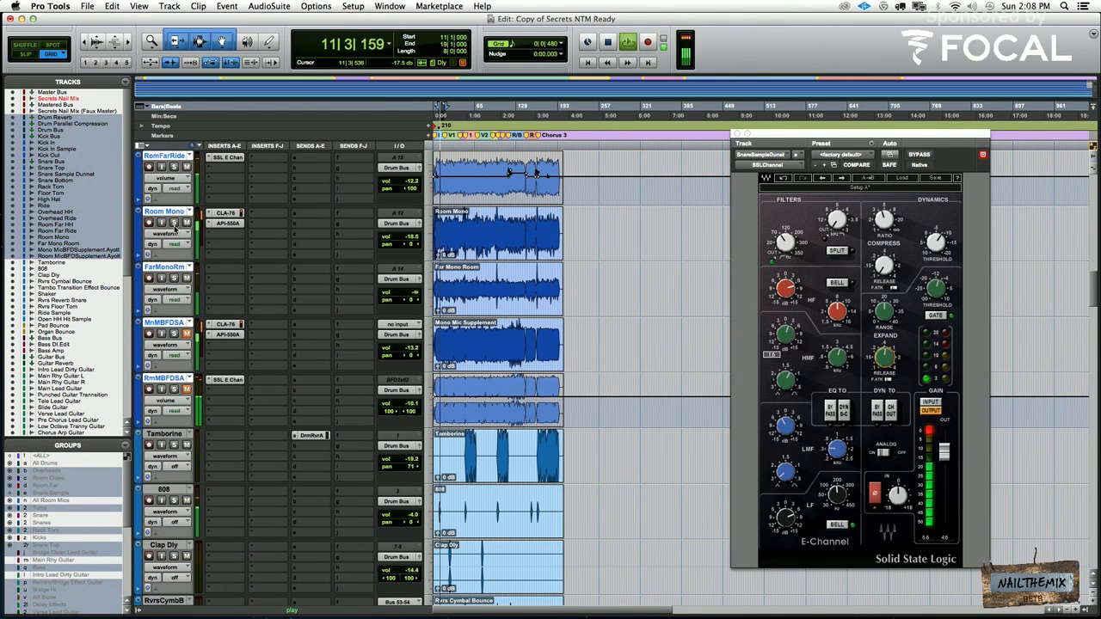
left_click(175, 233)
left_click(179, 243)
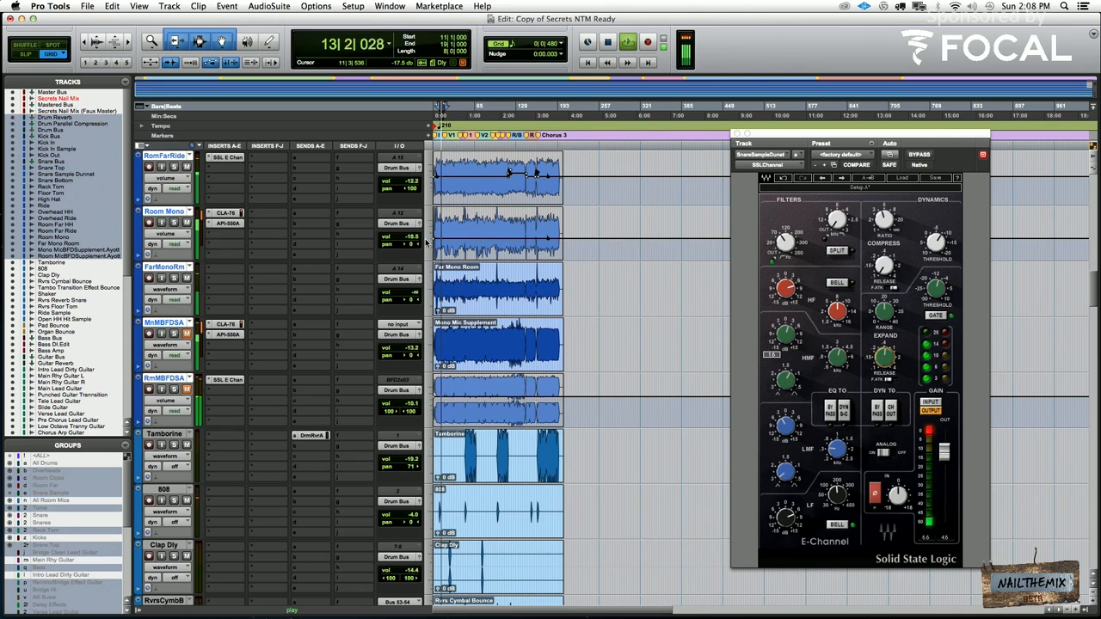
left_click_drag(412, 240, 433, 228)
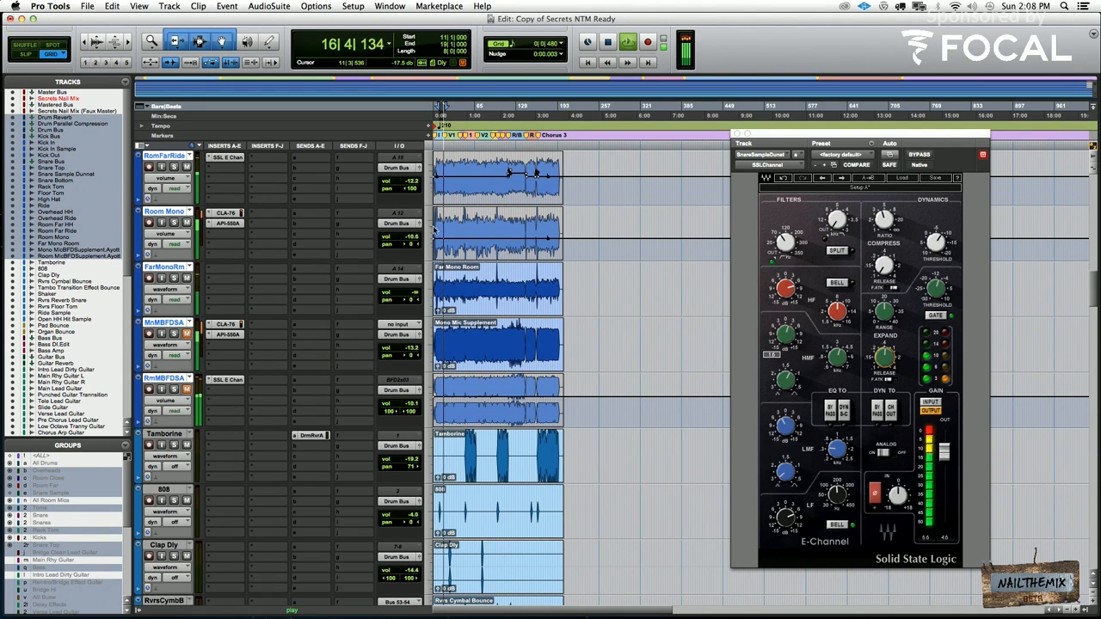
left_click_drag(601, 213, 597, 187)
left_click_drag(598, 188, 598, 186)
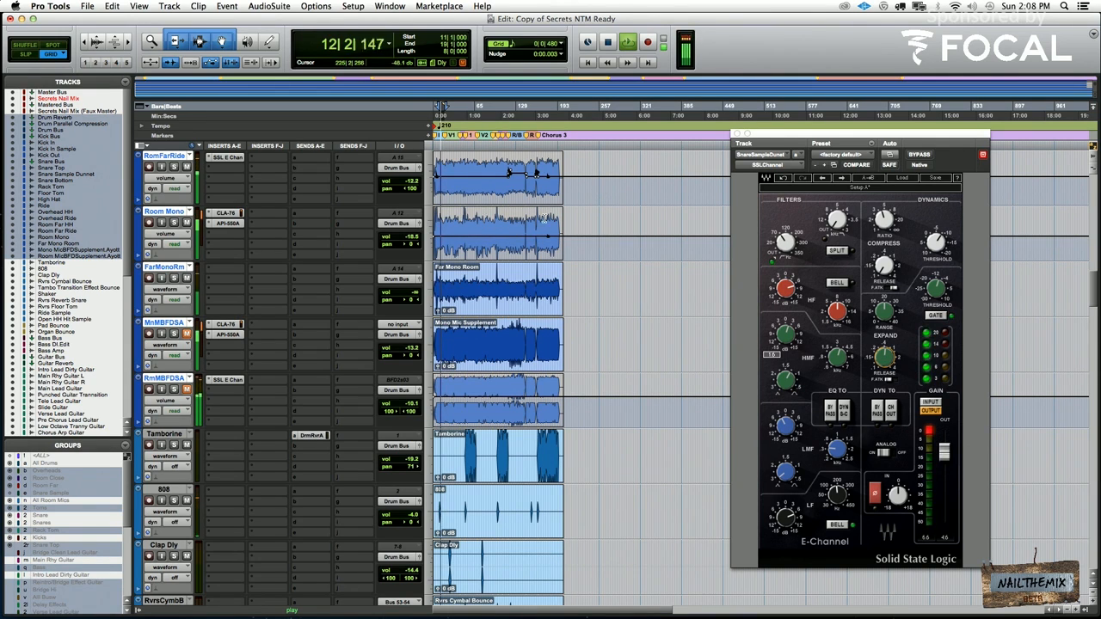
left_click(186, 335)
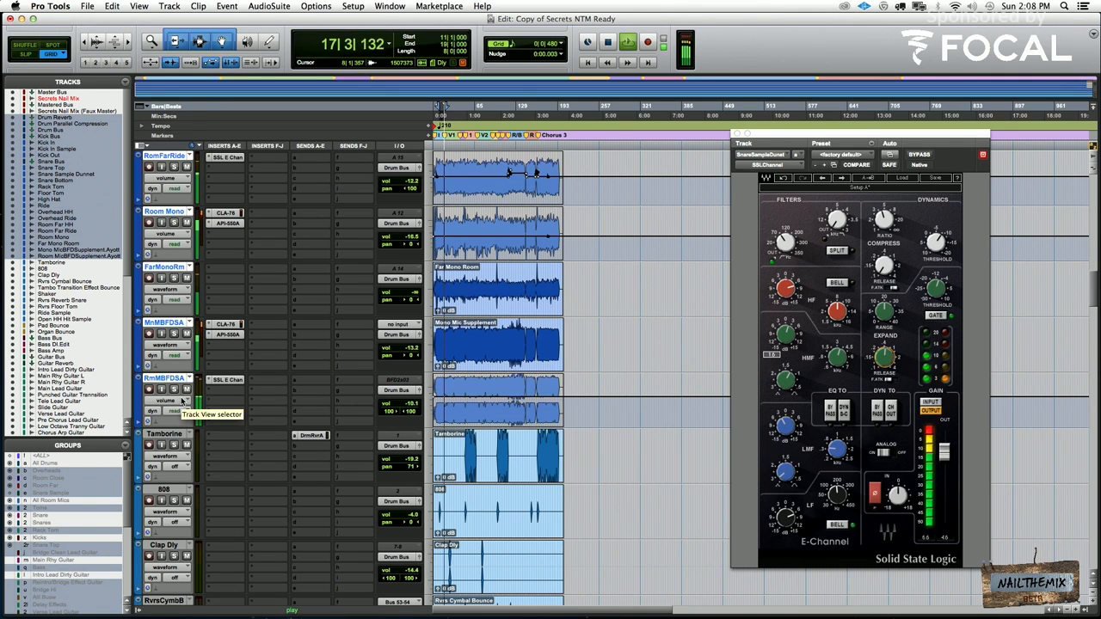
Enable the edit groups, raise both overhead tracks' volume automation to -8.0 dB and open the UAD Trident insert on Overhead HH
scroll(181, 401, "up", 6)
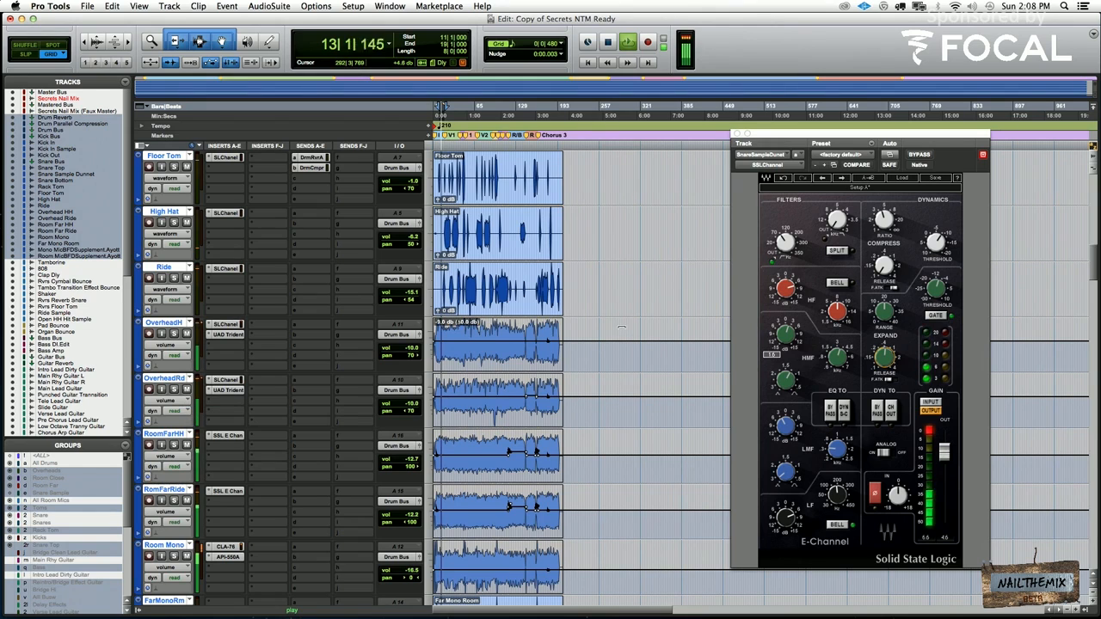
key("super+shift+g")
left_click_drag(619, 328, 618, 312)
left_click(228, 335)
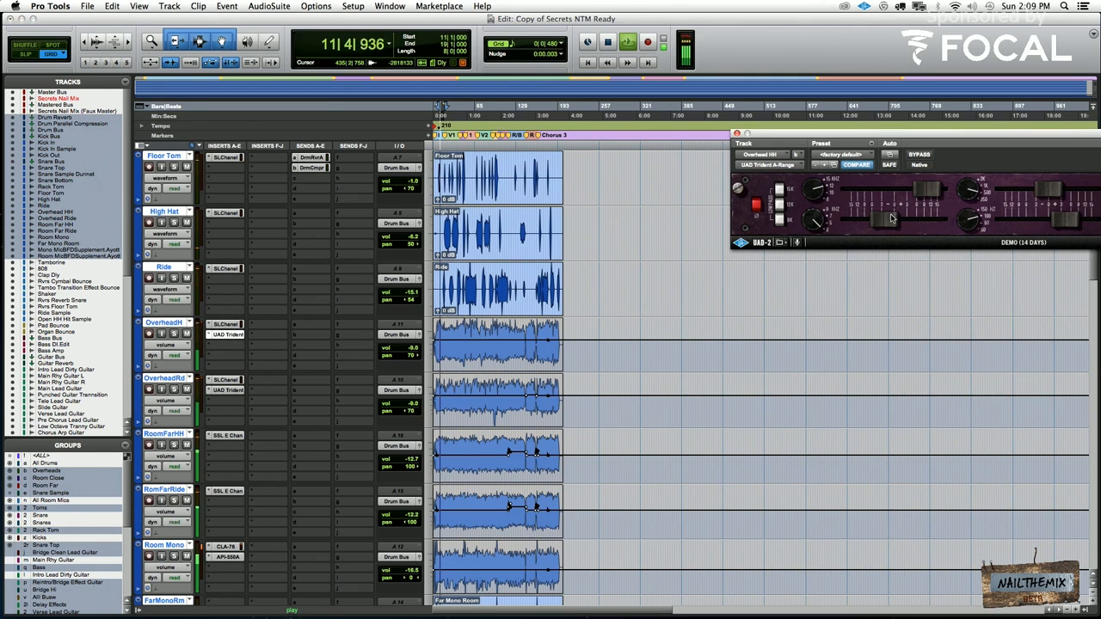
left_click(641, 325)
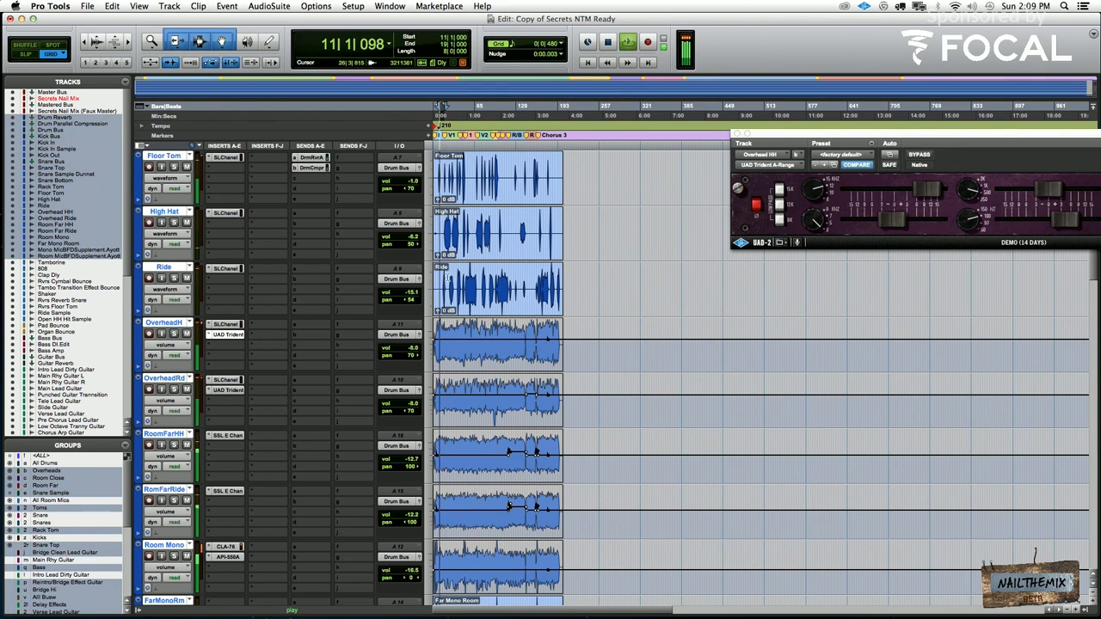
Zoom in on the timeline around Verse 1 and set the playback position to 26|4|480, where the ride passage begins
left_click(449, 284)
key("t")
key("t")
key("t")
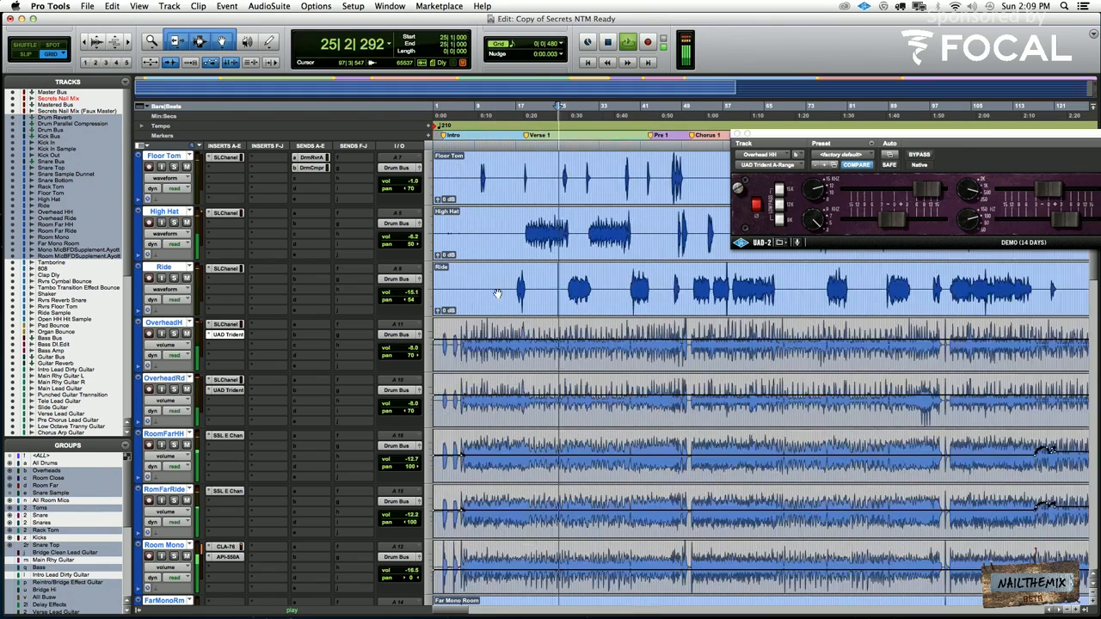
scroll(610, 277, "up", 1)
scroll(610, 276, "up", 1)
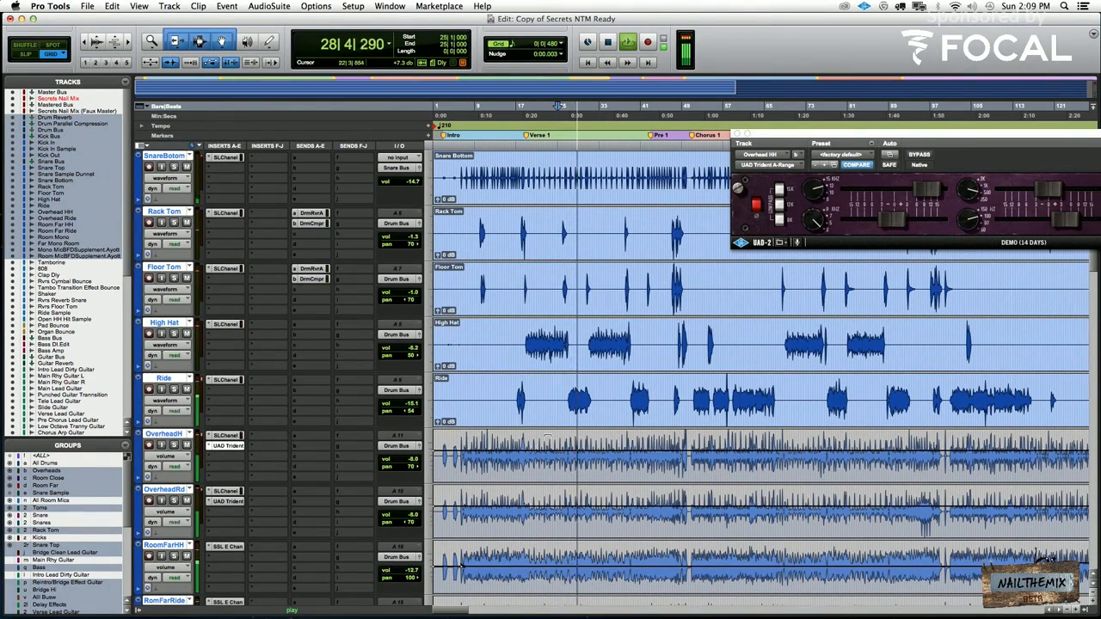
key("space")
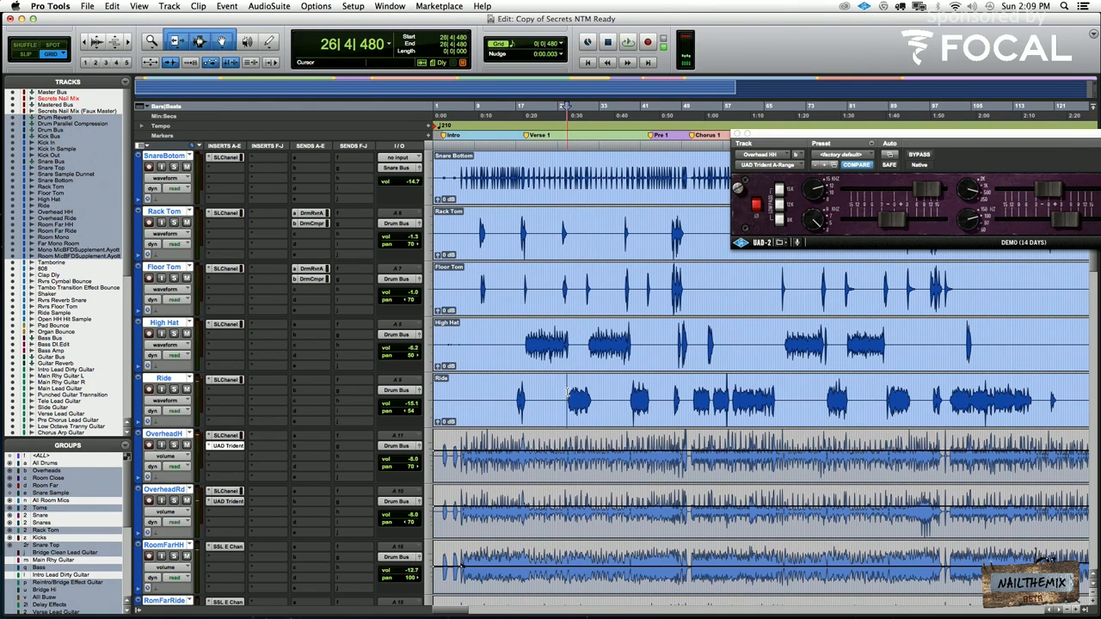
Audition the ride passage in Verse 1 and switch the Ride track to volume automation view
key("space")
left_click_drag(419, 402, 413, 400)
key("space")
left_click(182, 400)
left_click(177, 401)
left_click(173, 401)
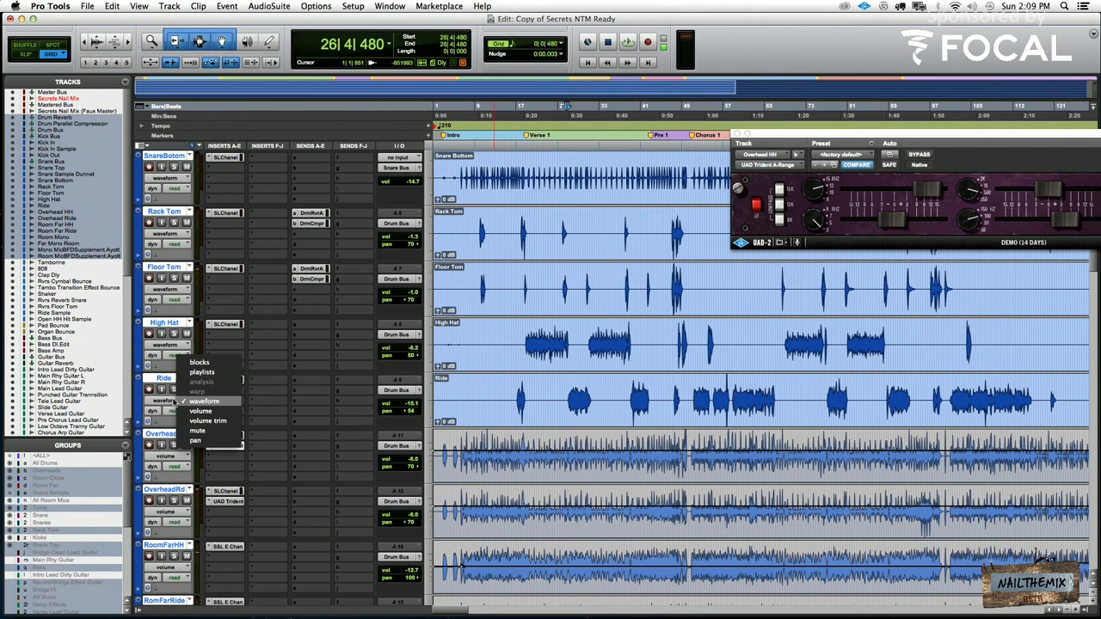
left_click(200, 411)
Zoom the timeline out and raise the Ride track's whole volume automation line while auditioning
key("super+bracketleft")
key("super+bracketleft")
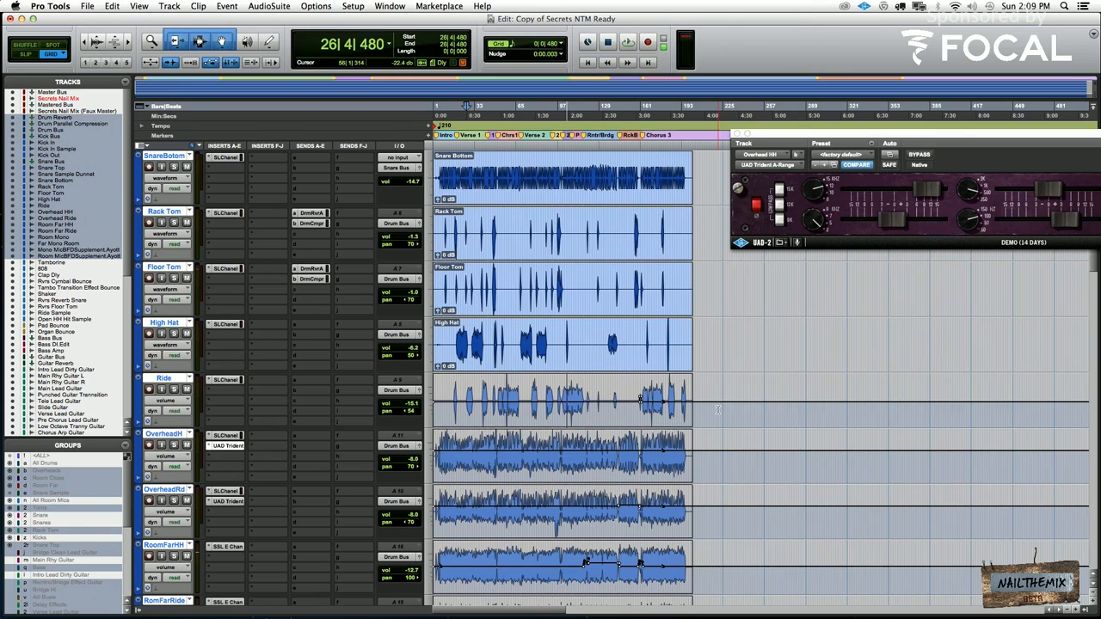
key("space")
left_click_drag(735, 381, 721, 357)
key("space")
scroll(572, 357, "down", 15)
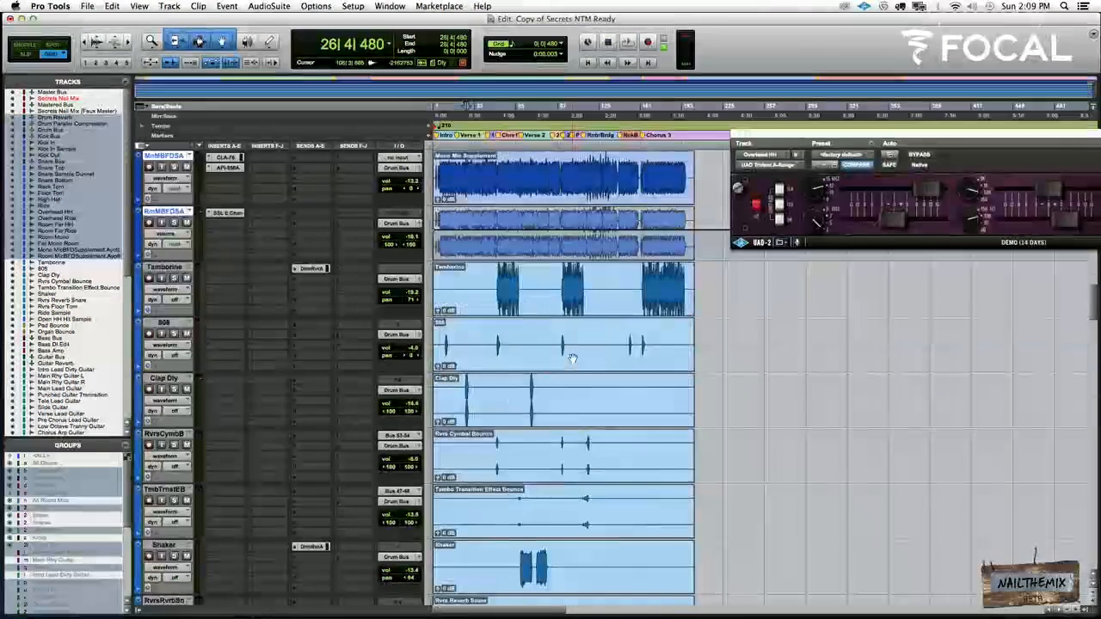